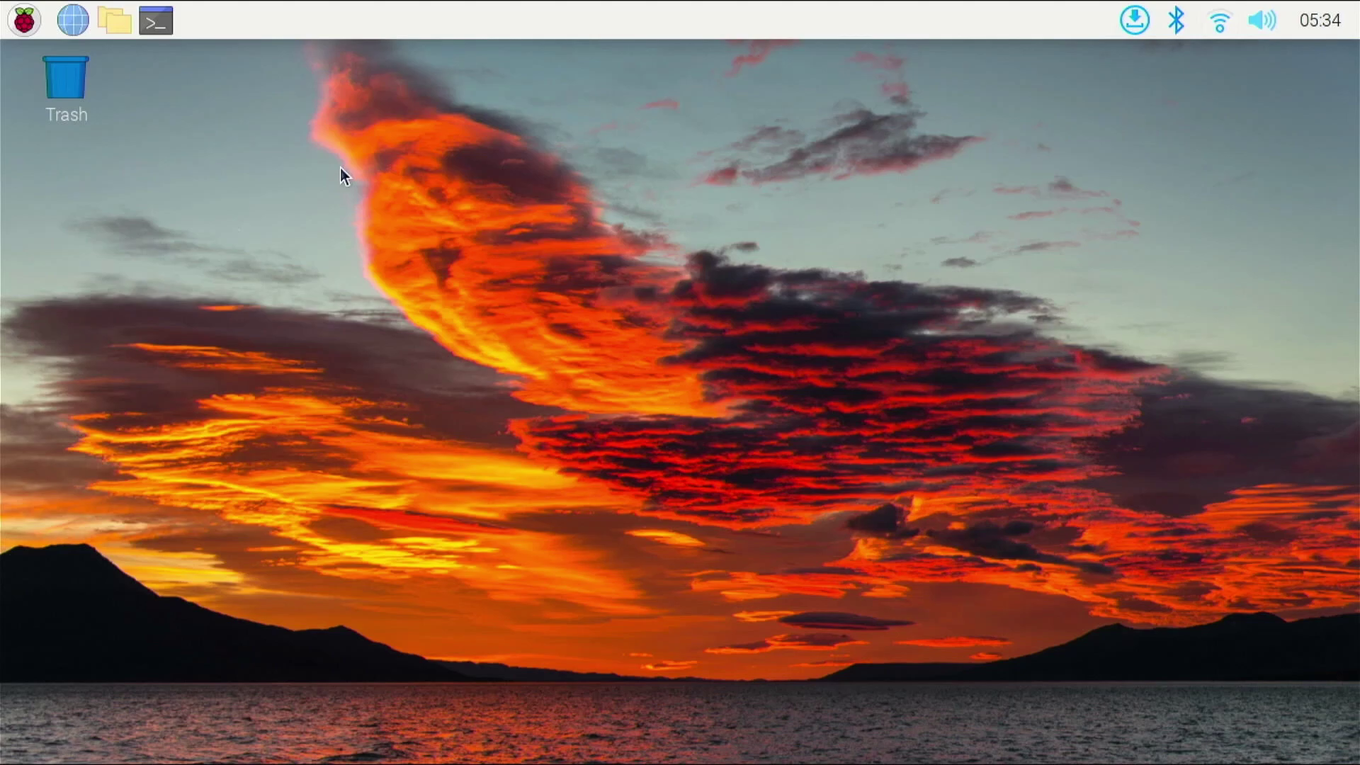
Step: Open a terminal and run neofetch, highlighting the CPU clock speed in the Raspberry Pi 4 summary
click(161, 21)
drag(506, 149, 508, 151)
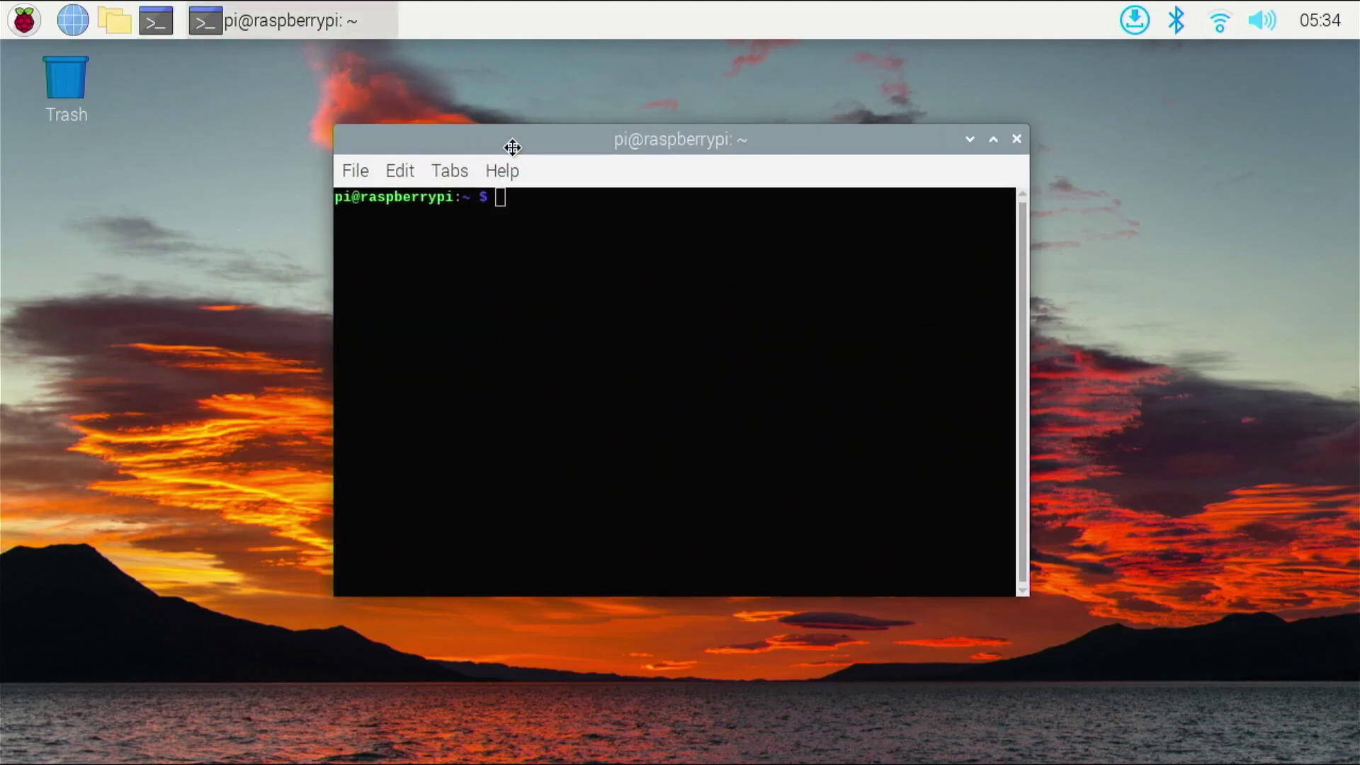
text(neofetch)
key(Return)
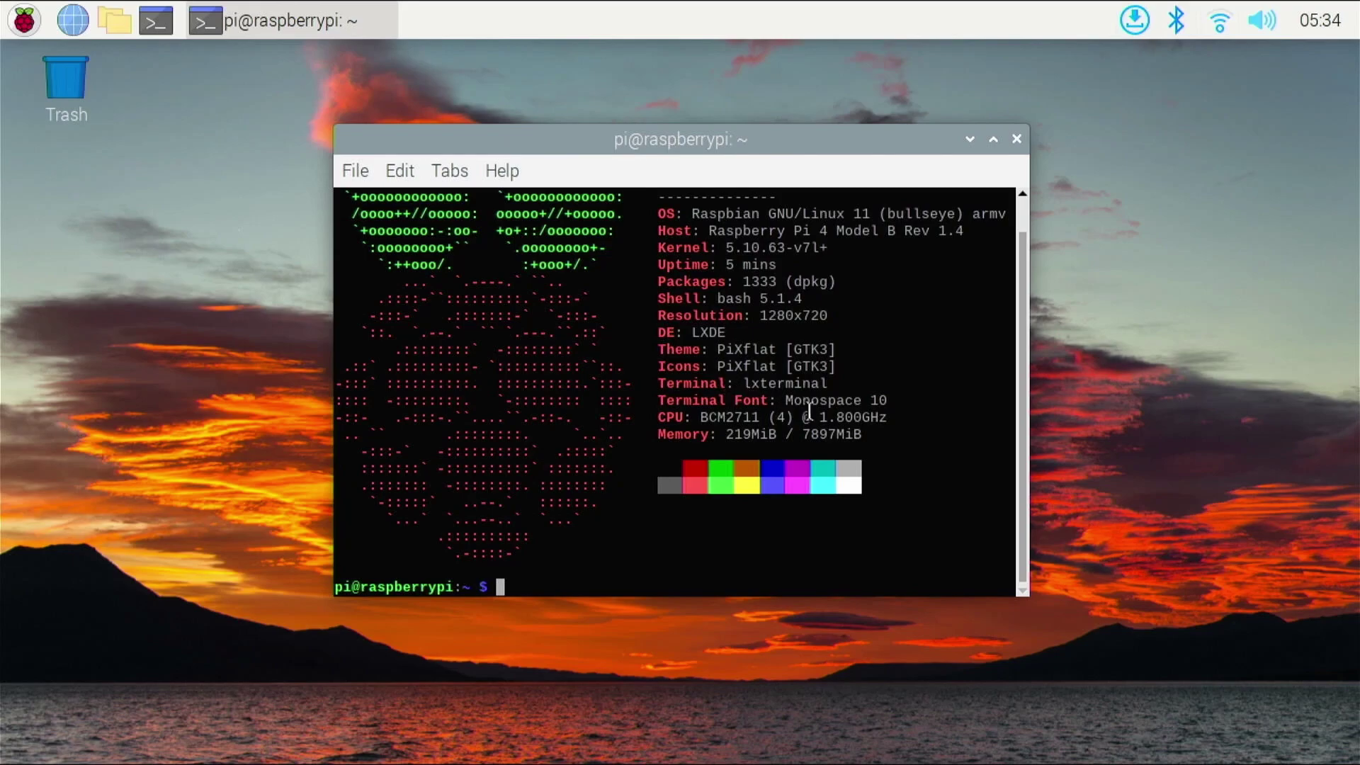
drag(795, 416, 905, 417)
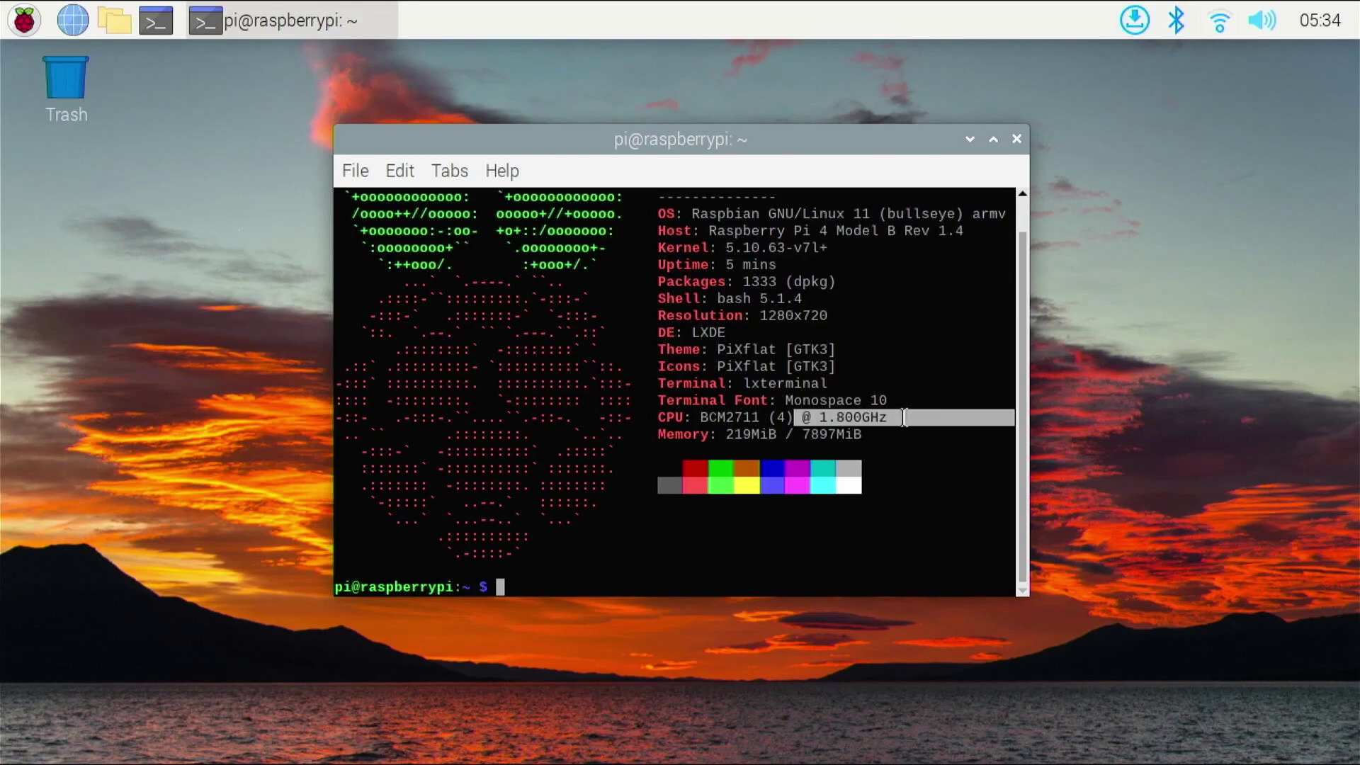
click(900, 417)
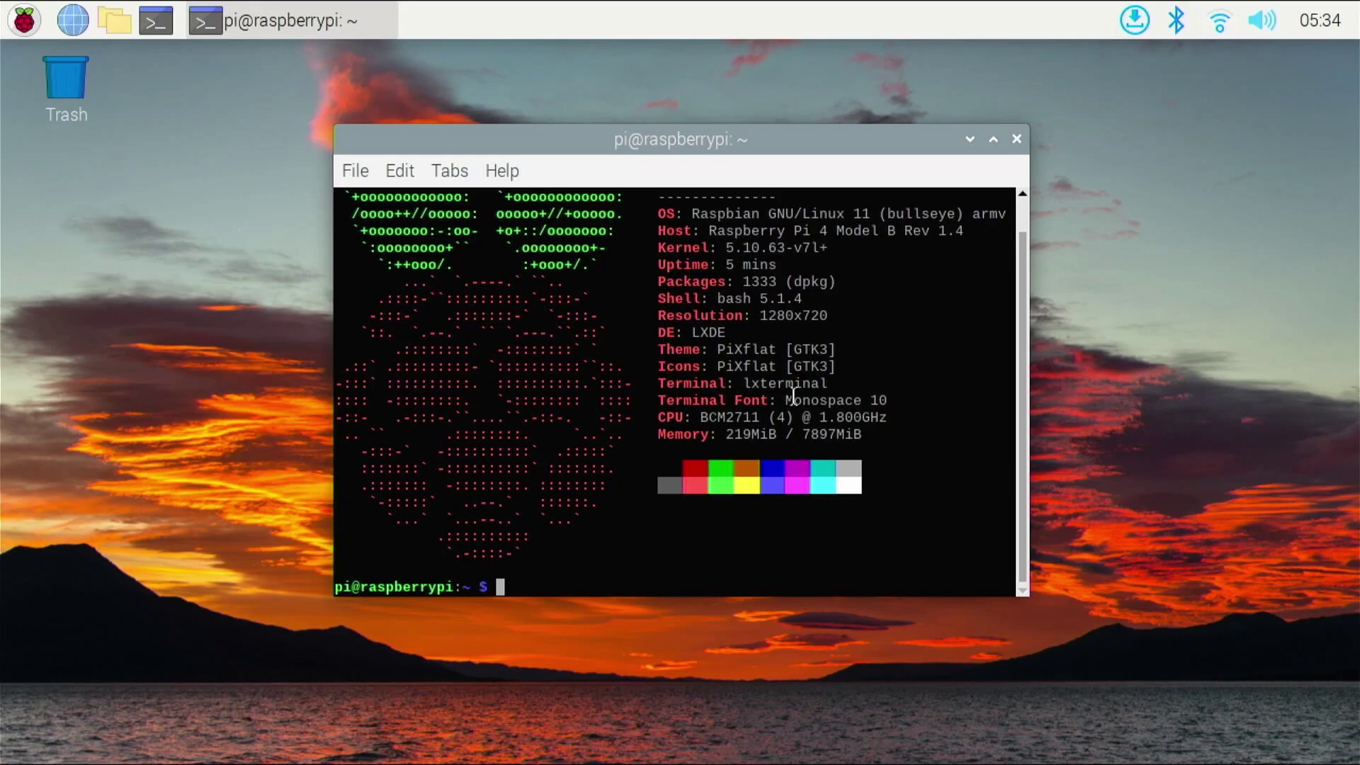
Step: Page through /boot/config.txt in sudo nano to the [all] section, exit unsaved, and close the terminal
text(sudo nano /boot/)
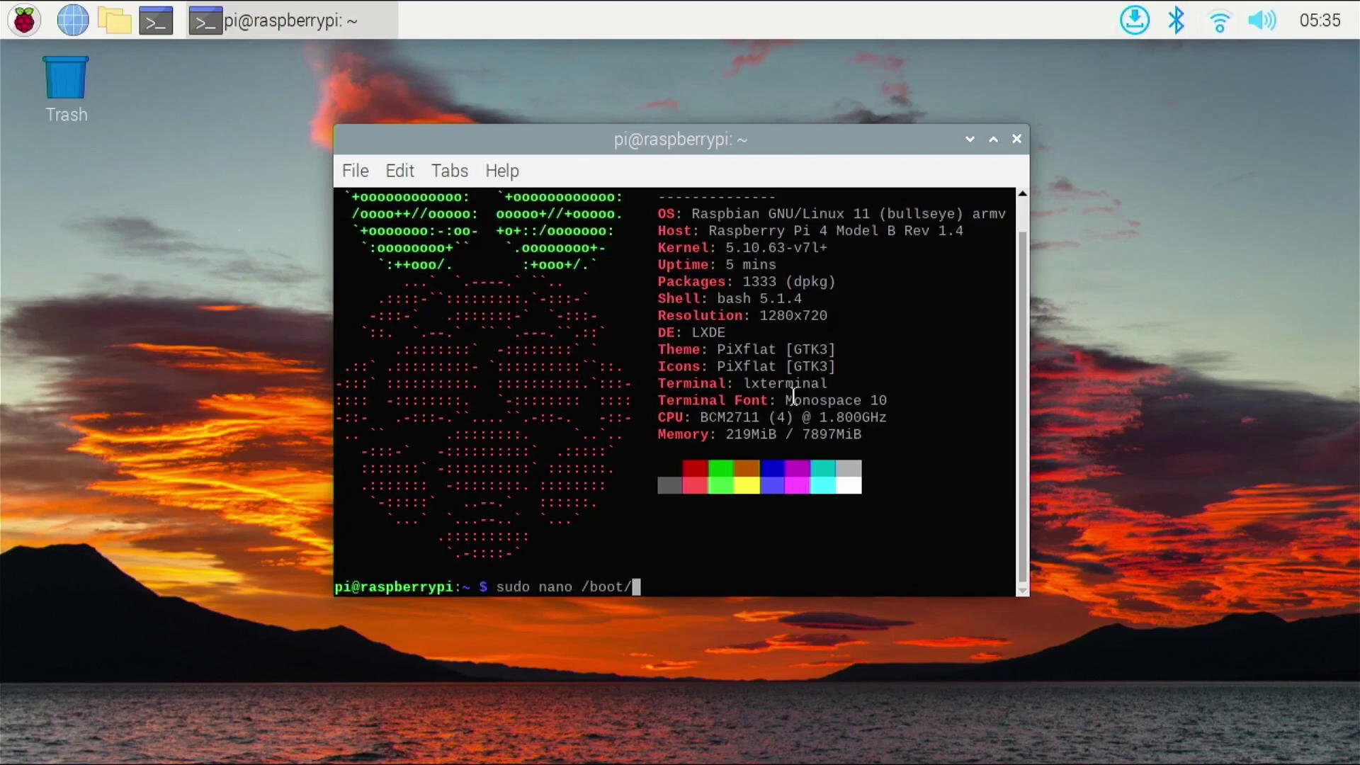
text(config.txt)
key(Return)
key(Down)
key(Down)
key(Down)
key(Down)
key(Down)
key(Down)
key(Down)
key(Down)
key(Down)
key(Down)
key(Down)
key(Down)
key(Down)
key(Down)
key(Down)
key(Down)
key(Down)
key(Down)
key(Down)
key(Down)
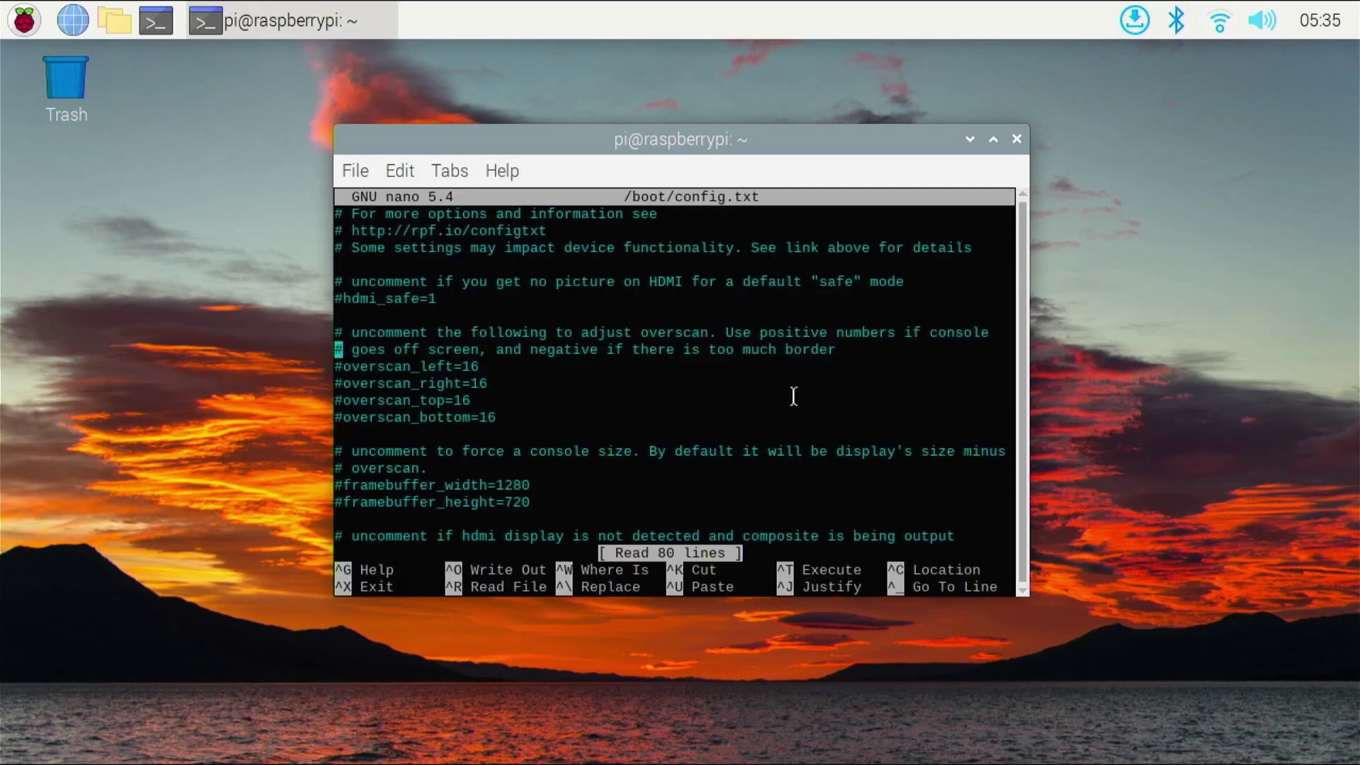
key(Down)
key(Down)
key(Down)
key(Down)
key(Down)
key(Down)
key(Down)
key(Down)
key(Down)
key(Down)
key(Down)
key(Down)
key(Down)
key(Down)
key(Down)
key(Down)
key(Down)
key(Down)
key(Down)
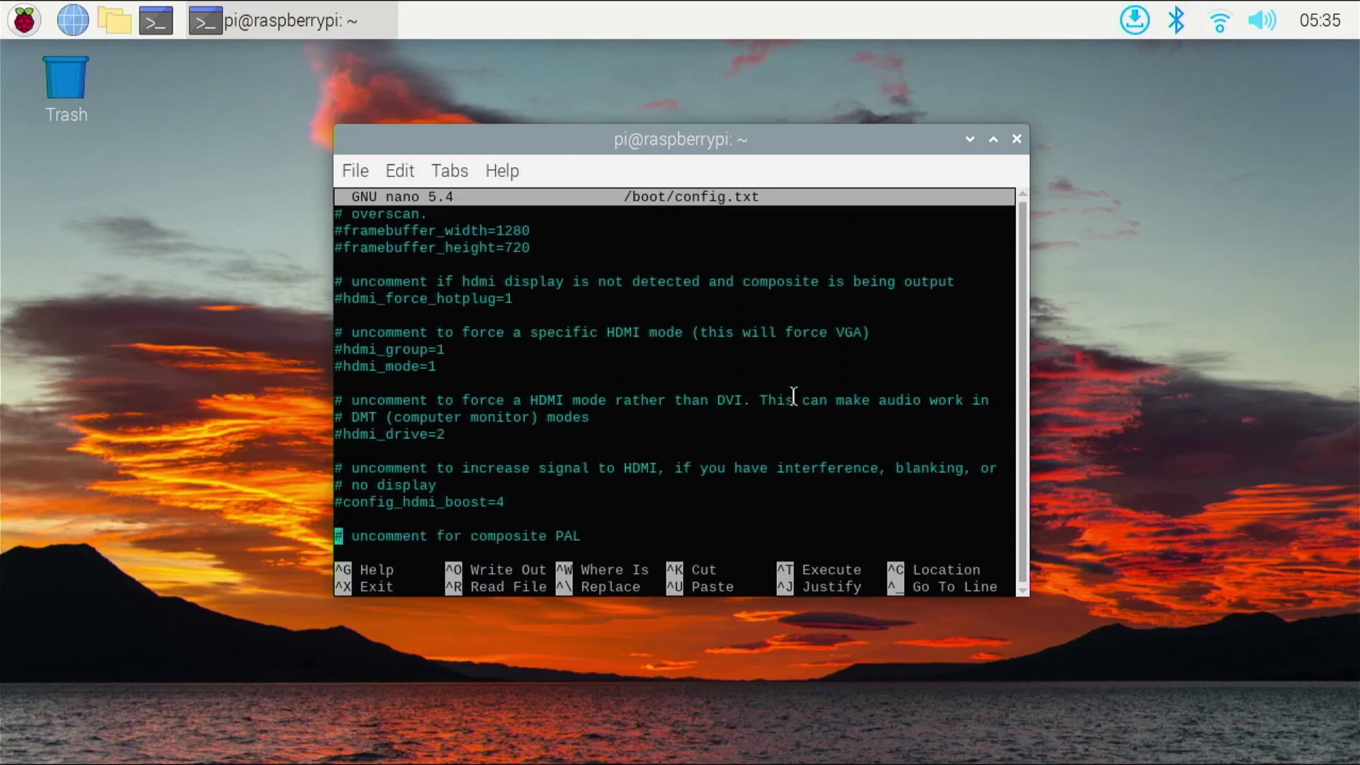
key(Down)
key(Down)
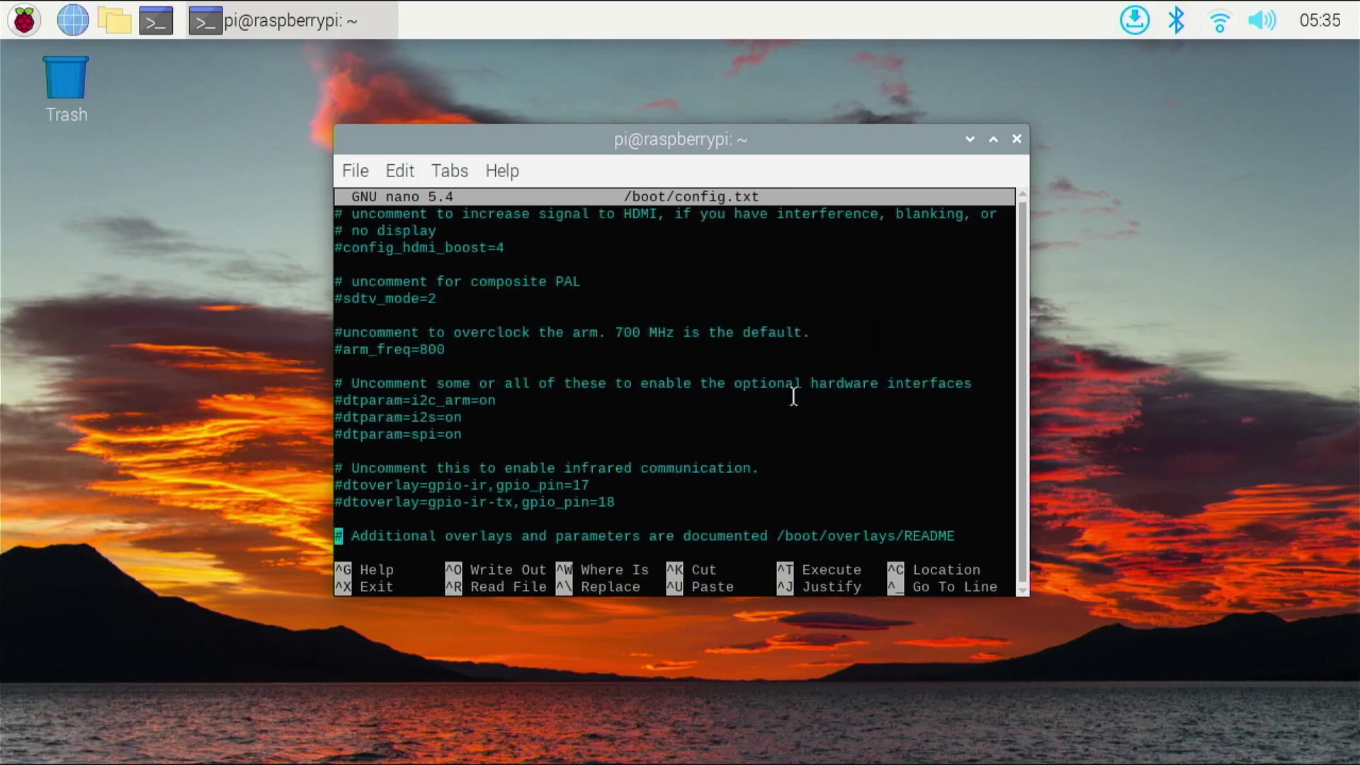
key(Down)
key(Down)
key(Down)
key(Down)
key(Down)
key(Down)
key(Down)
key(Down)
key(Down)
key(Down)
key(Down)
key(Down)
key(Down)
key(Down)
key(Down)
key(Down)
key(Down)
key(Down)
key(Down)
key(Down)
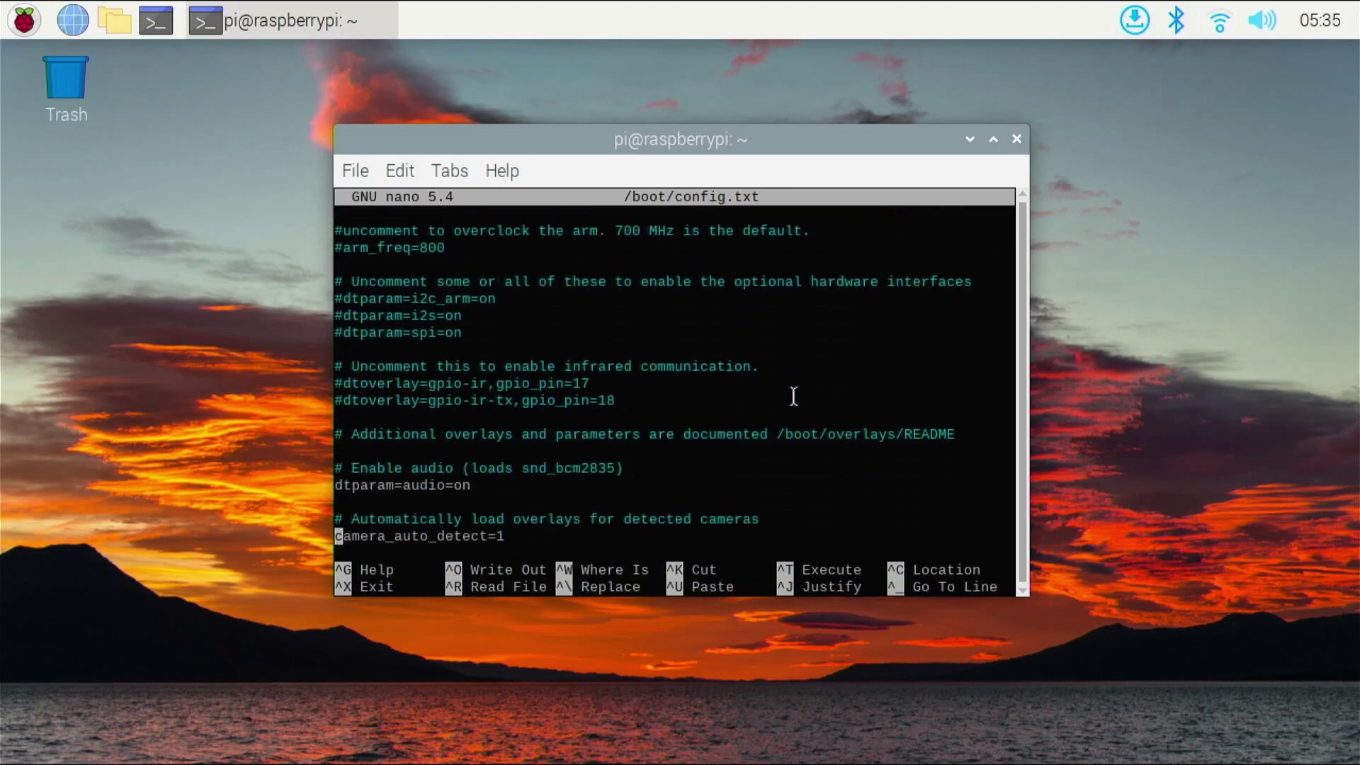
key(Down)
key(Down)
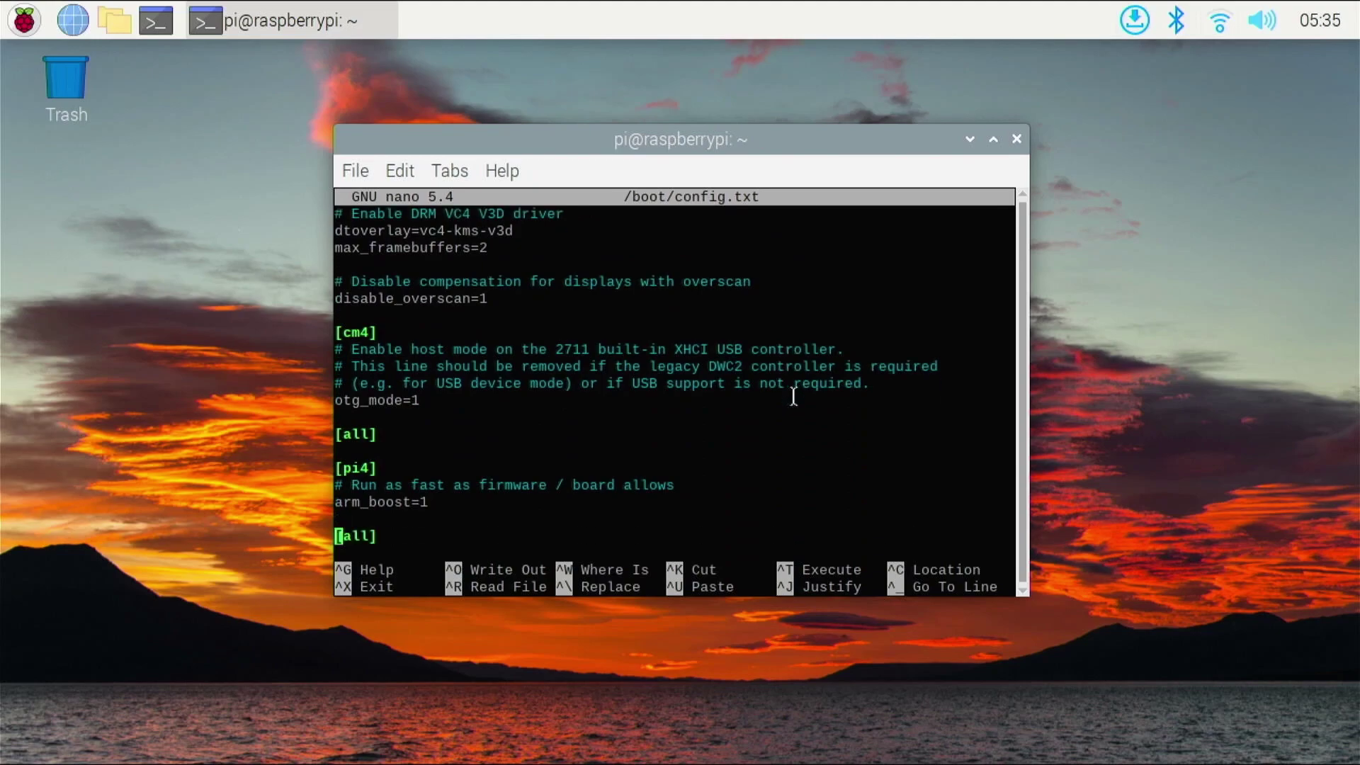
key(Down)
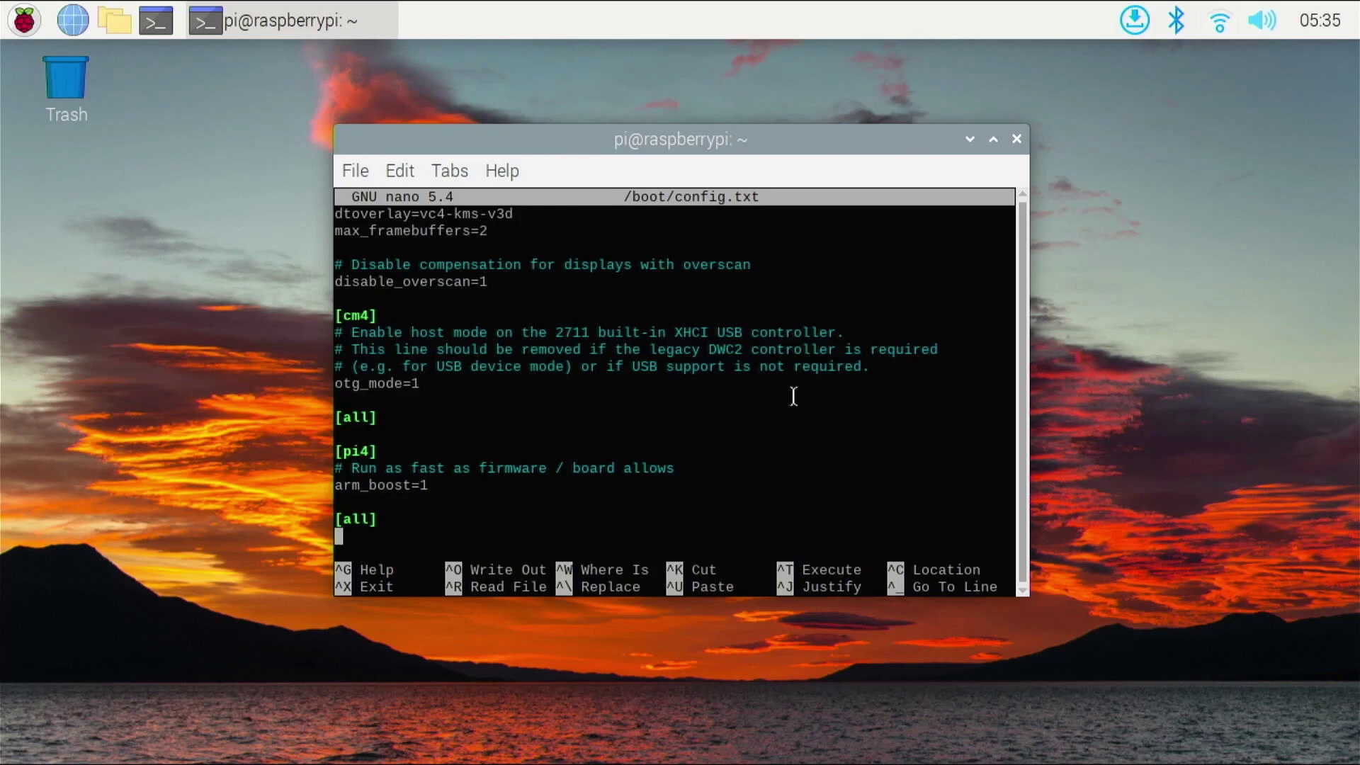
key(ctrl+x)
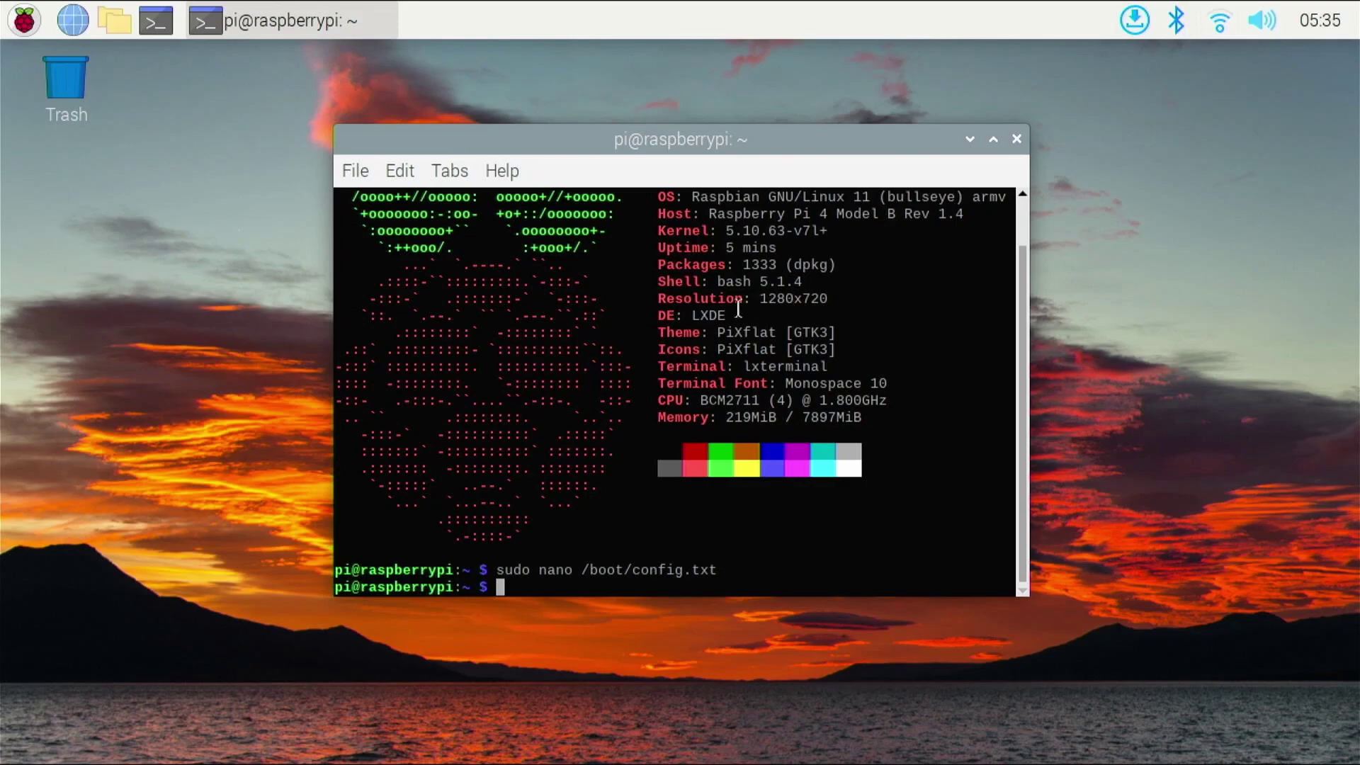
click(1020, 141)
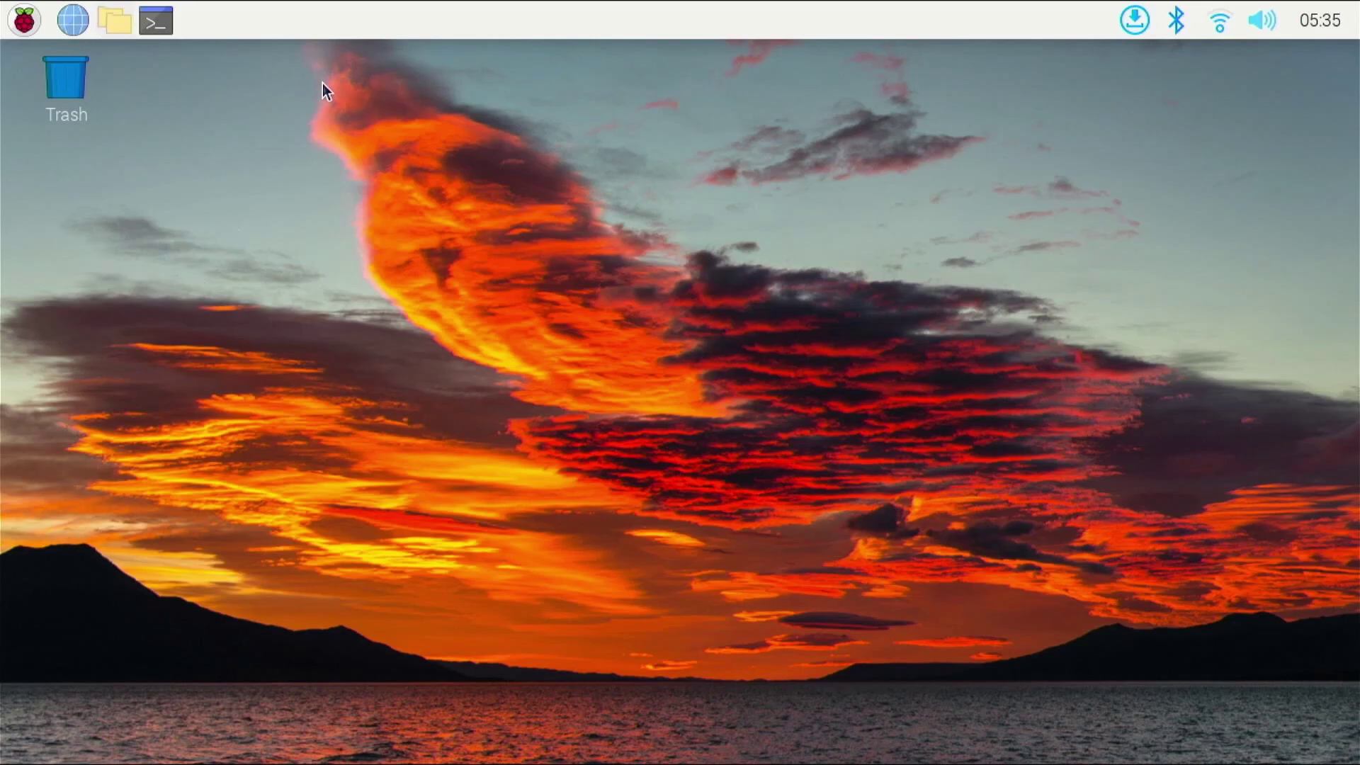
Step: Browse wallpaper pictures from Desktop Preferences, then cancel and close, keeping clouds.jpg
right_click(527, 481)
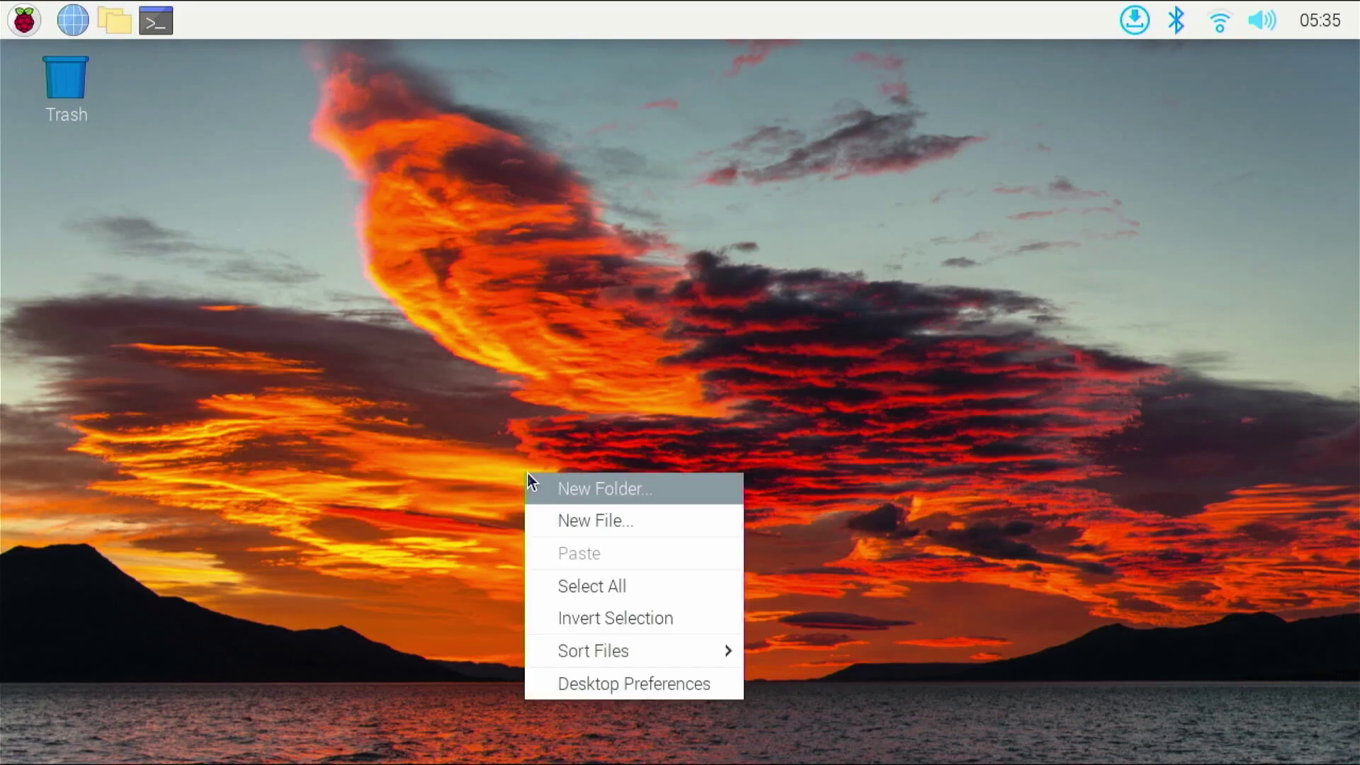
click(581, 685)
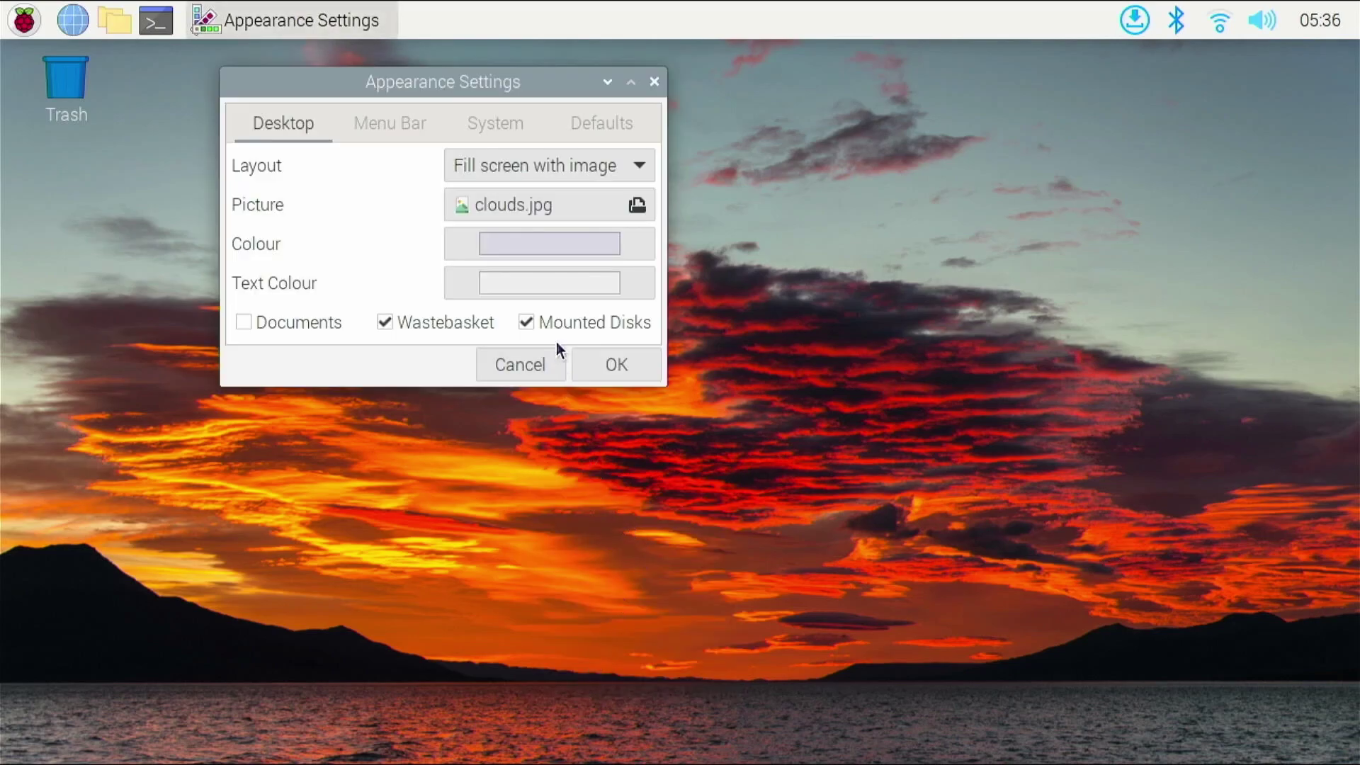
click(554, 204)
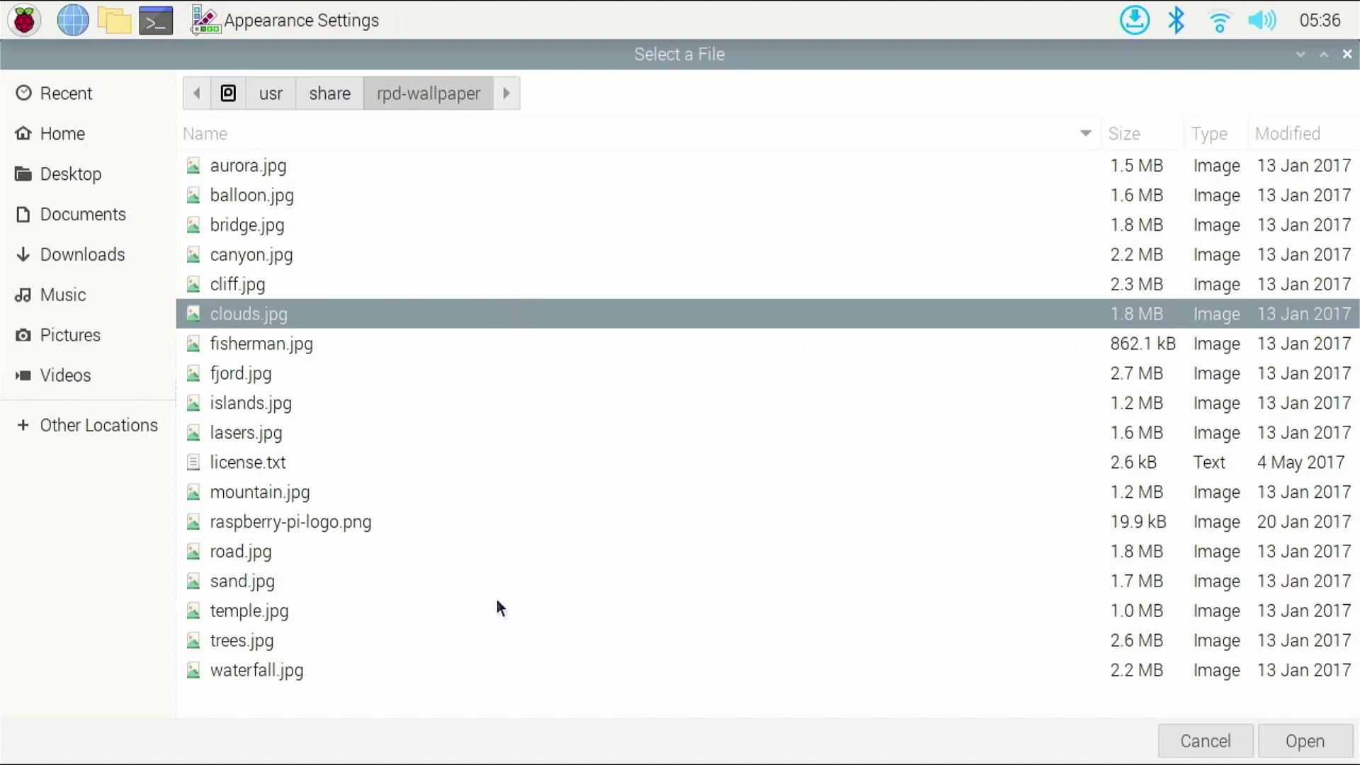
click(1169, 741)
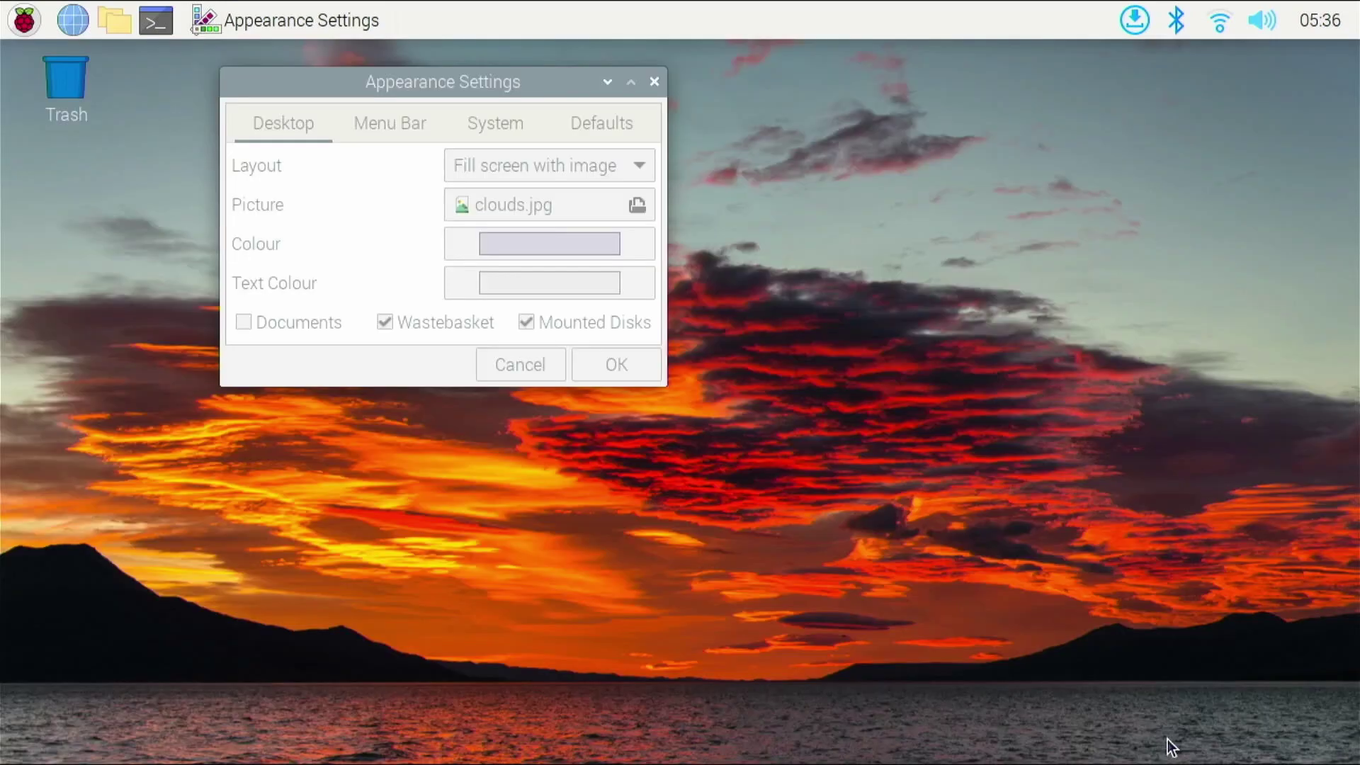
click(655, 85)
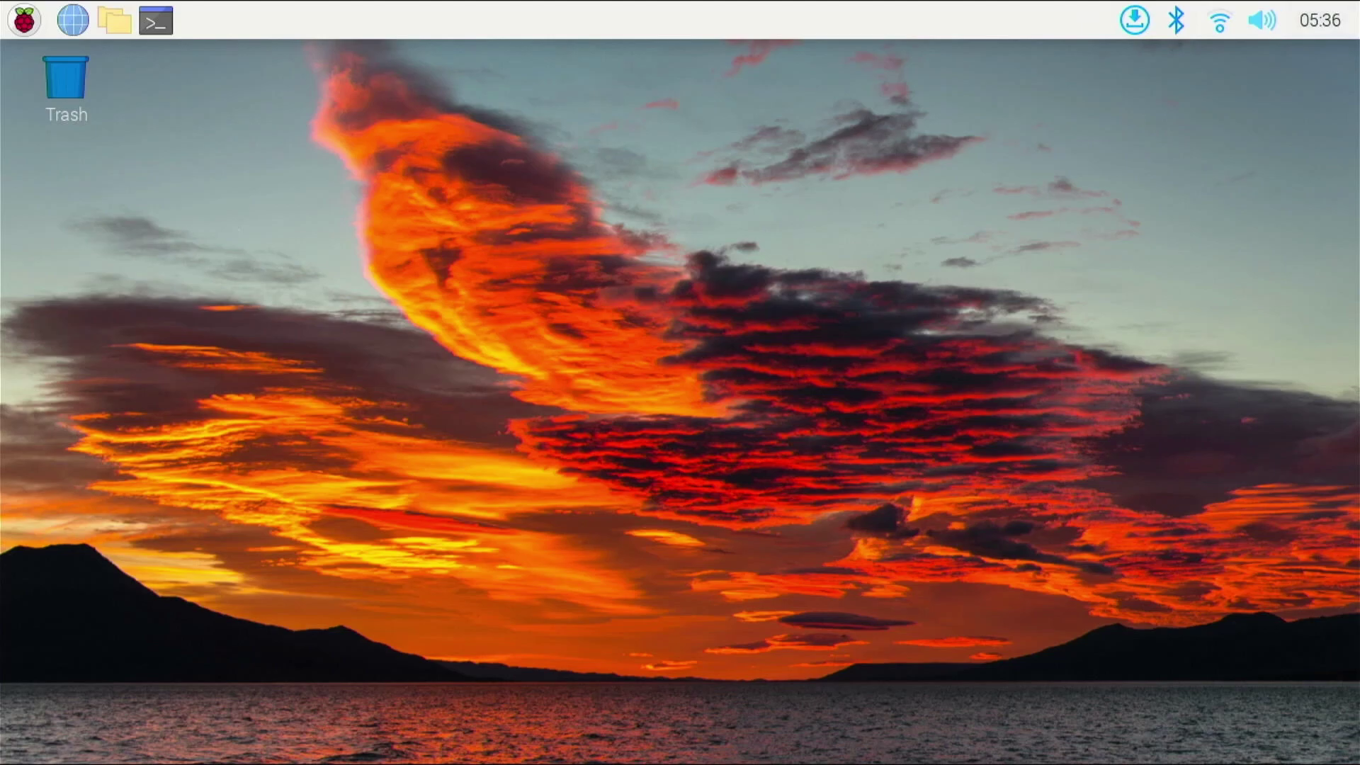
Step: Check the taskbar calendar, volume, Wi-Fi networks and Bluetooth options
click(1336, 17)
click(1336, 18)
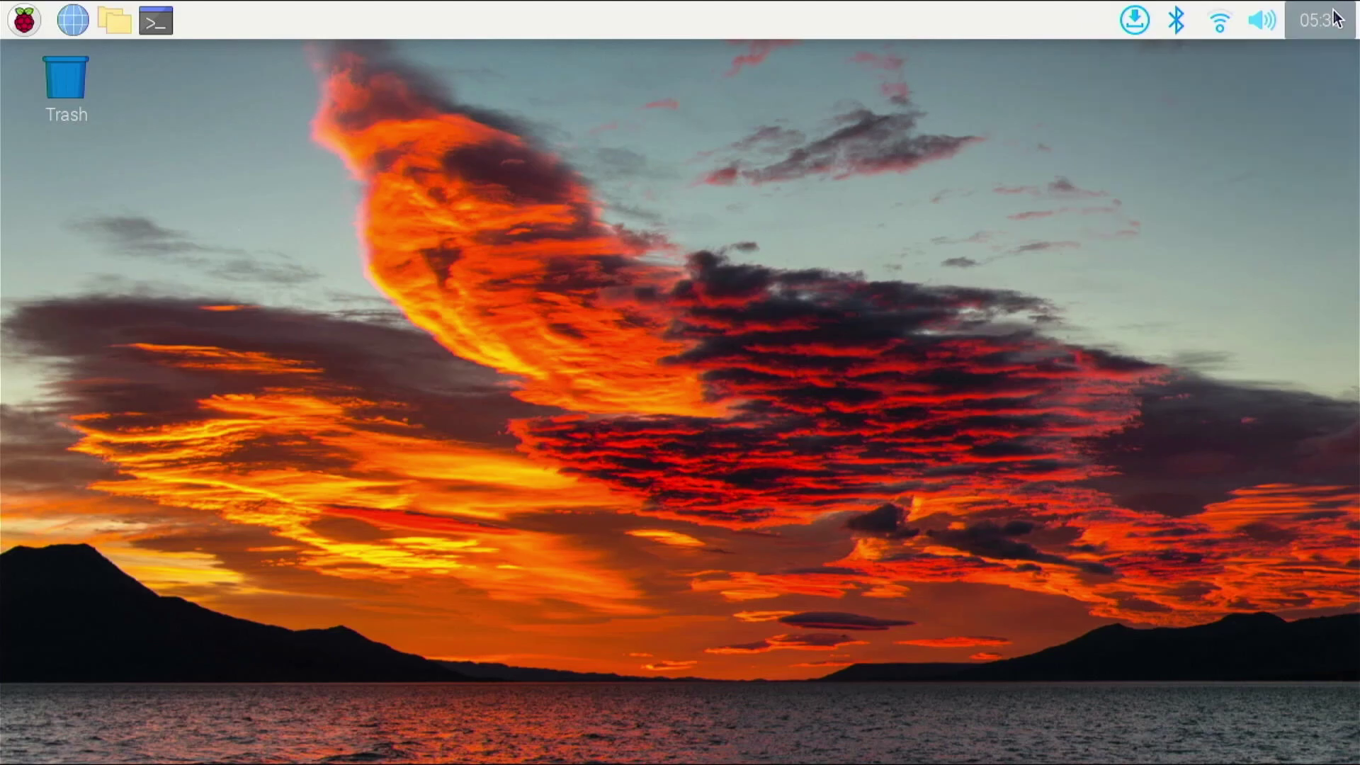
click(1261, 23)
click(1261, 23)
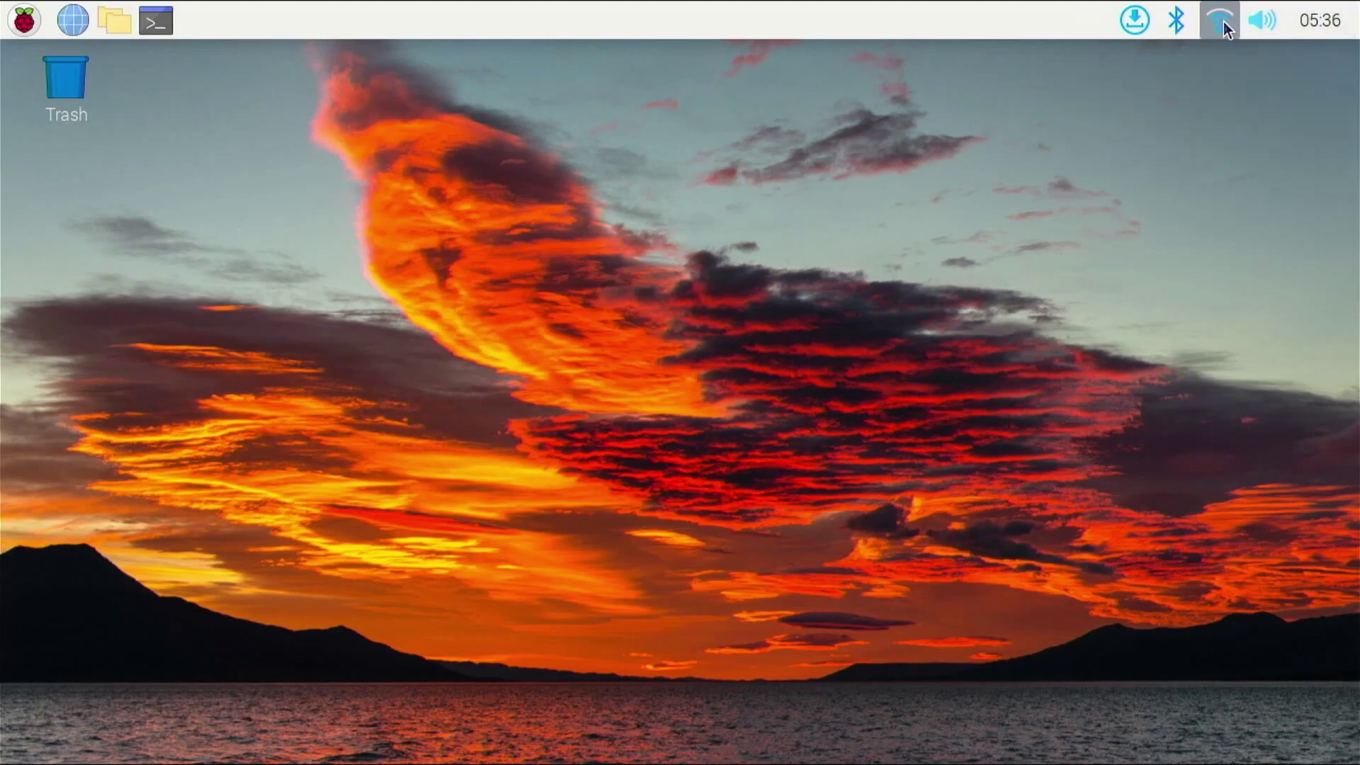
click(1219, 20)
click(1179, 23)
click(1179, 23)
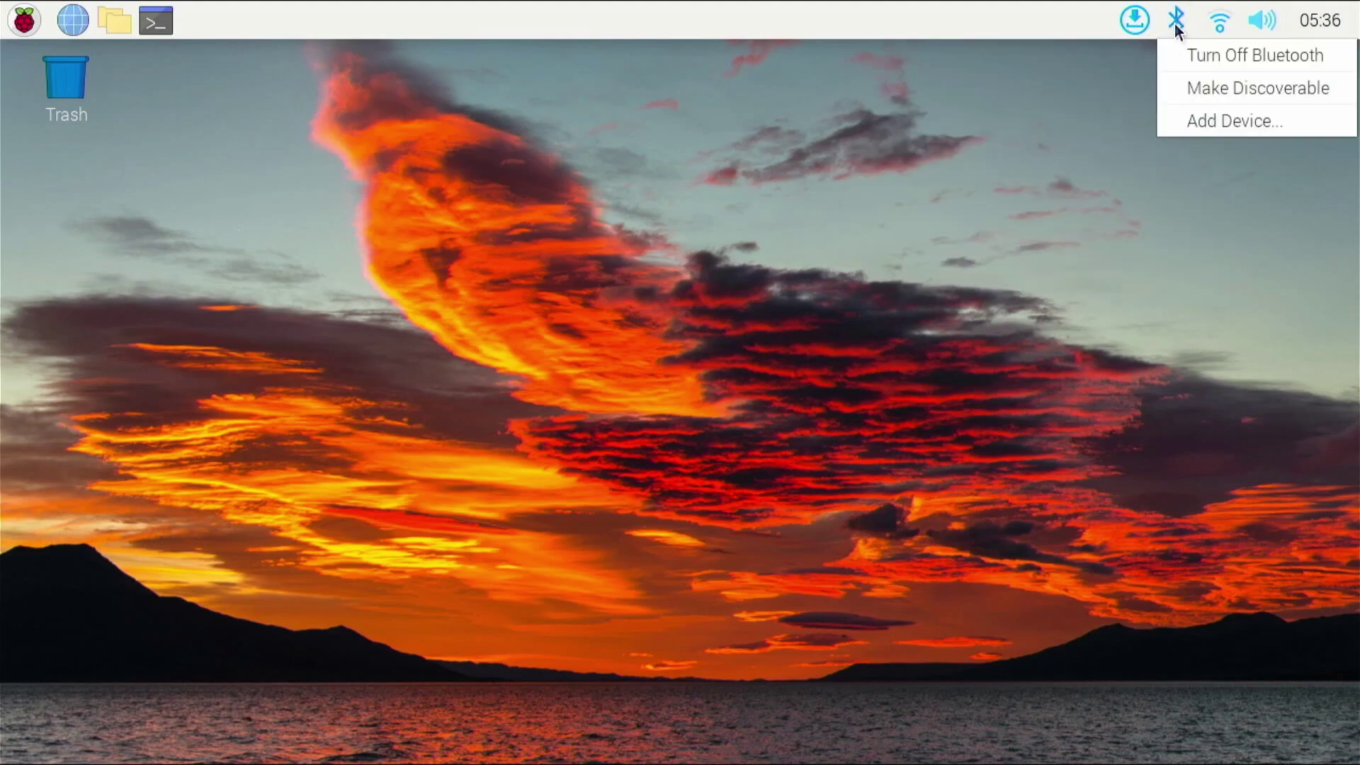
click(780, 28)
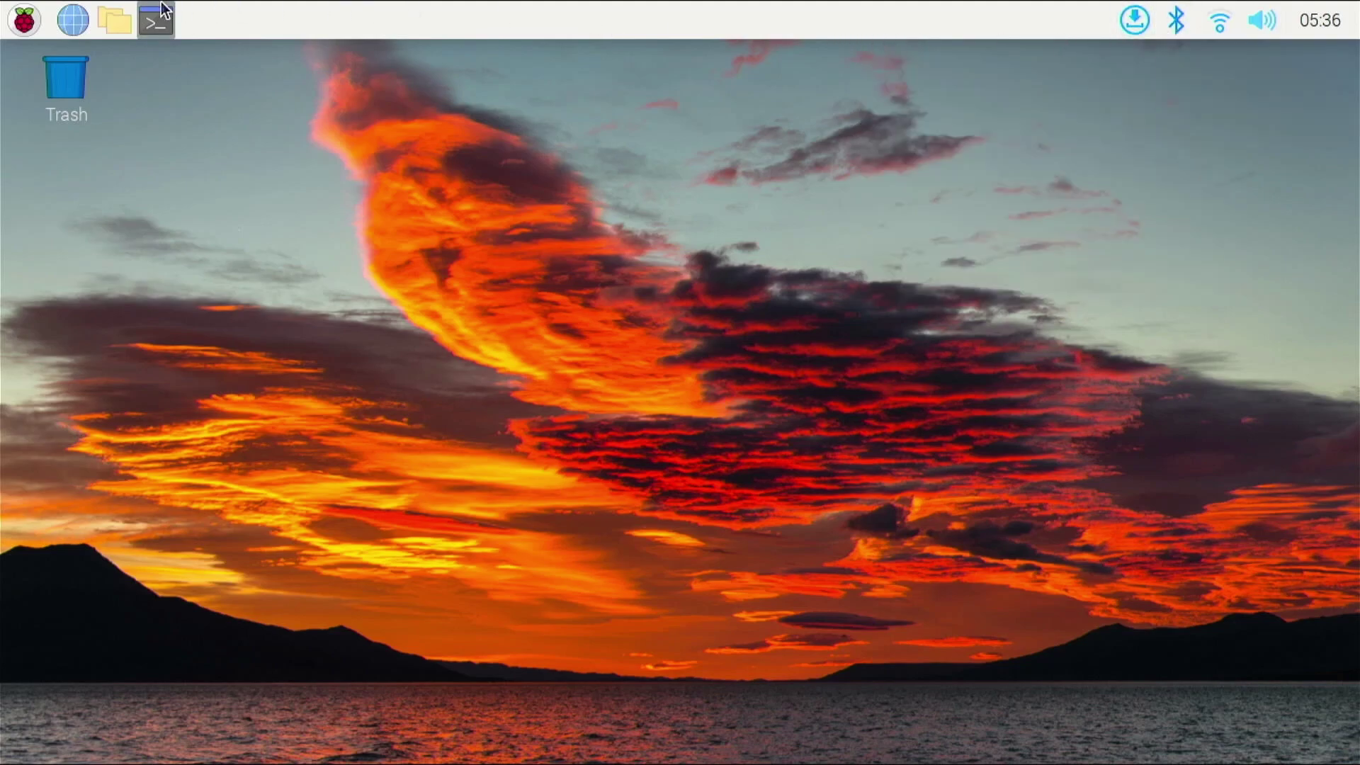
Step: Look through the applications menu categories, then dismiss the menu
click(14, 15)
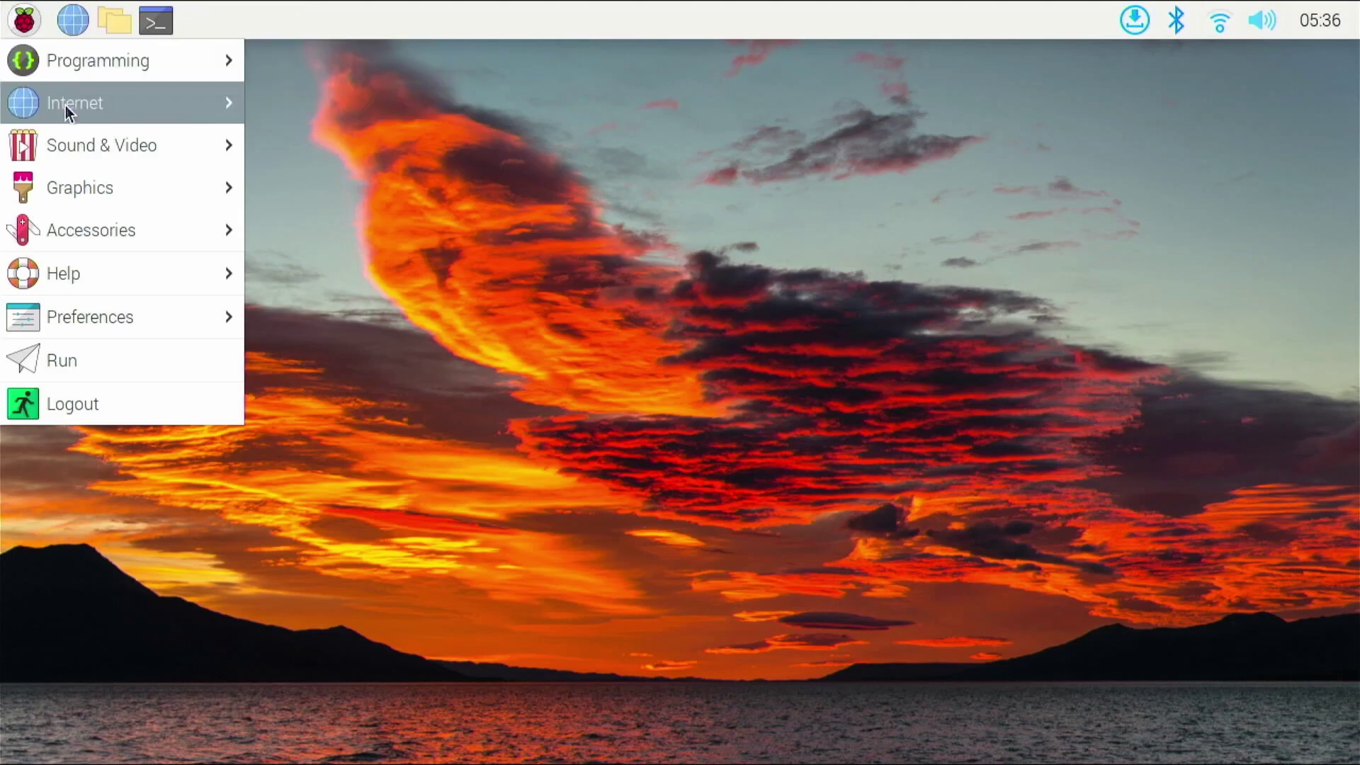
mouse_move(65, 108)
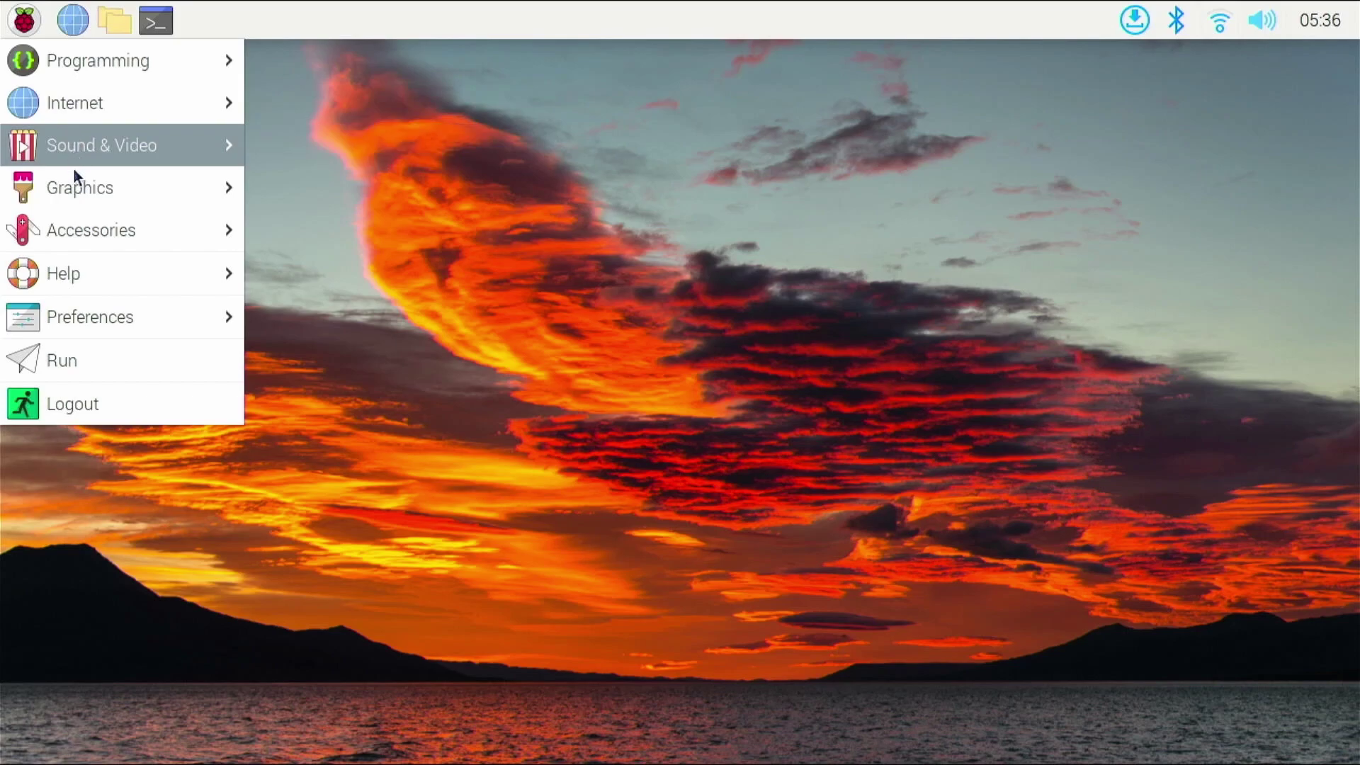
mouse_move(72, 170)
mouse_move(69, 221)
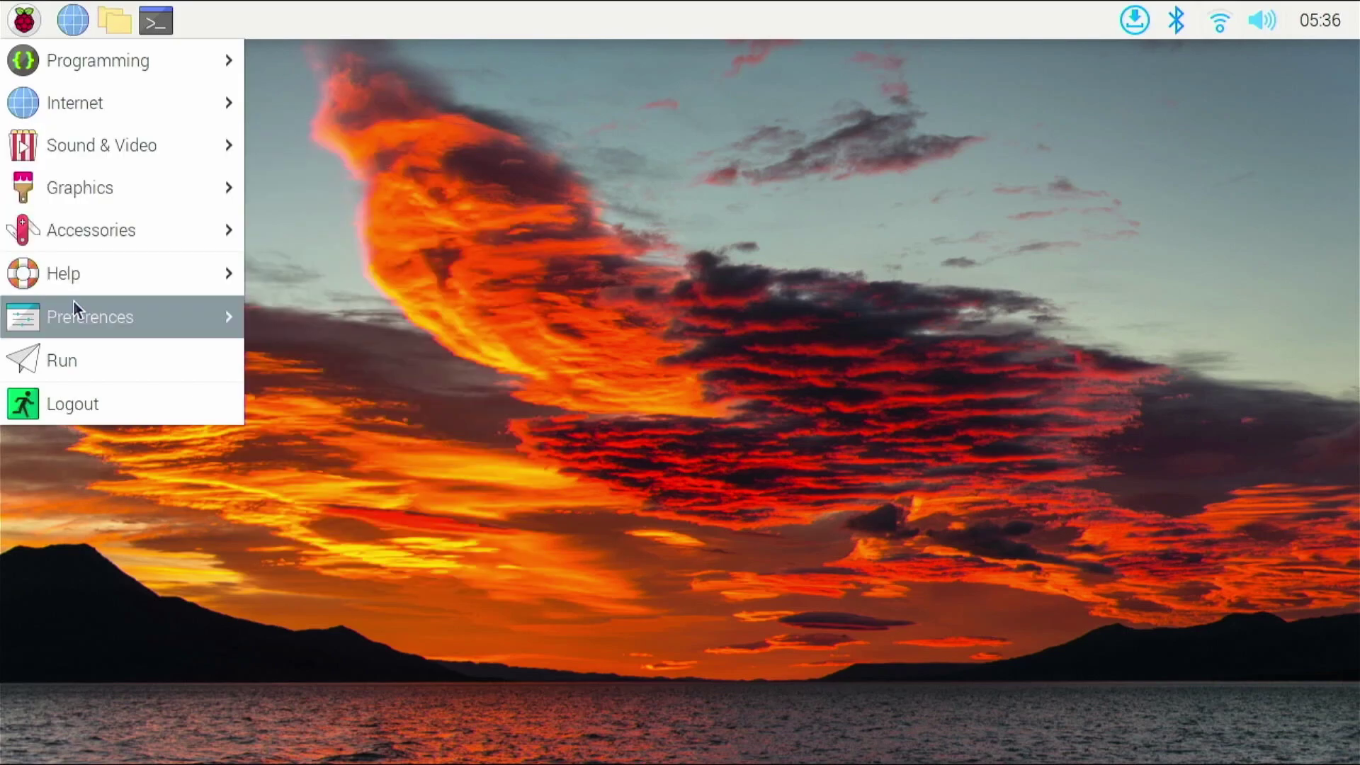
mouse_move(74, 303)
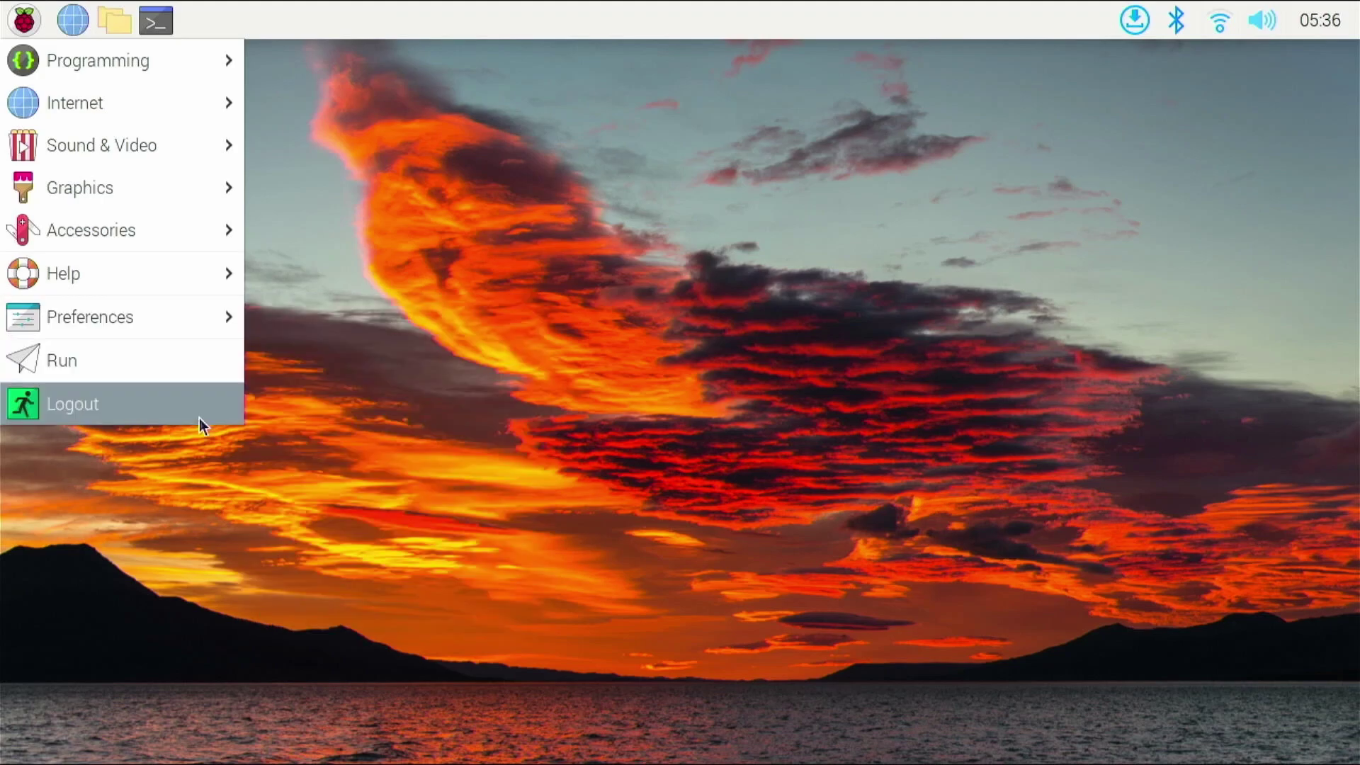
click(231, 584)
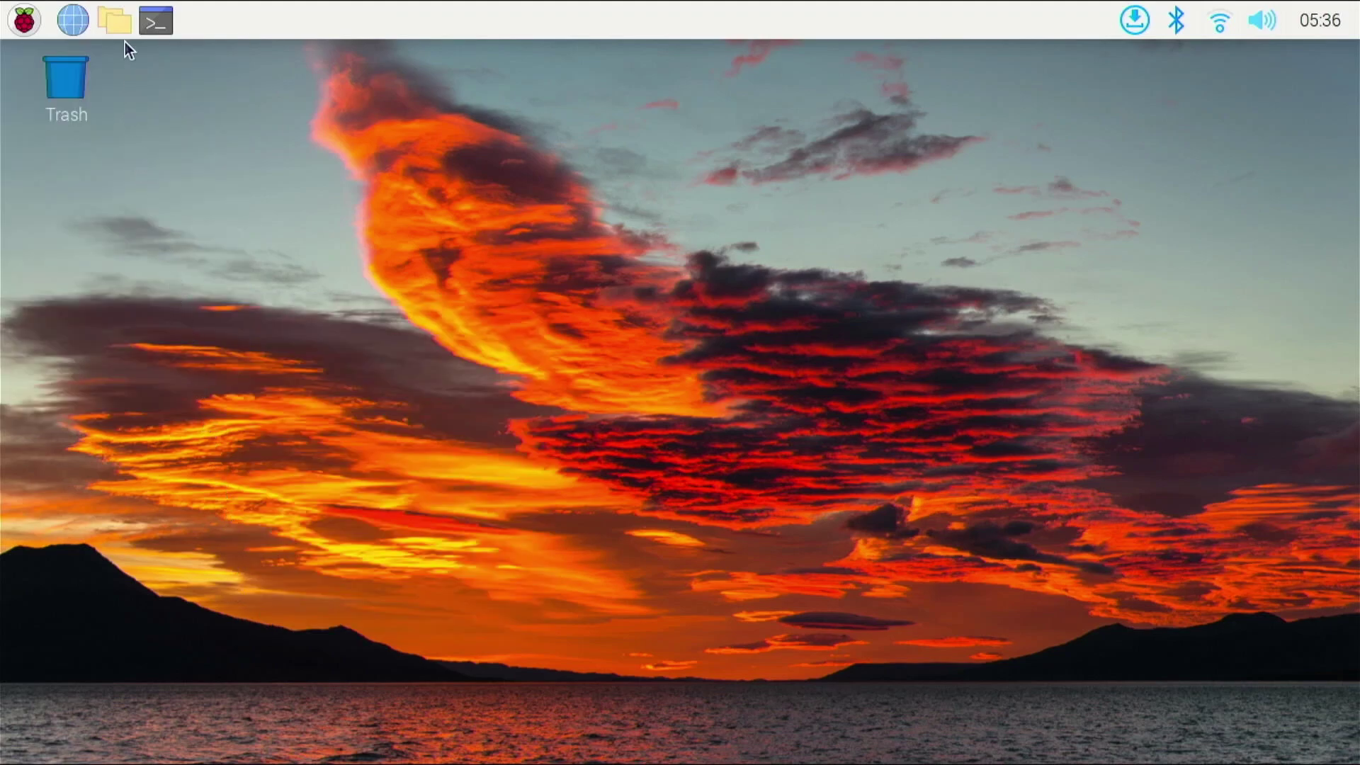
Step: Open the File Manager at /home/pi, shrink and move its window, then close it
click(127, 23)
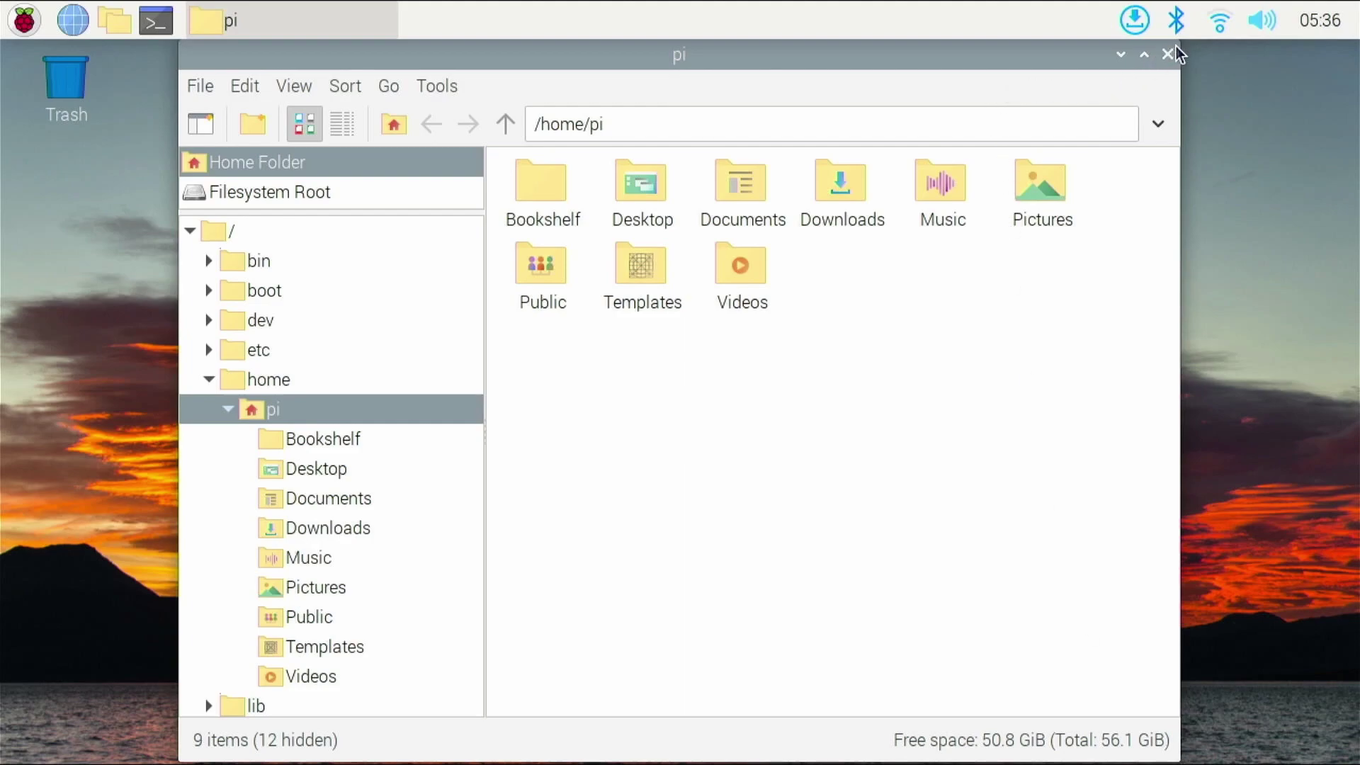
drag(1178, 54, 1127, 107)
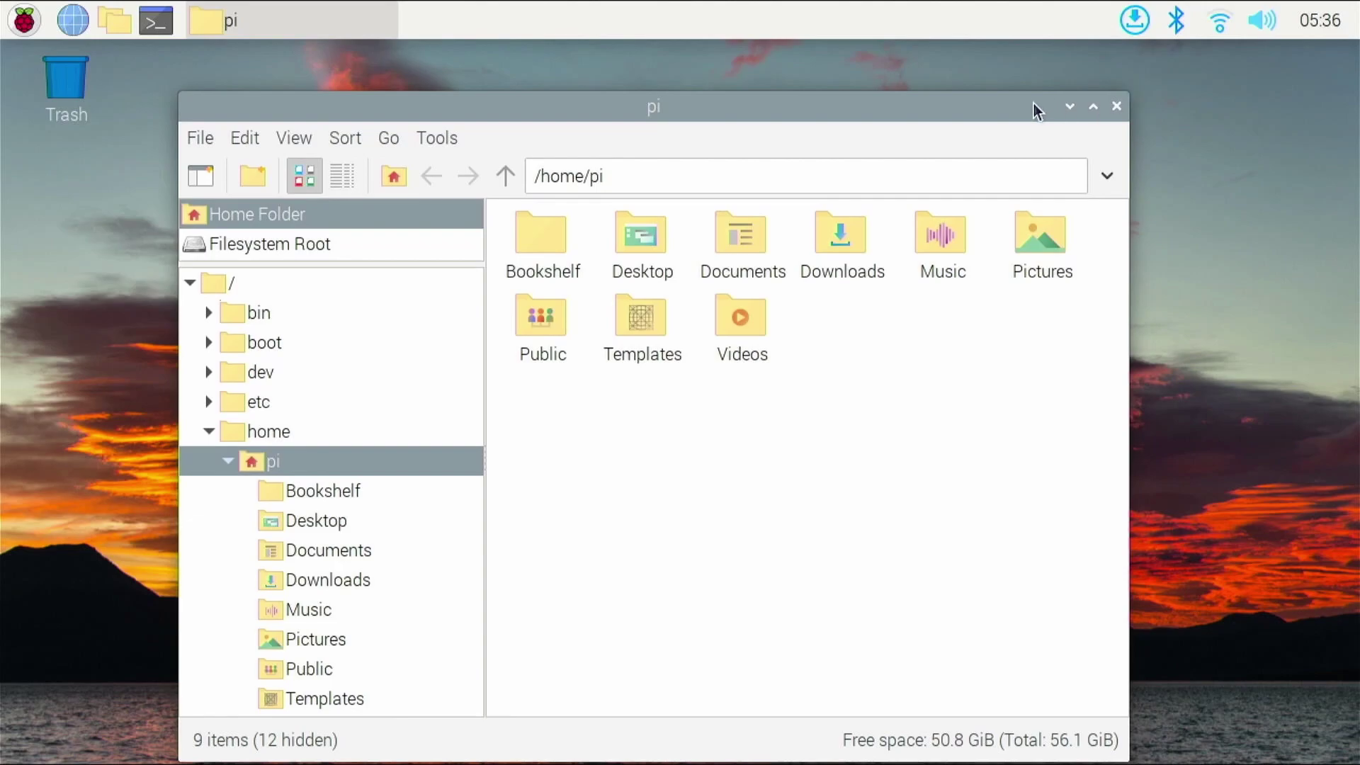
drag(1017, 106, 1030, 82)
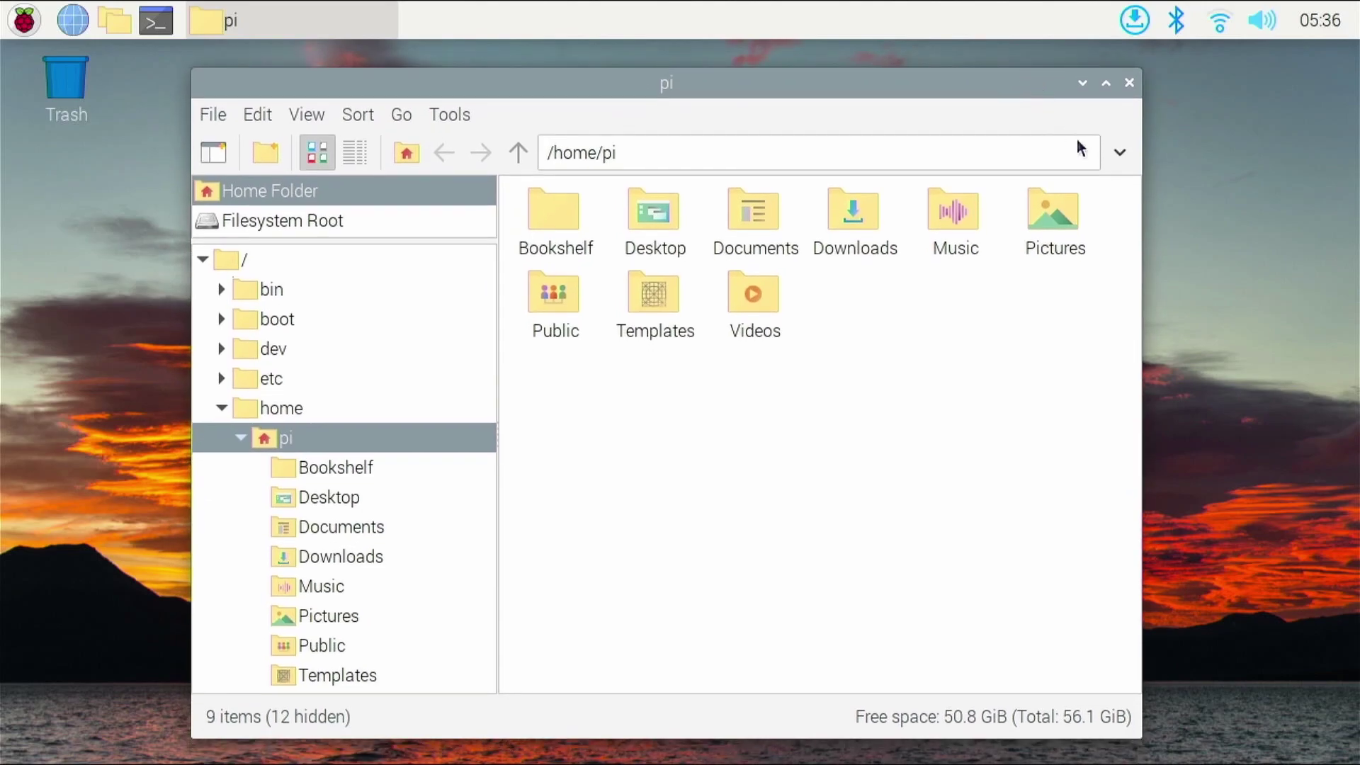
click(1135, 83)
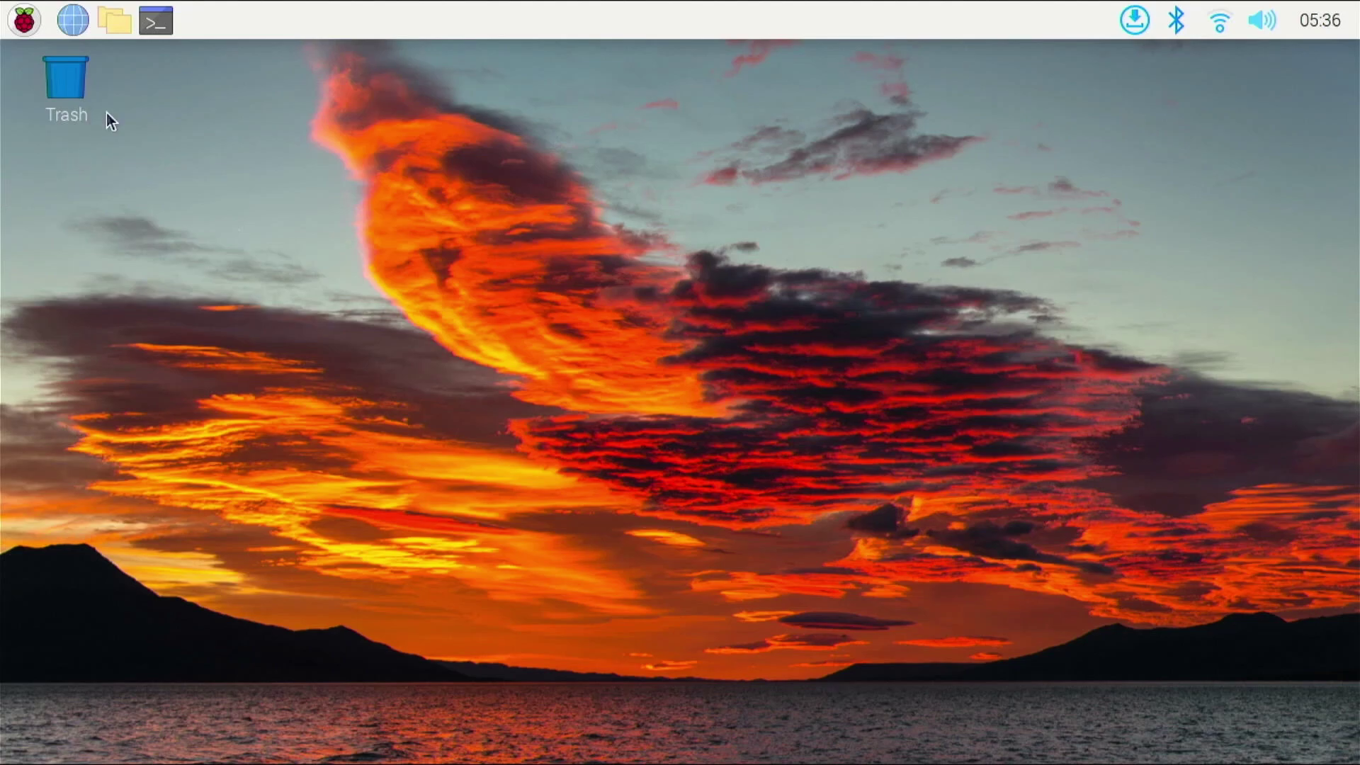
click(167, 24)
drag(754, 136, 765, 161)
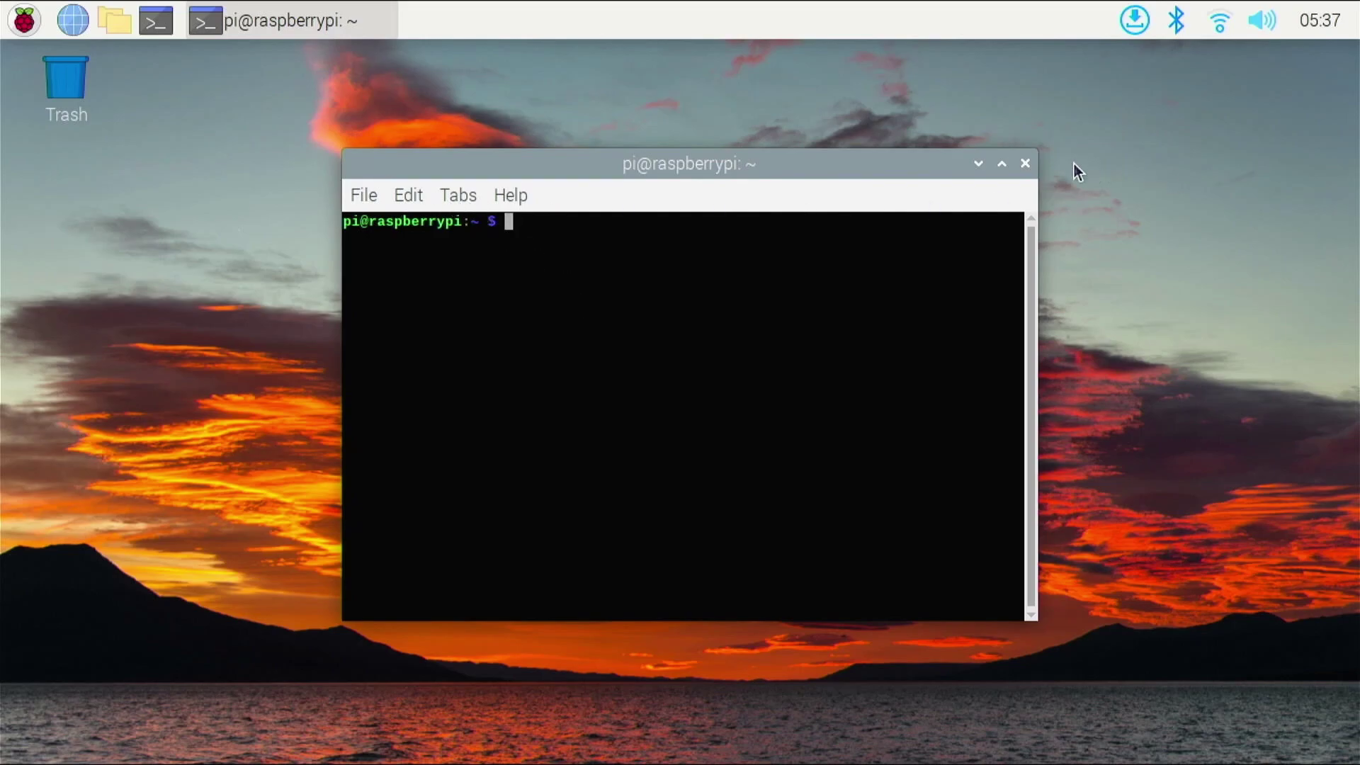
click(1029, 166)
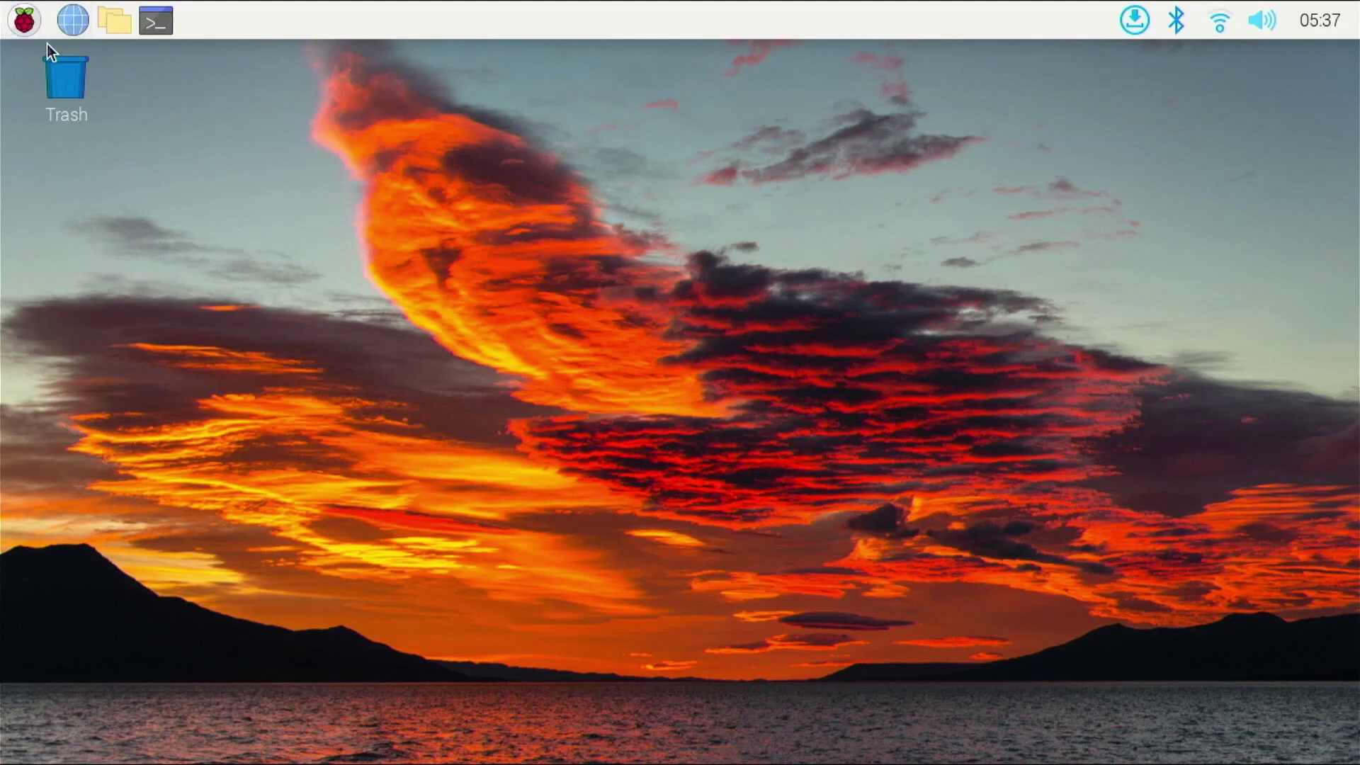
click(5, 18)
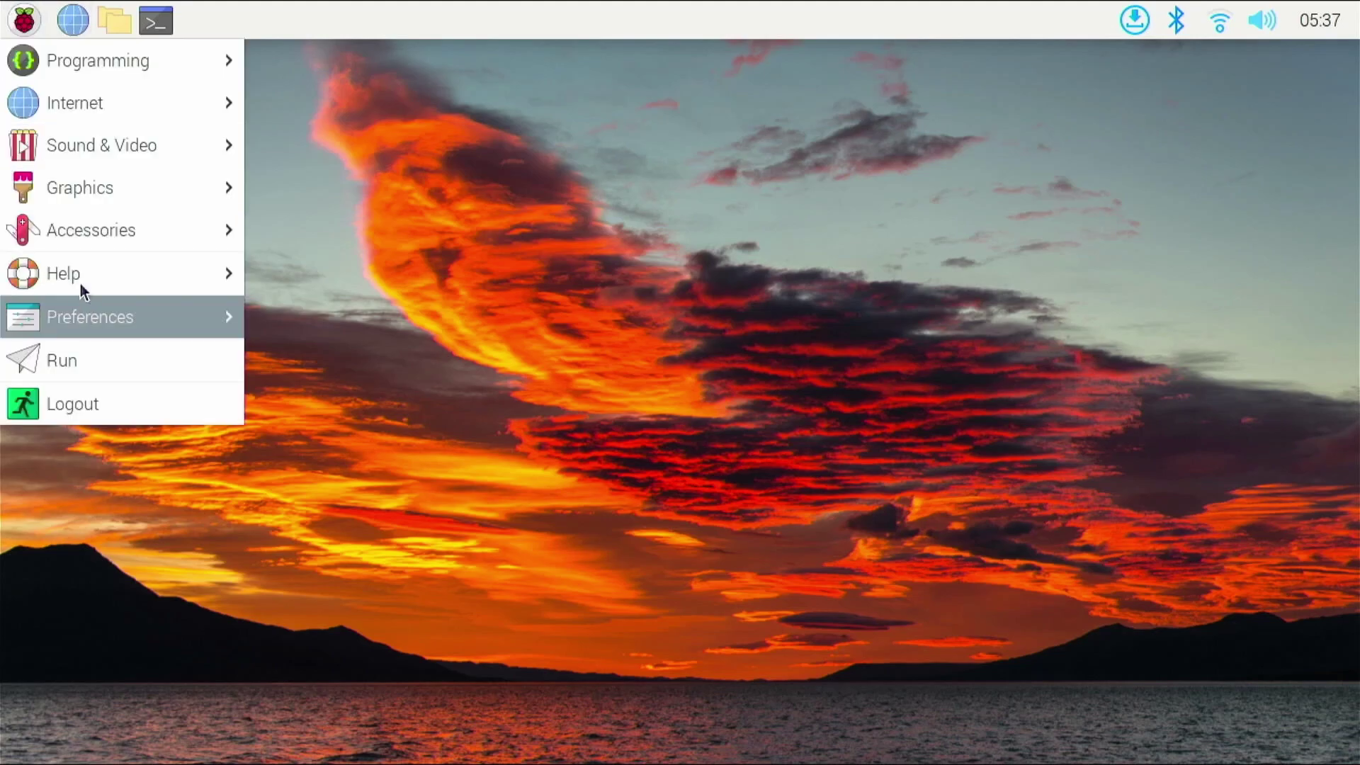
mouse_move(92, 231)
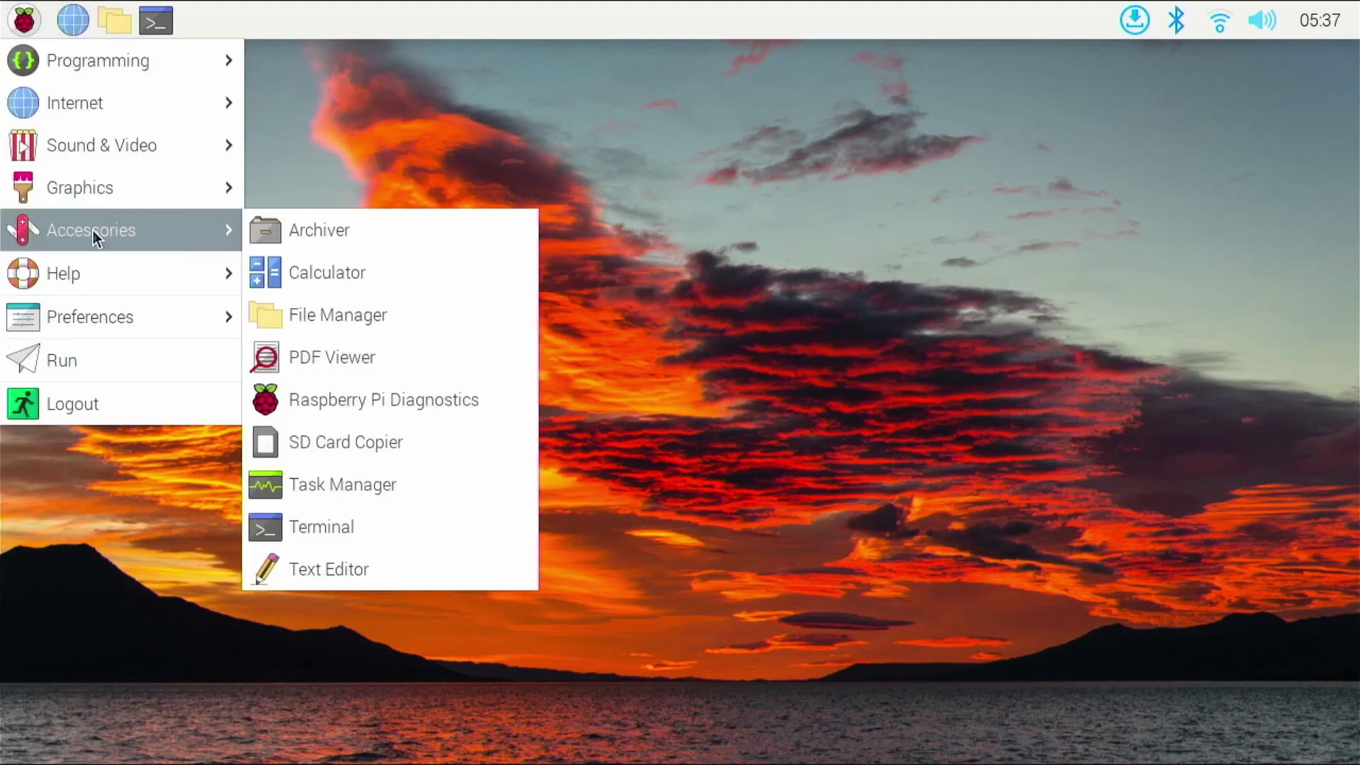
click(115, 22)
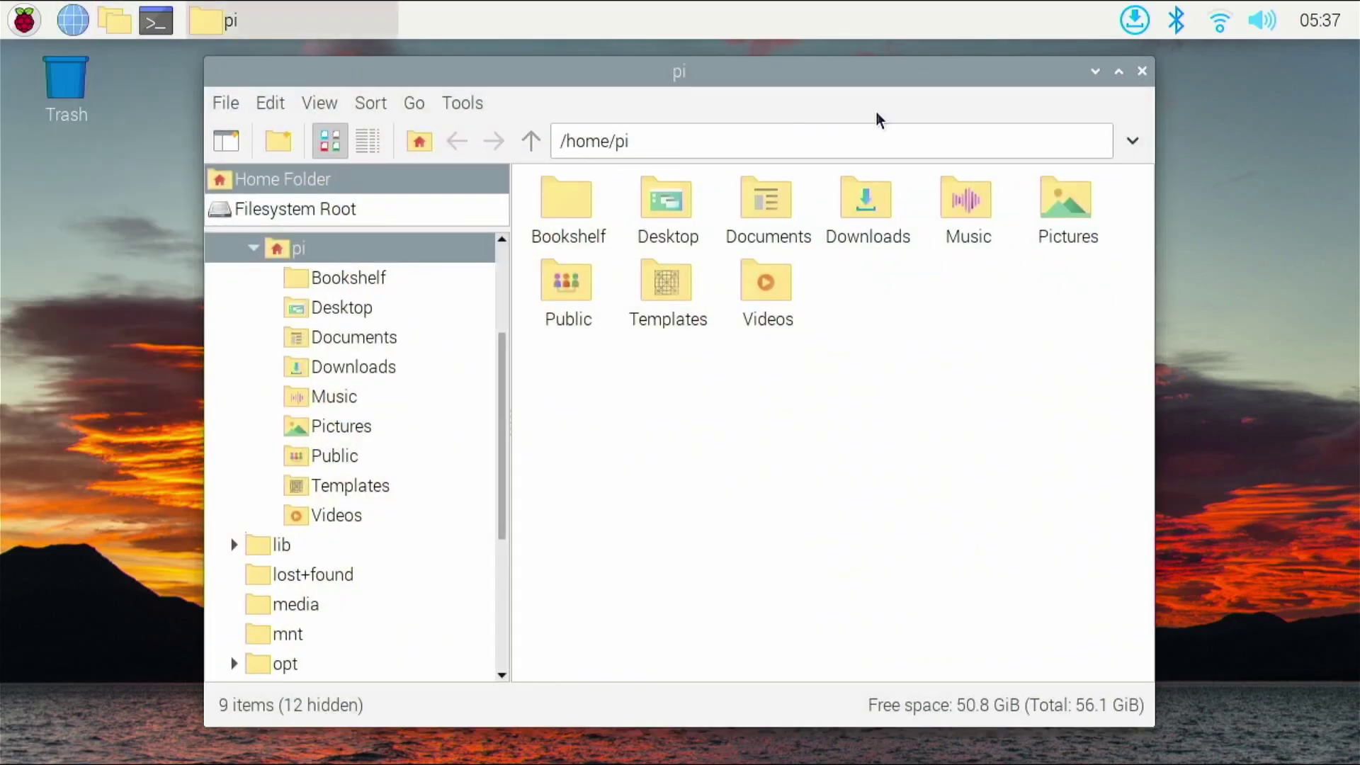
click(1142, 71)
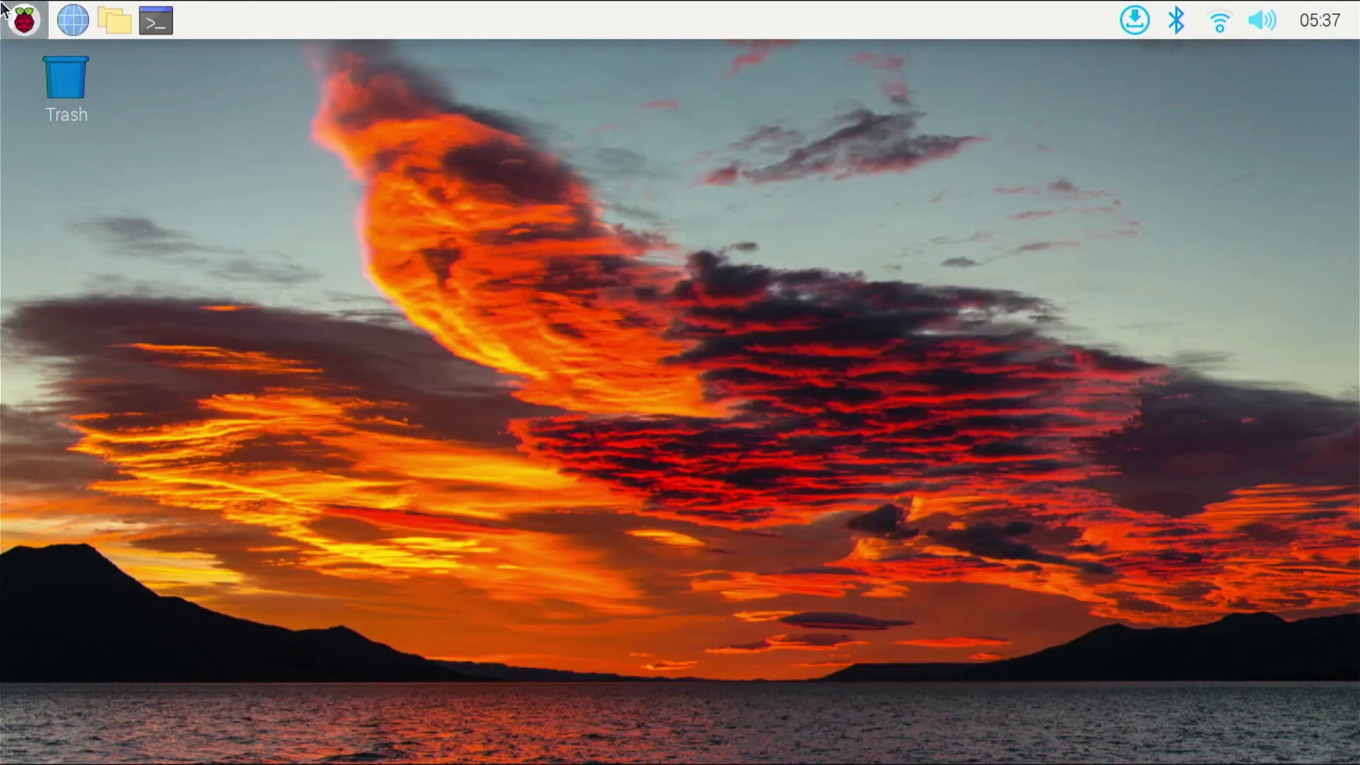
click(156, 21)
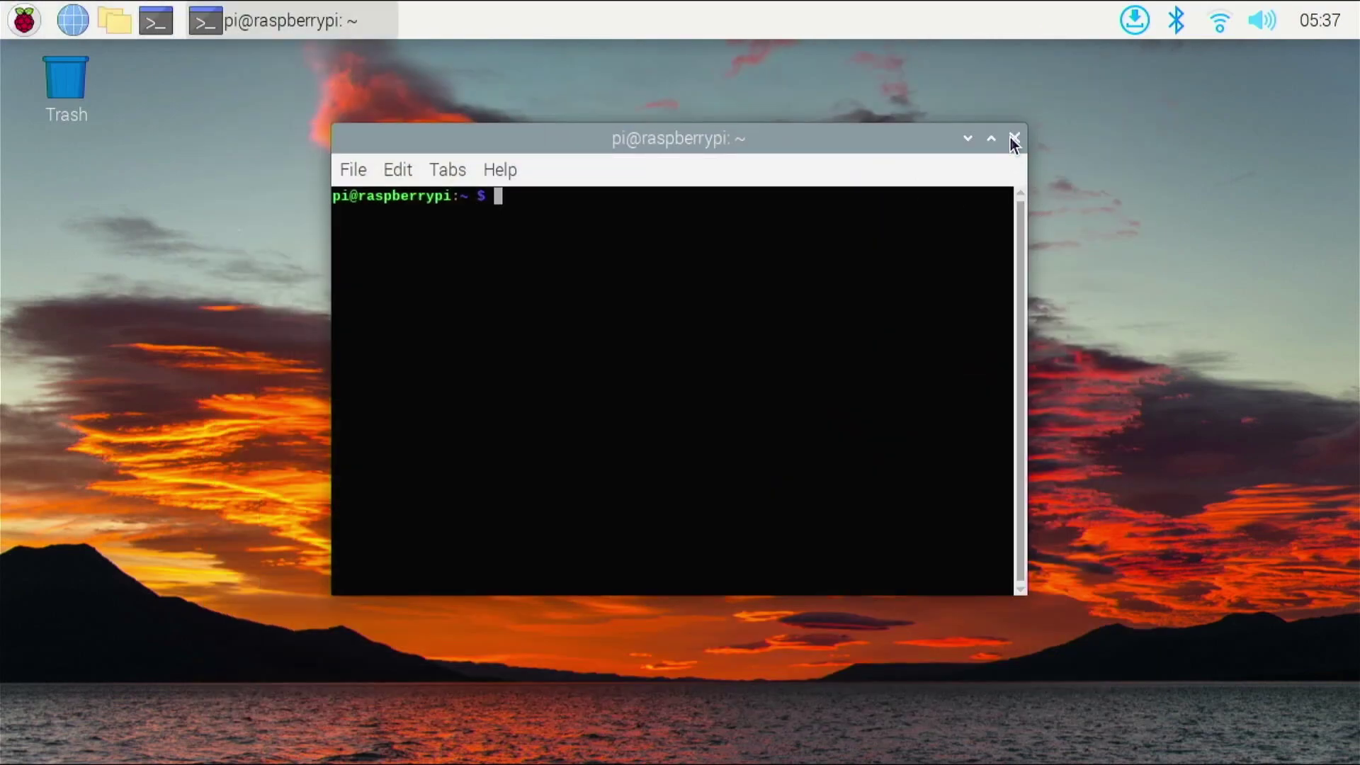
click(1014, 140)
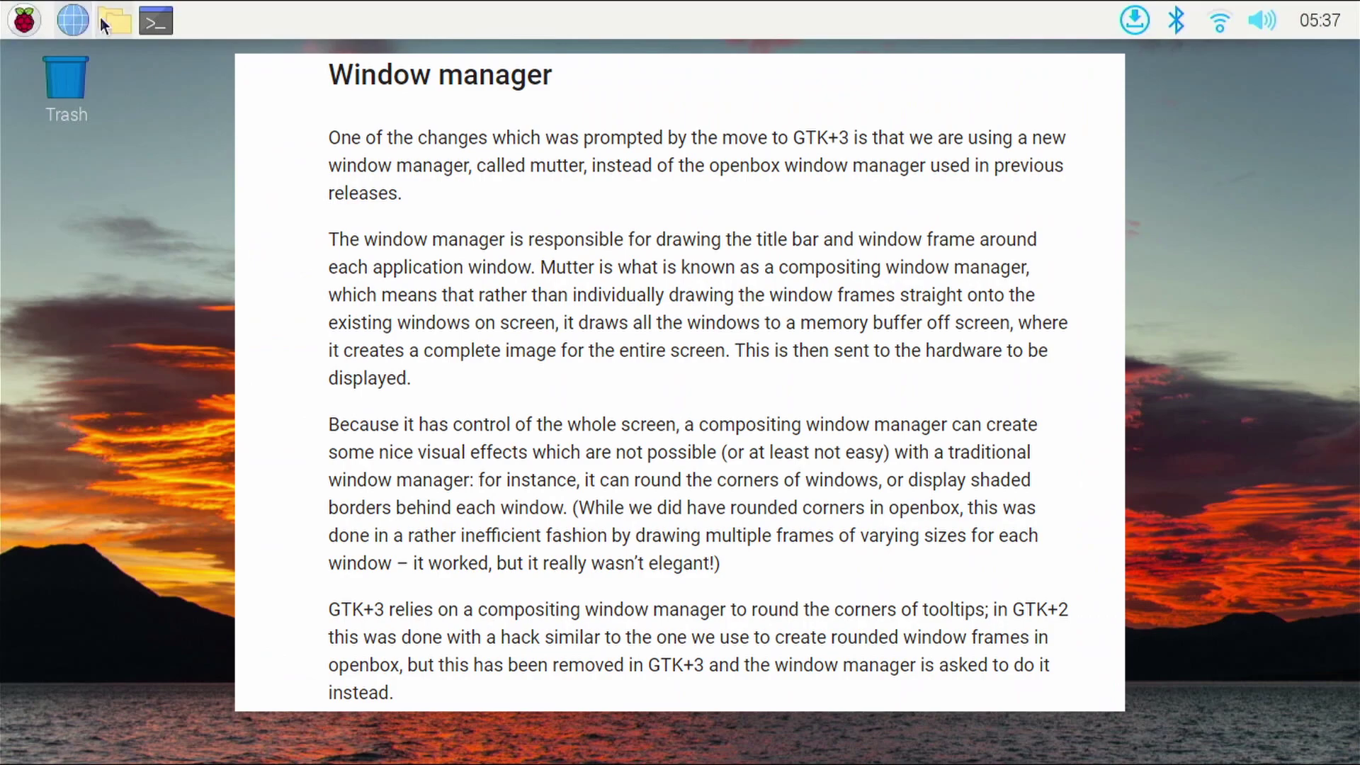
Step: Run mutter in a new terminal, then close the terminal
click(157, 10)
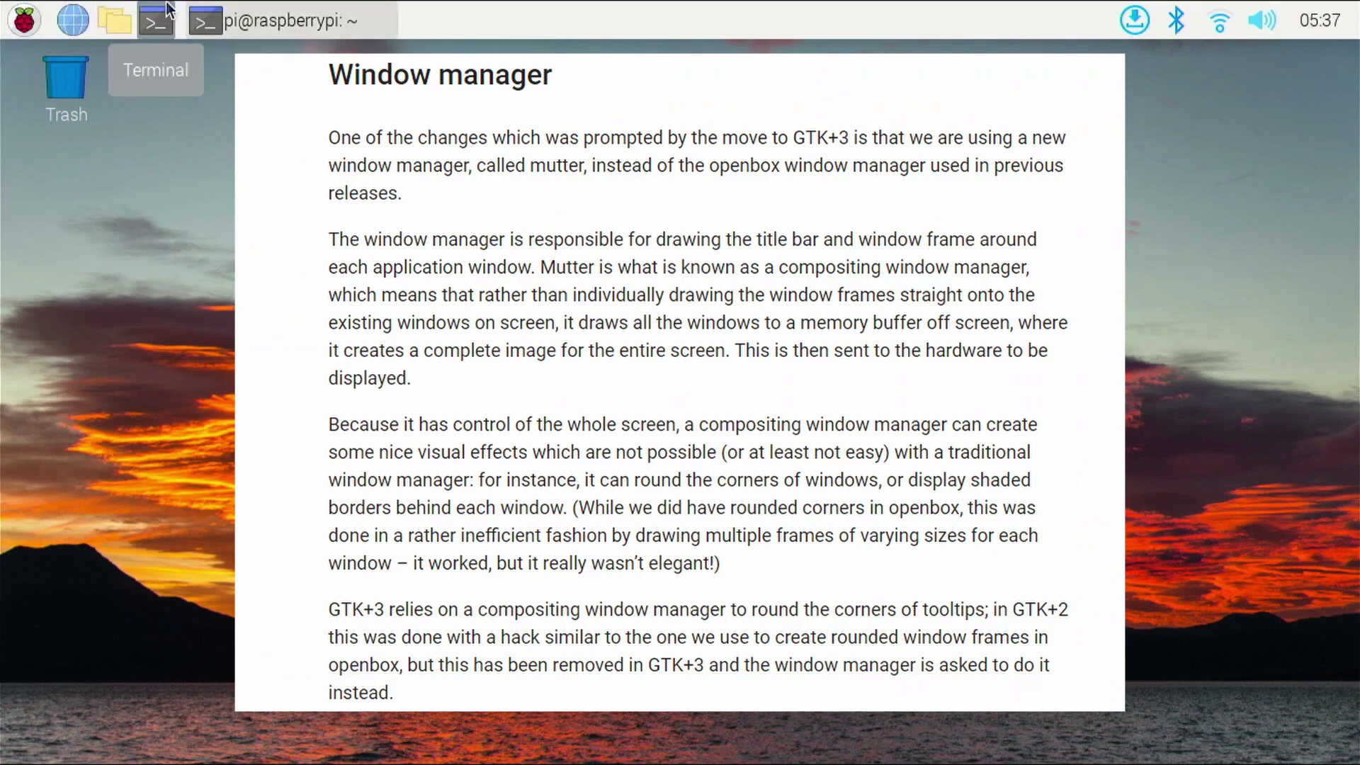
text(mutter)
key(Return)
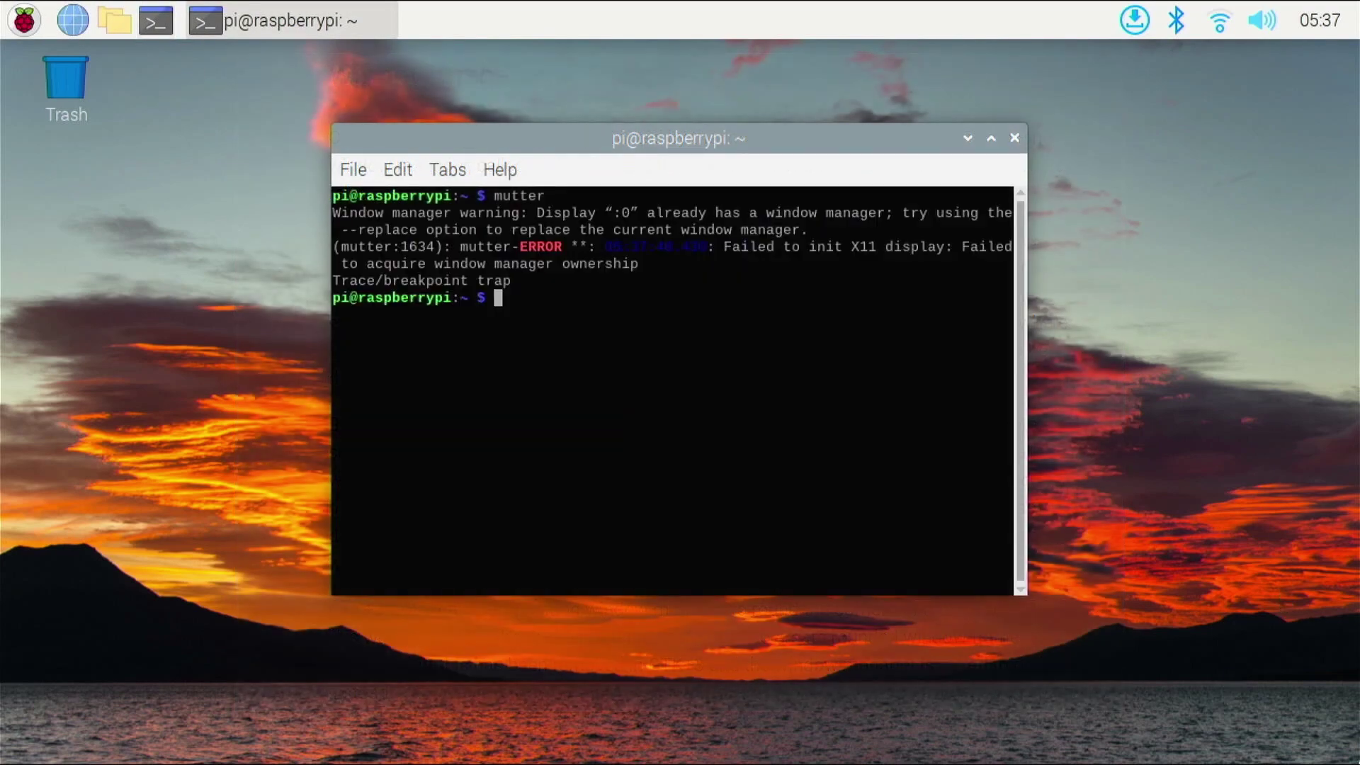
click(1015, 141)
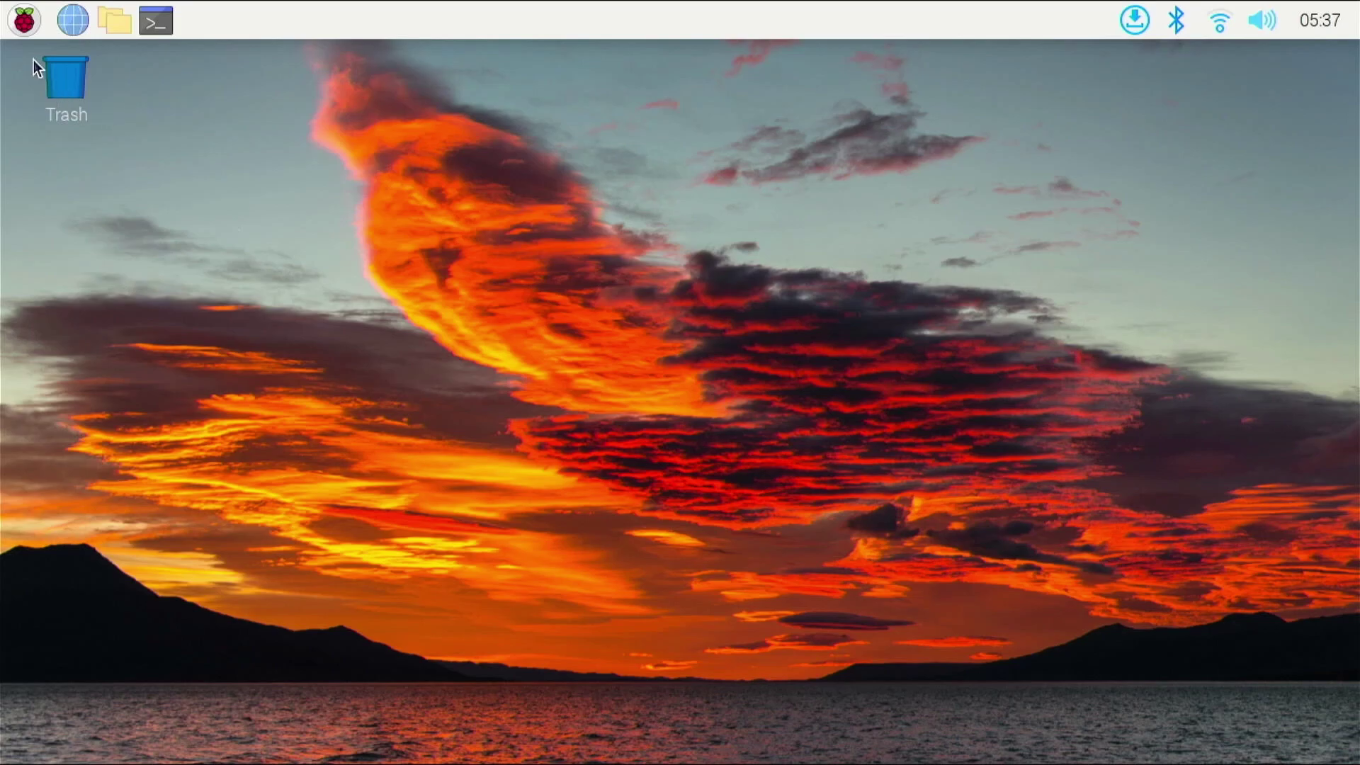
Step: Open and dismiss the applications menu, open and close the File Manager, then open a terminal
click(28, 21)
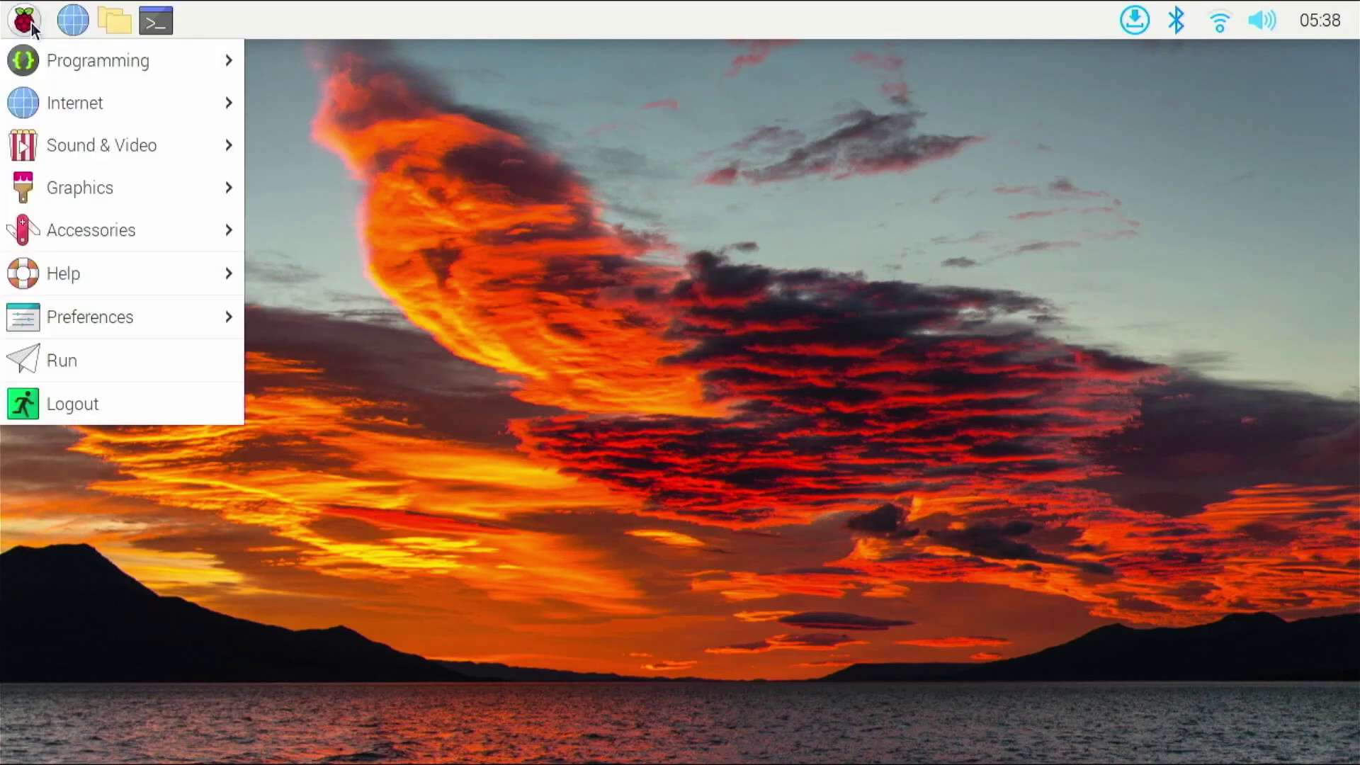
click(216, 10)
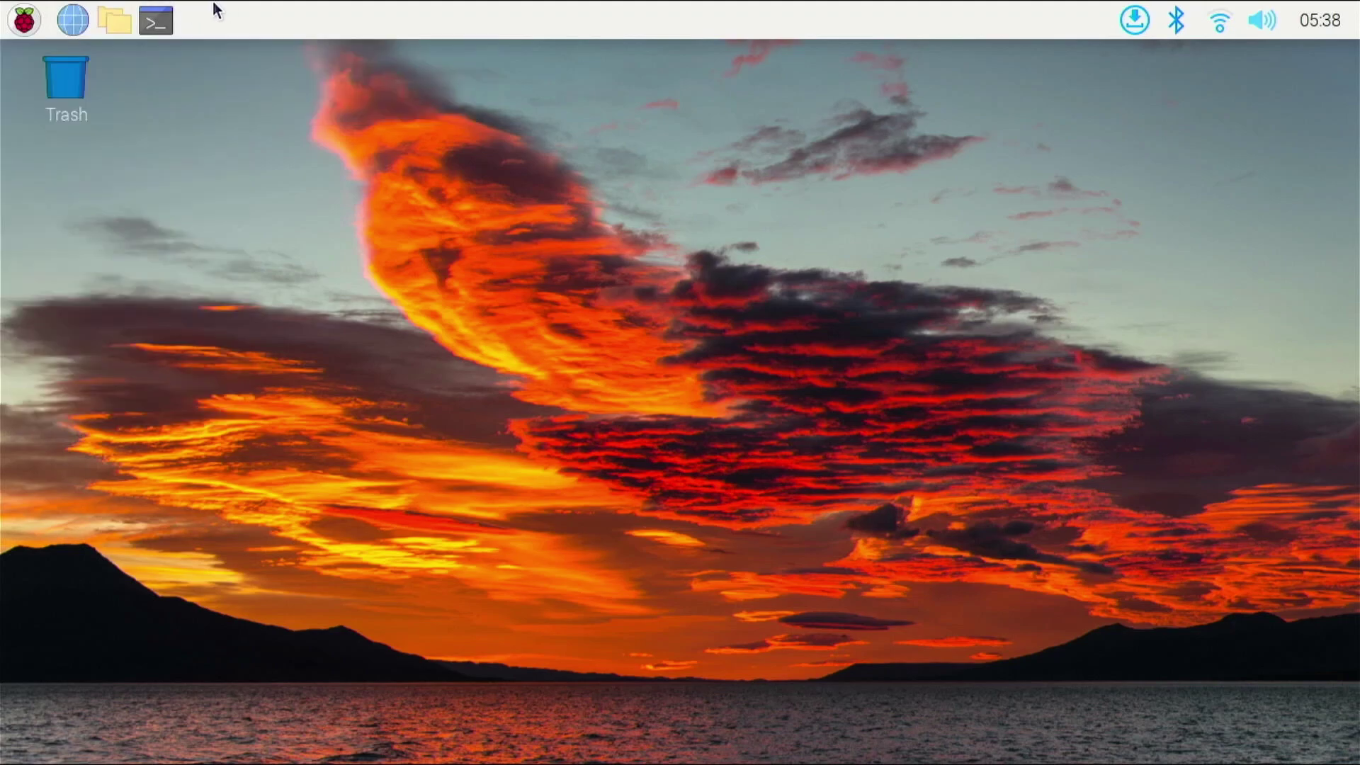
click(122, 17)
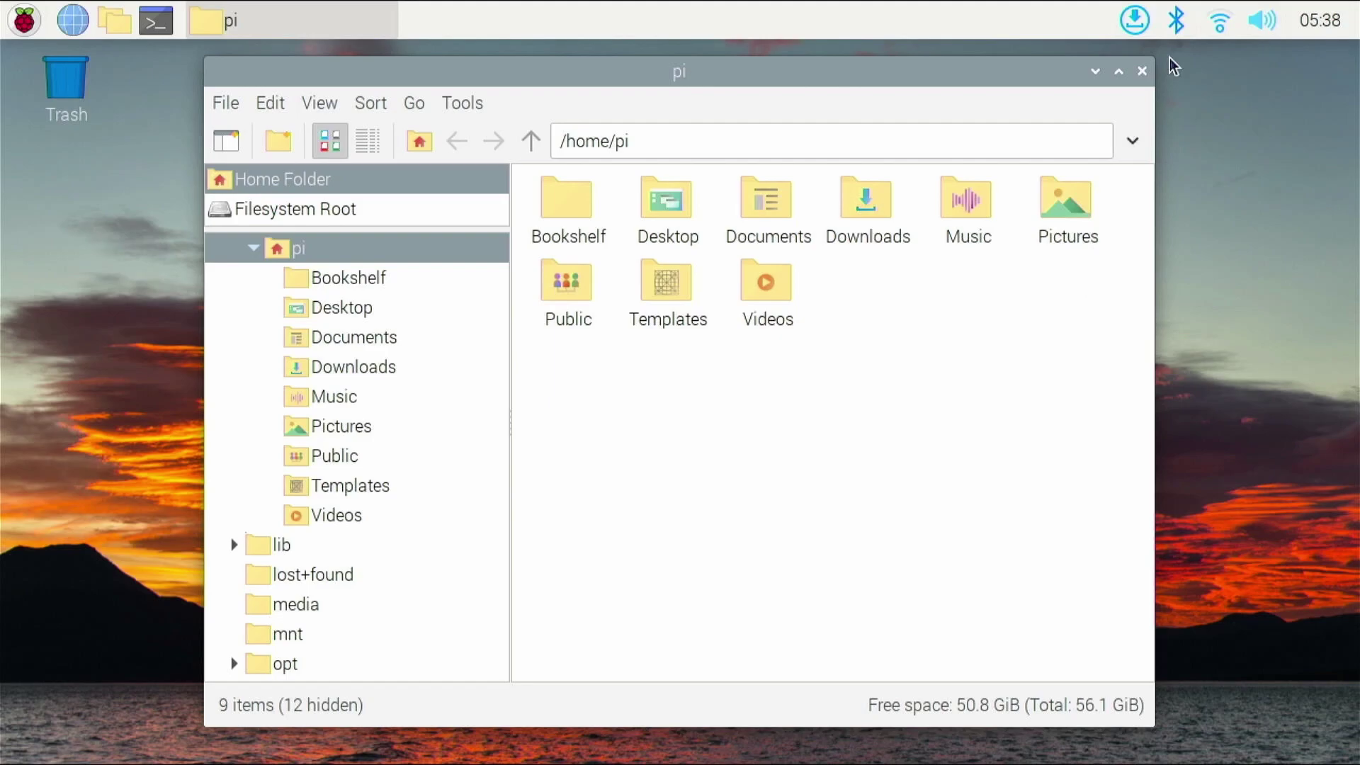
click(1142, 71)
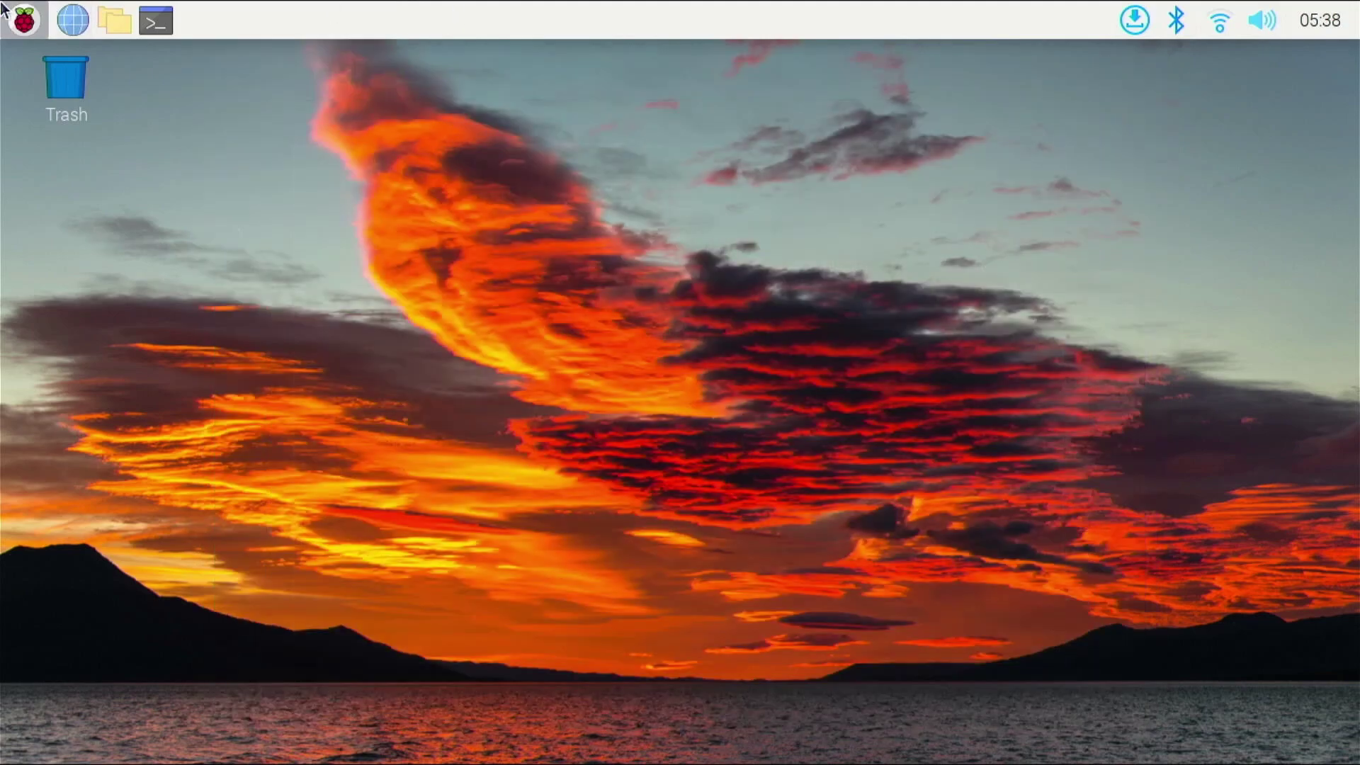
click(159, 20)
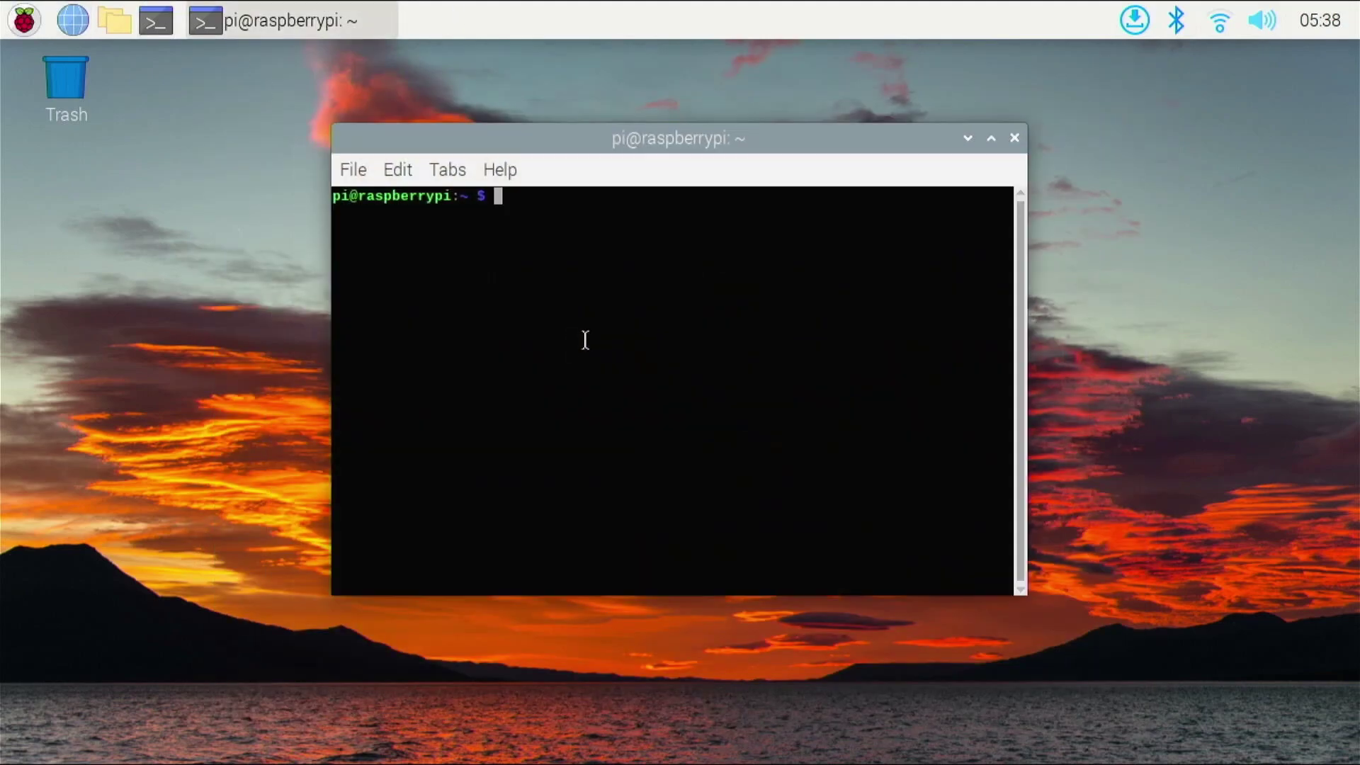
Step: Move the terminal slightly lower and start htop to monitor CPU, memory and processes
drag(638, 136, 650, 162)
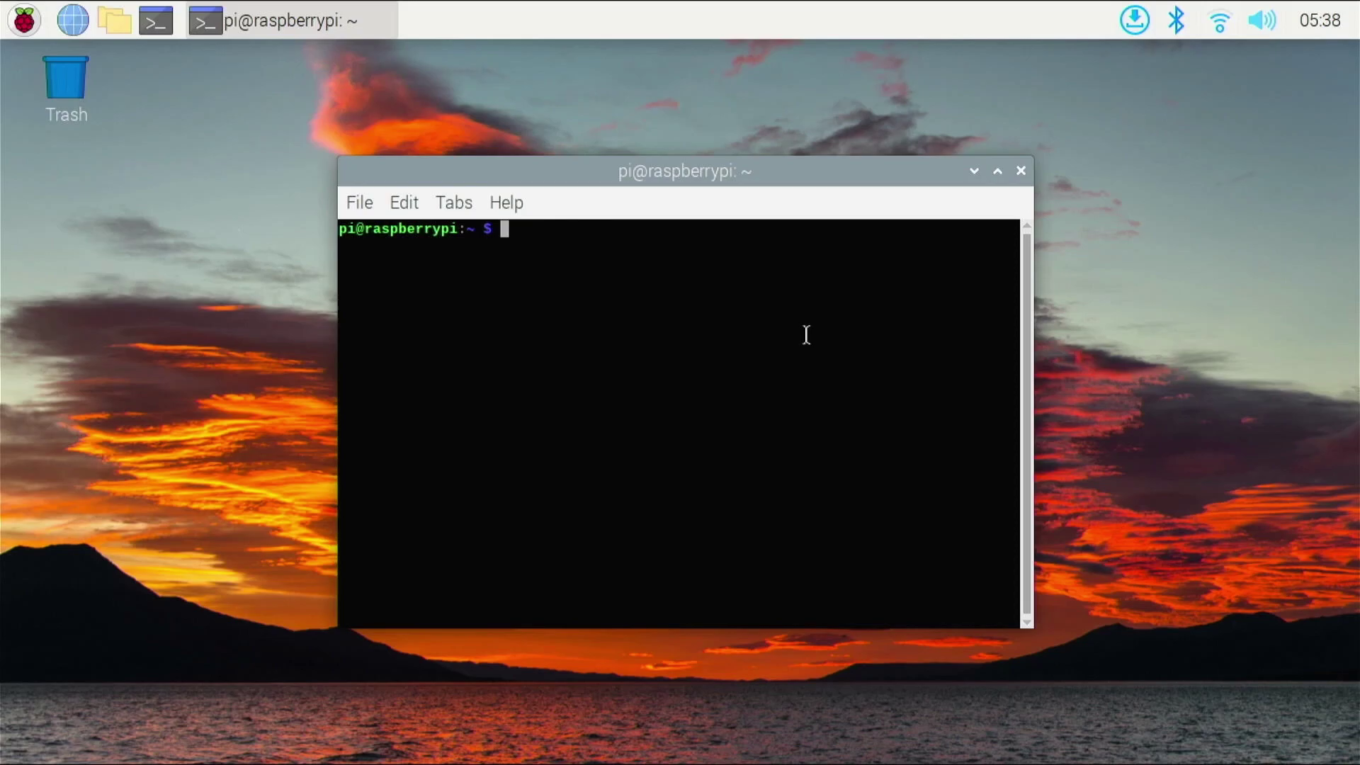
text(htop)
key(Return)
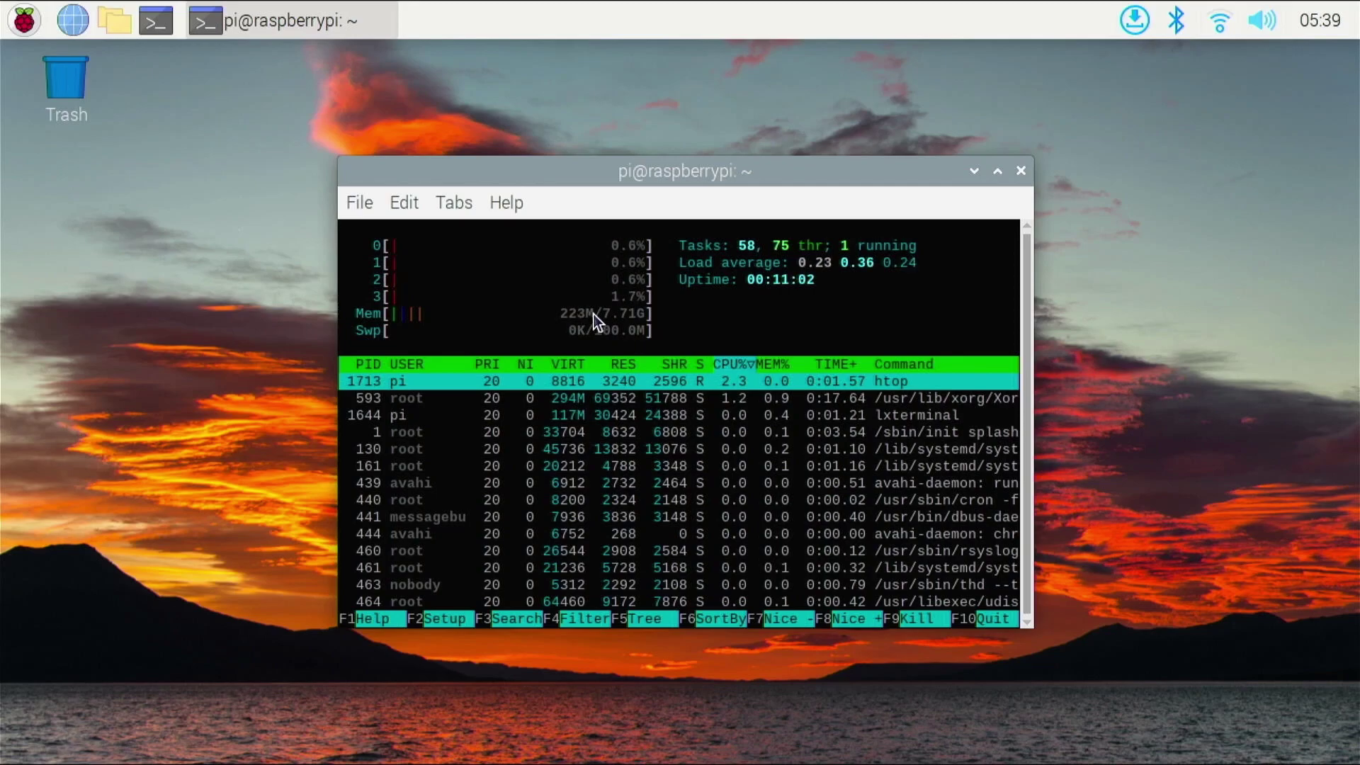
Step: Bring up and close the graphical task manager, select PID 161 in htop, and close that terminal
key(ctrl+alt+Delete)
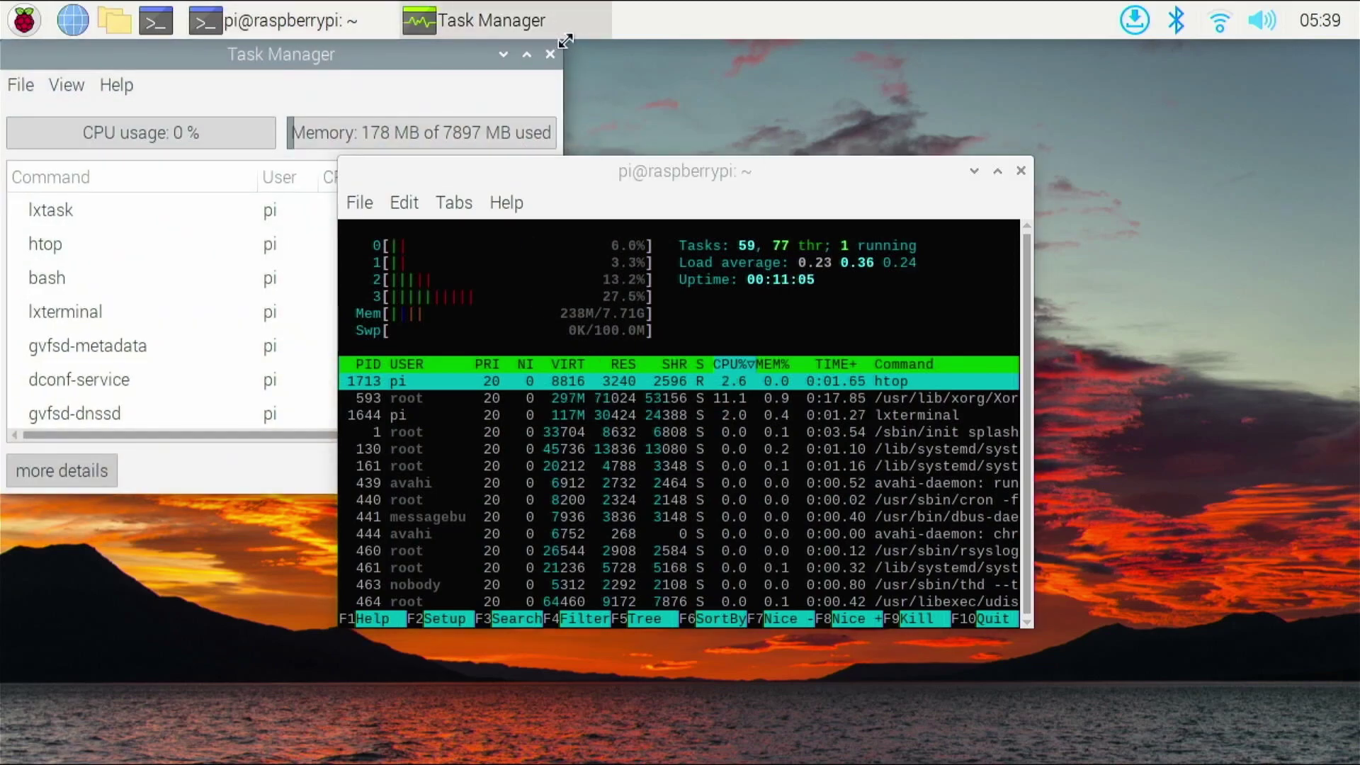
click(542, 58)
click(550, 54)
click(547, 465)
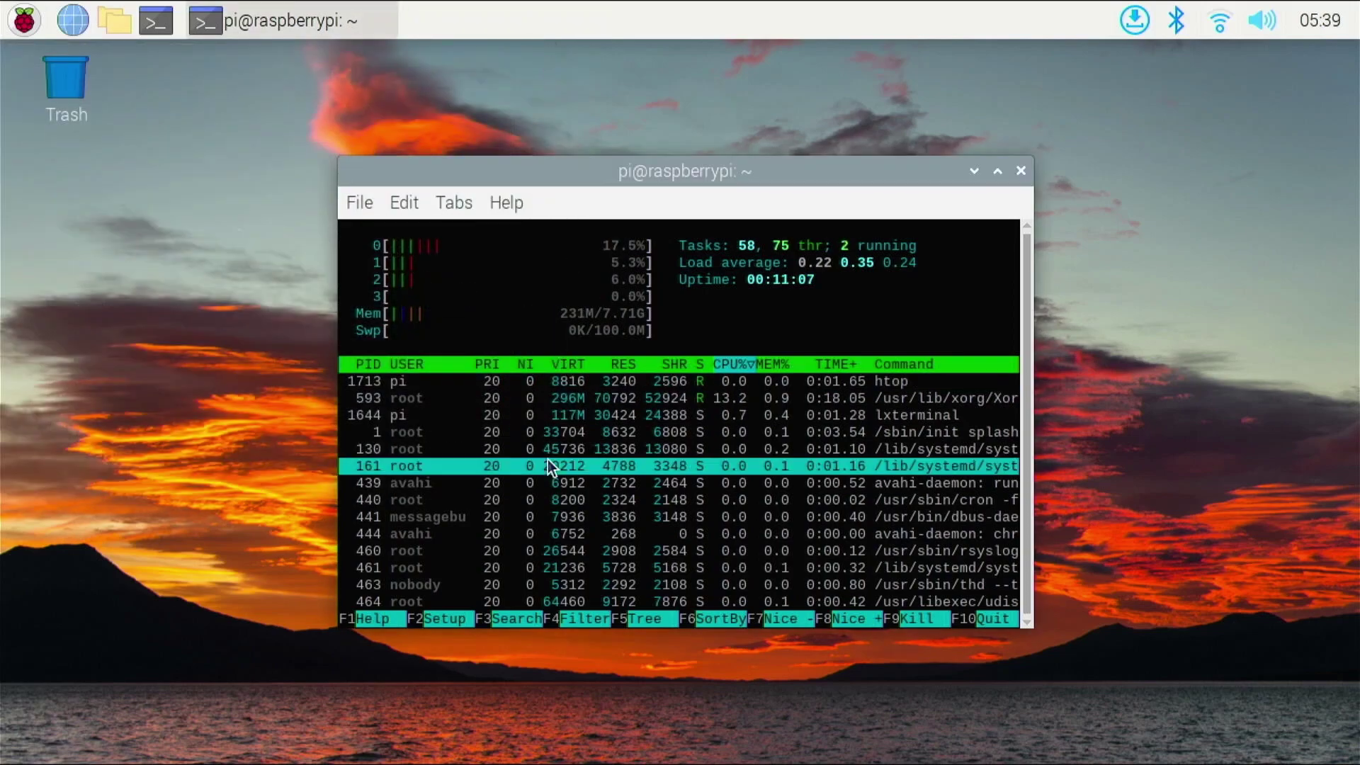
click(1020, 171)
Step: In a new terminal, cancel the mistyped 'neofetch\' and run neofetch correctly
click(156, 21)
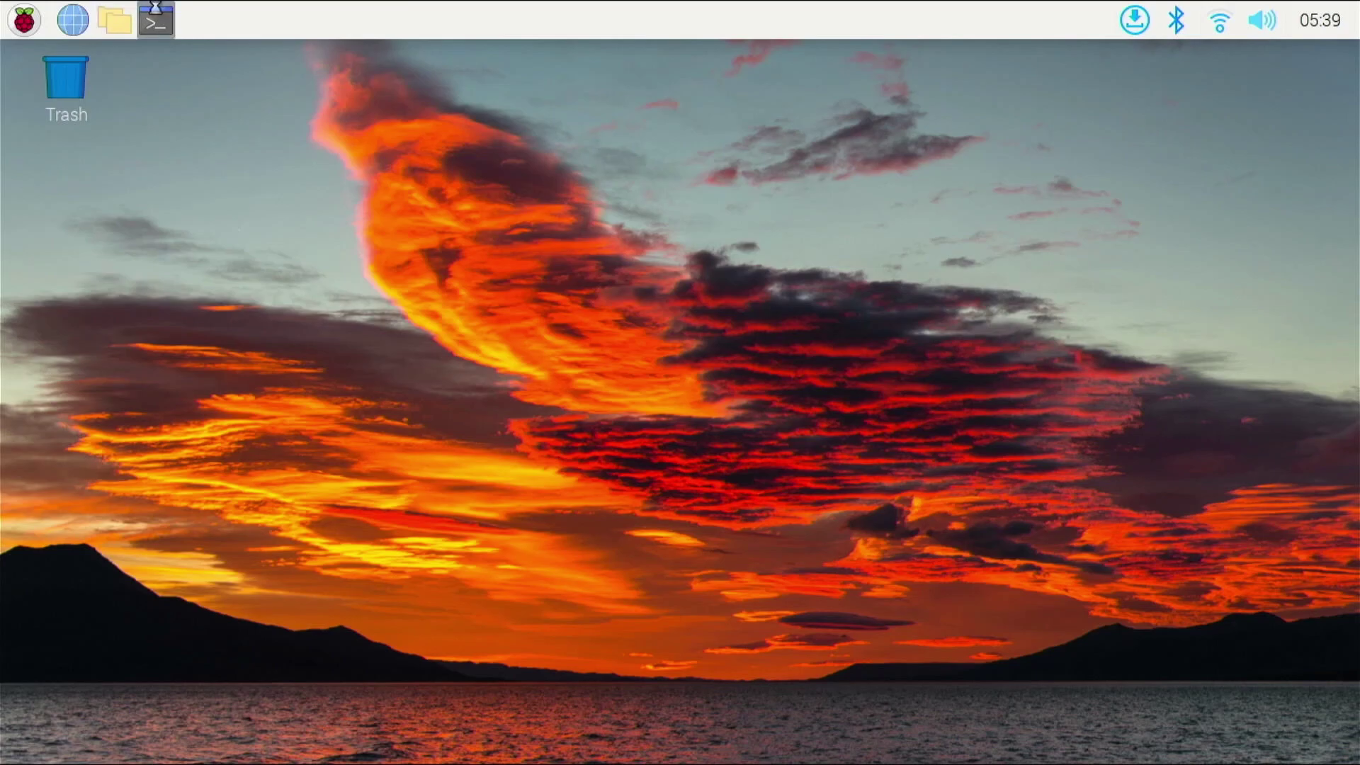
text(neofetch\)
key(Return)
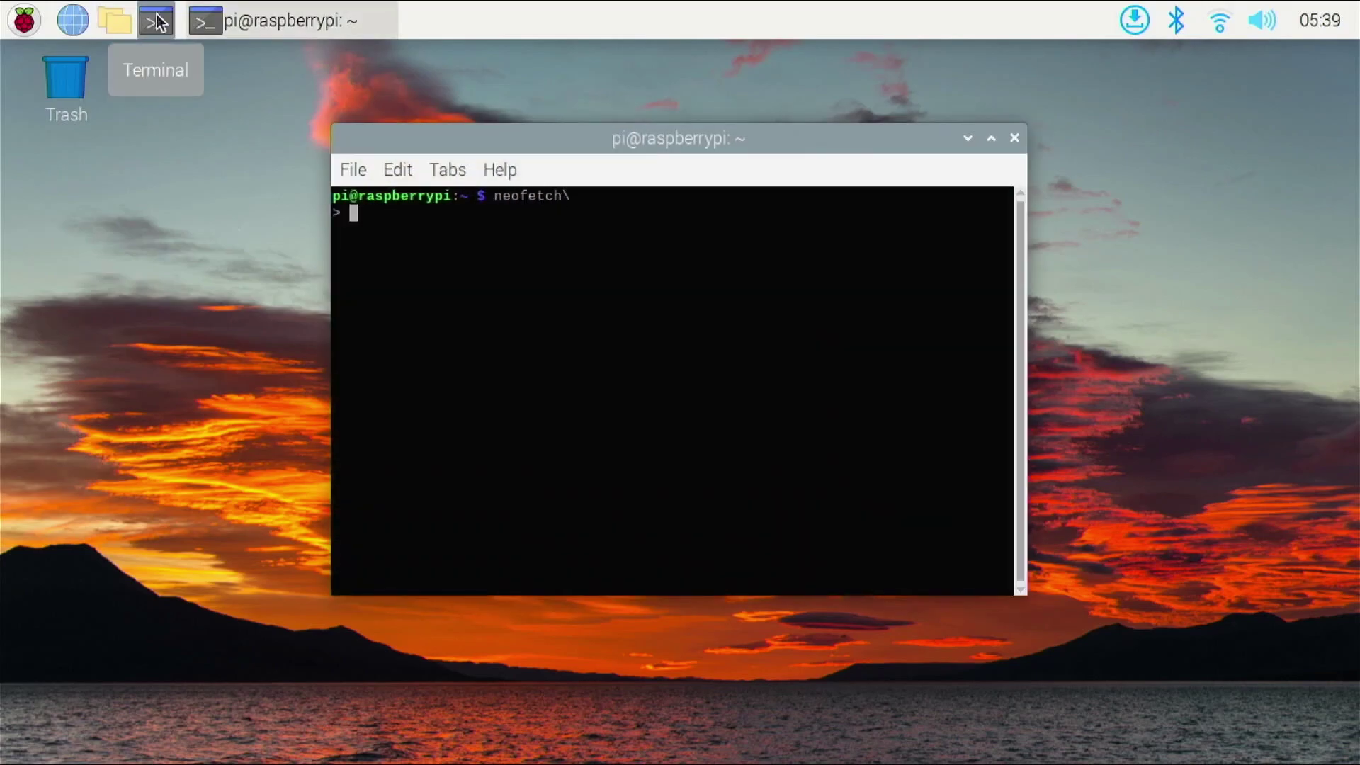
key(ctrl+c)
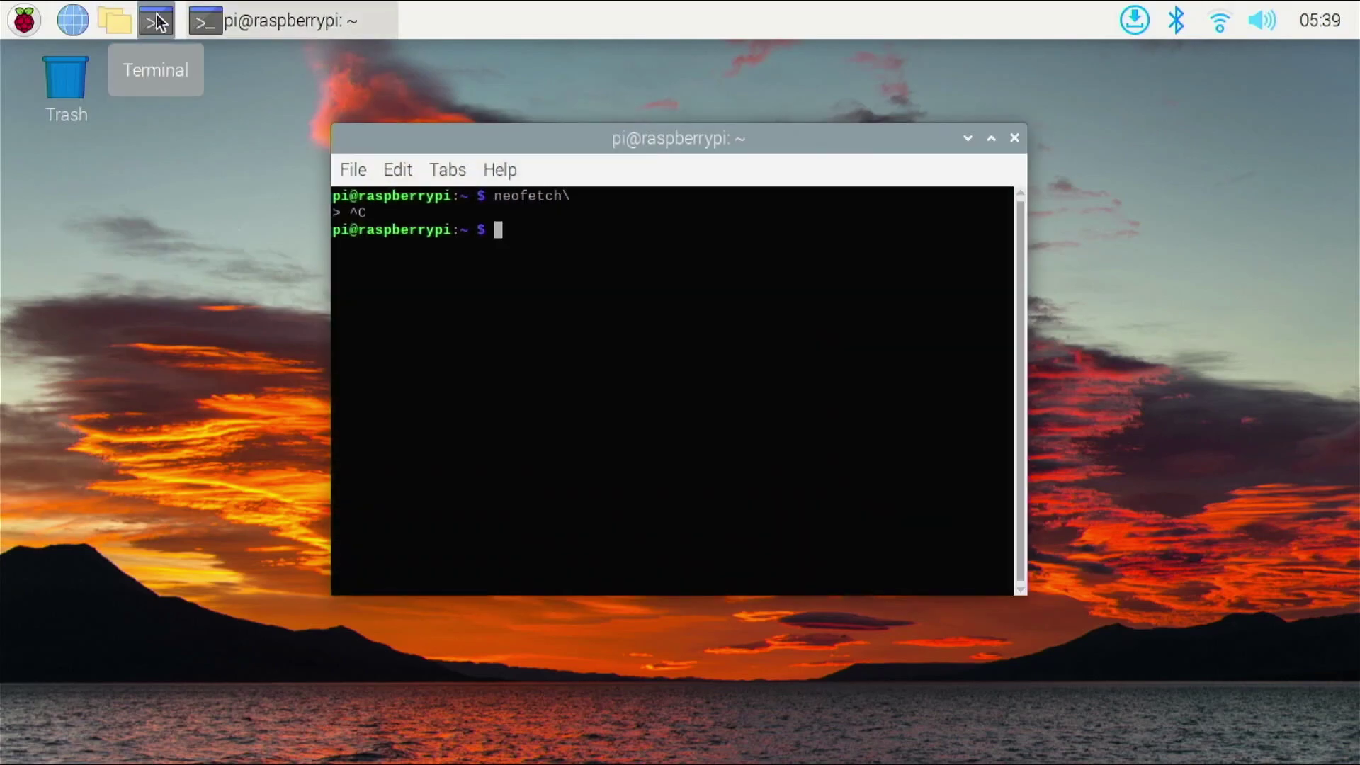
text(neofetch)
key(Return)
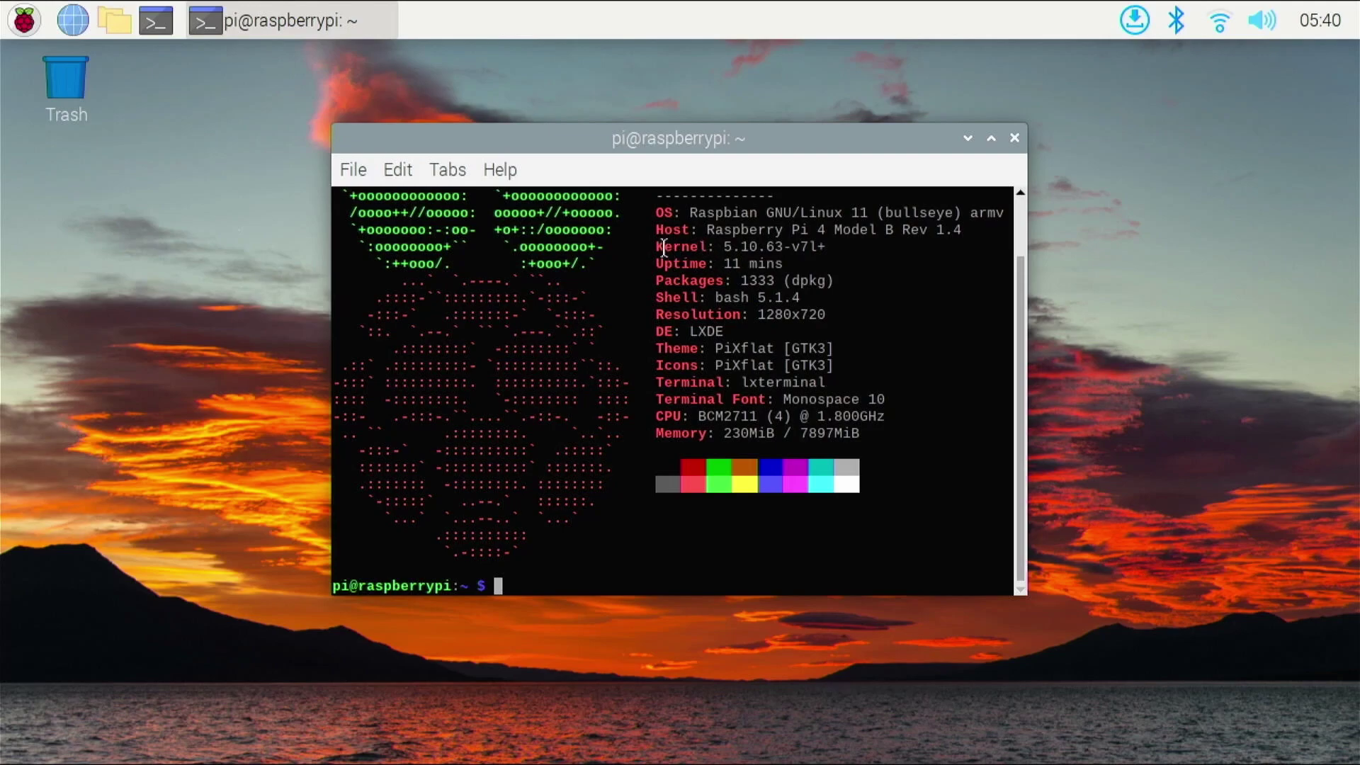
Step: Highlight the Kernel, Resolution, Theme and PiXflat Icons lines of the output, then close the terminal
drag(659, 247, 751, 244)
click(748, 240)
drag(656, 315, 755, 371)
click(740, 345)
double_click(755, 367)
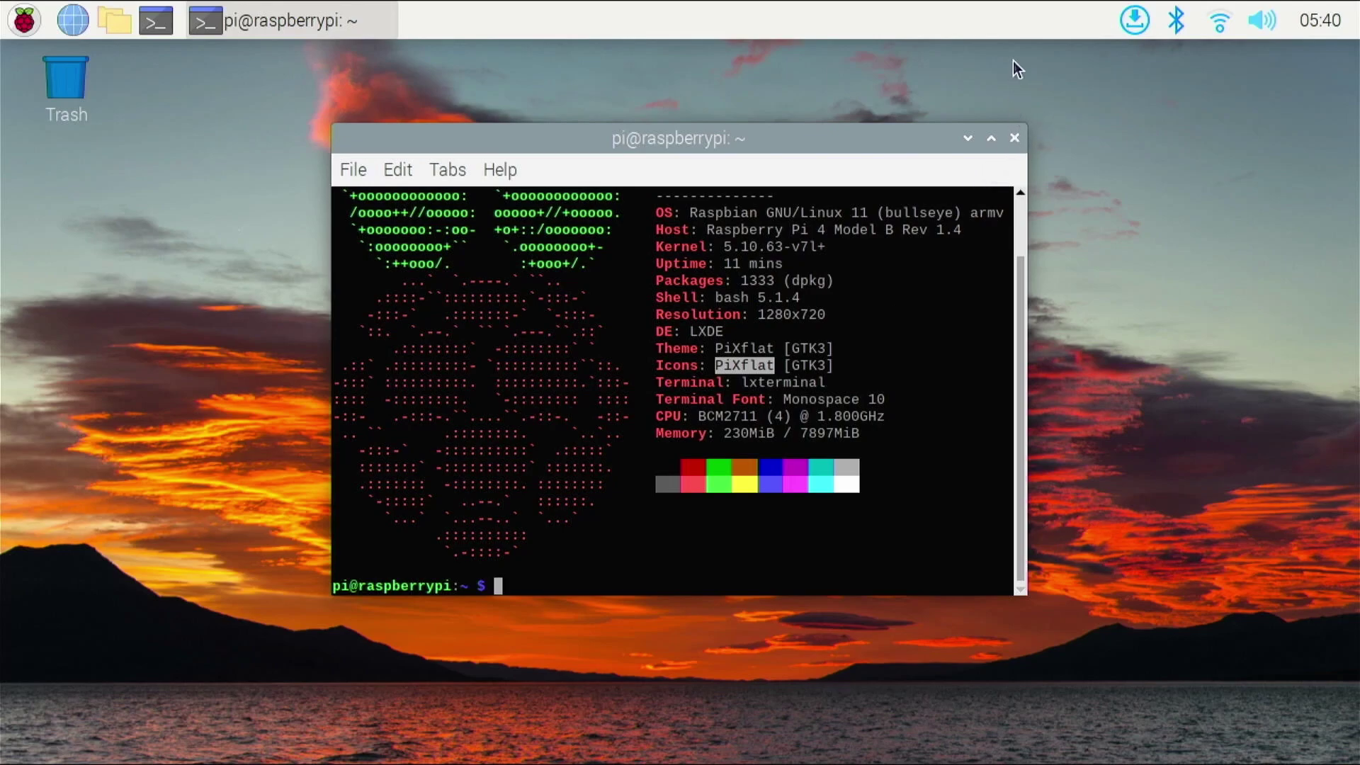
click(1013, 137)
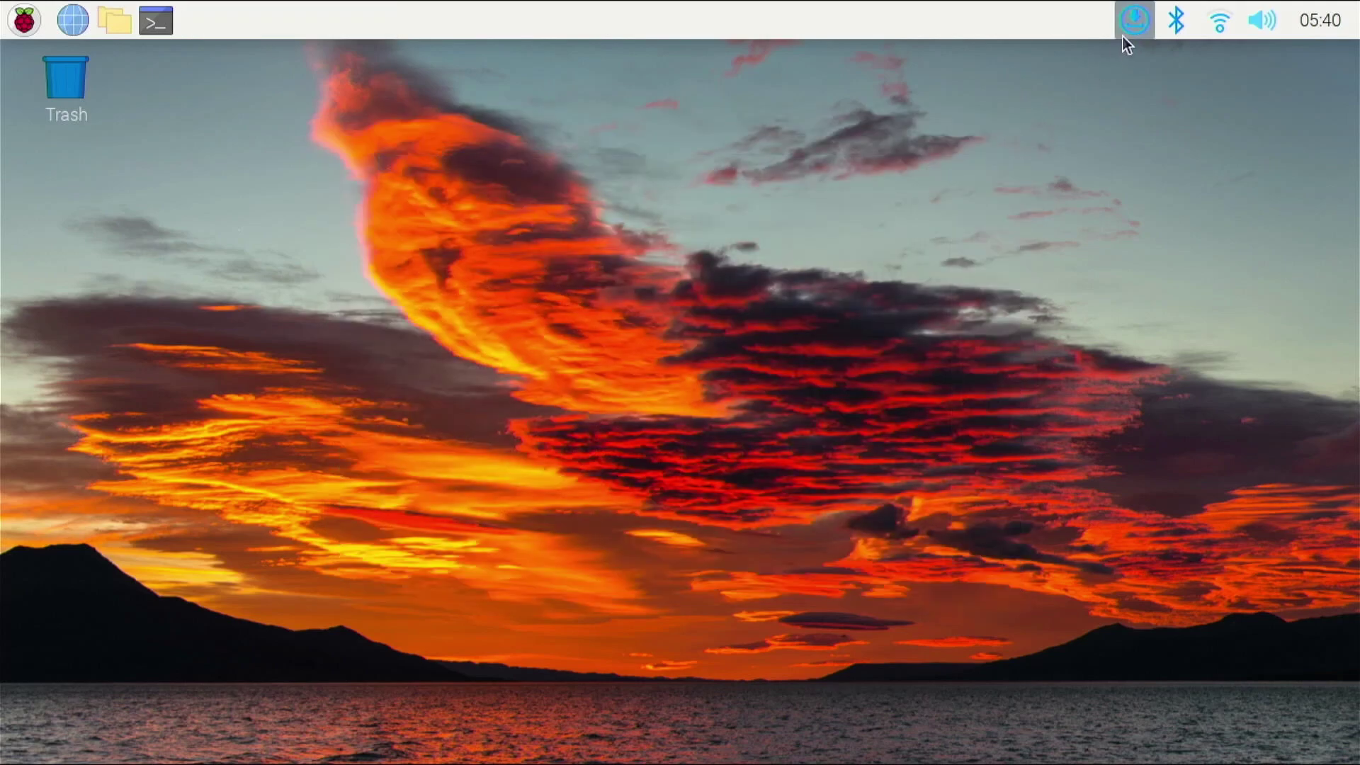
Step: Show available updates from the update notifier and scroll the list
click(1128, 23)
click(1138, 51)
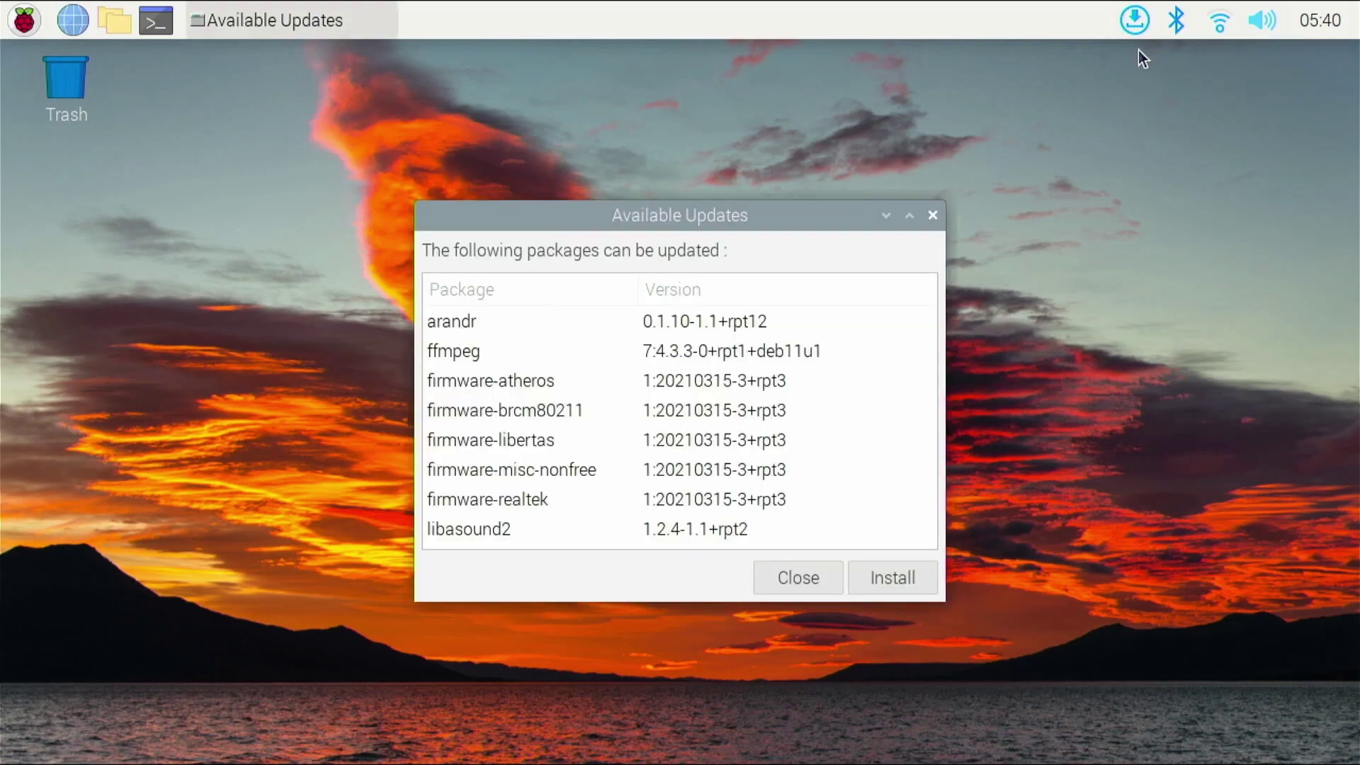
scroll(769, 440, down, 10)
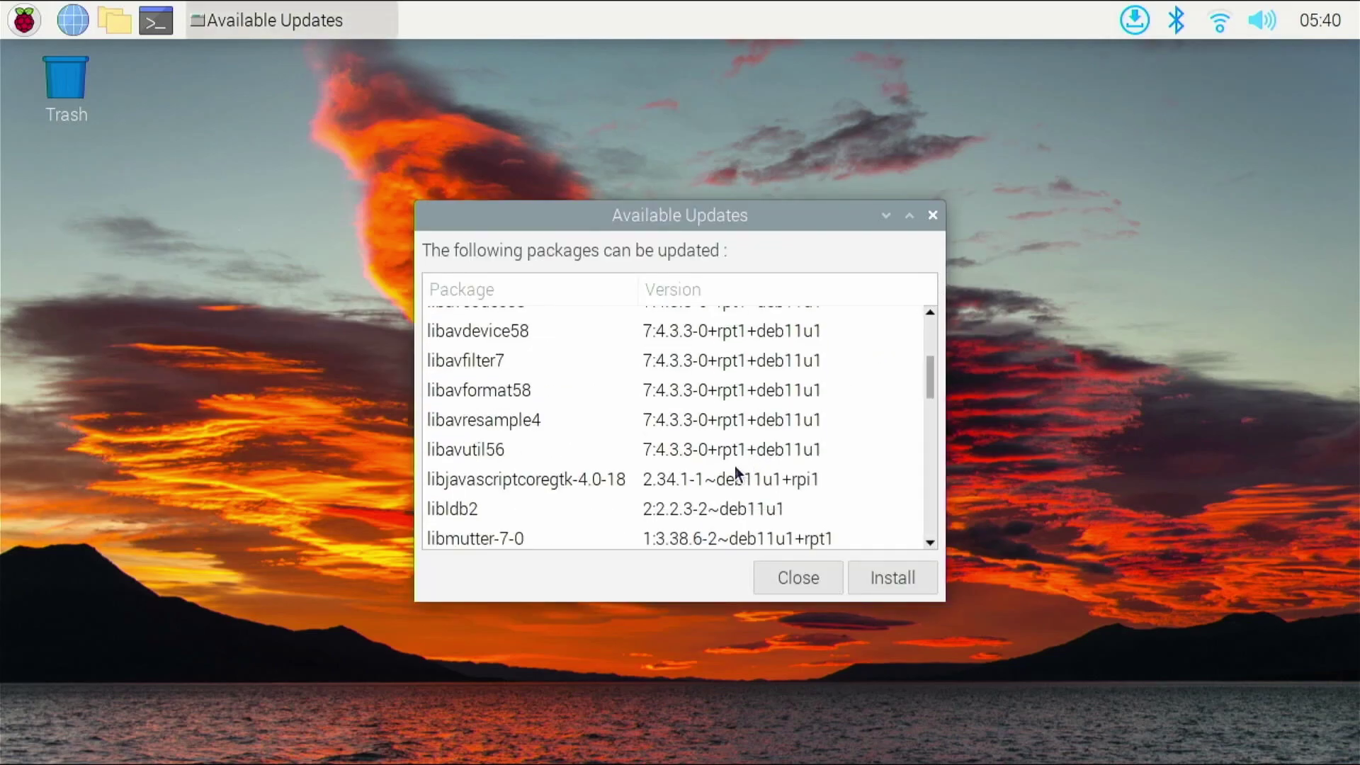
Step: Start typing 'sudo apt' in a new terminal, then close both terminal windows
click(152, 15)
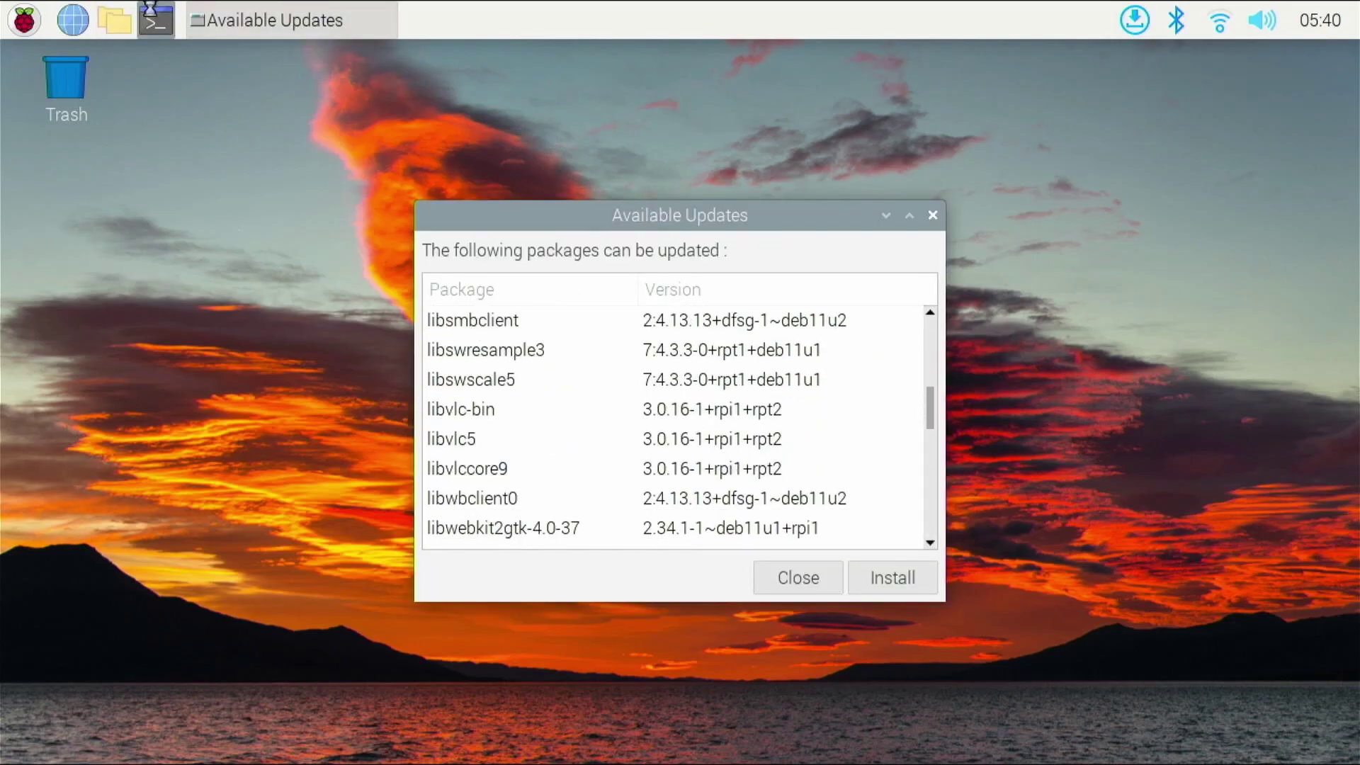
text(sudo apt)
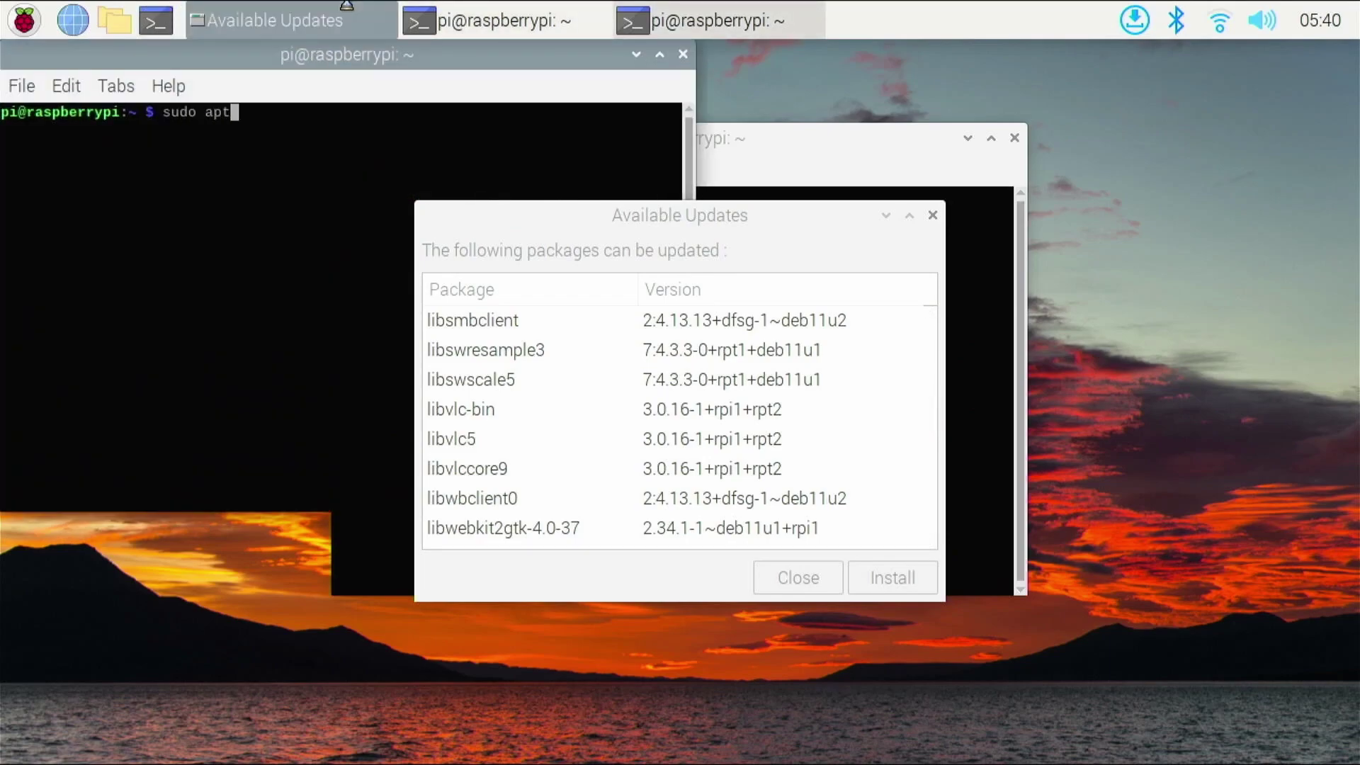
click(681, 55)
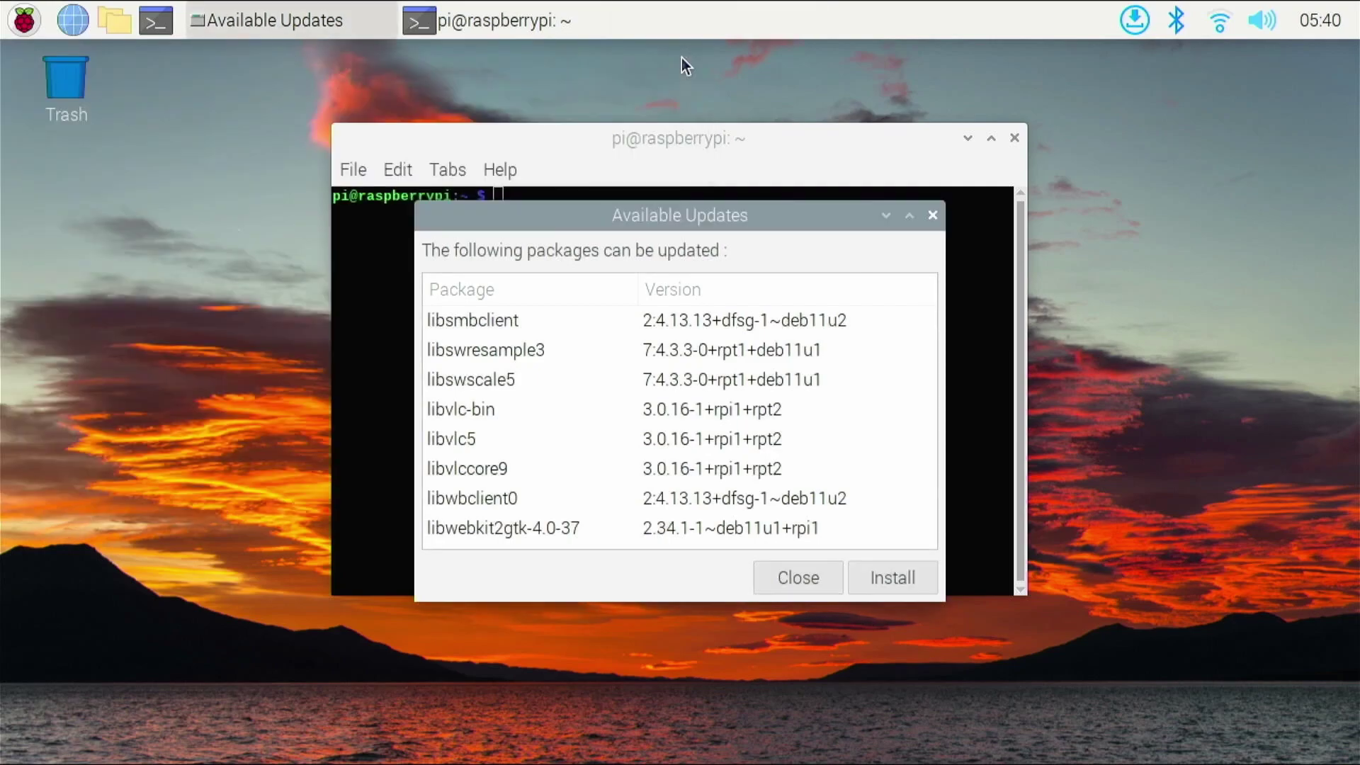
click(1008, 141)
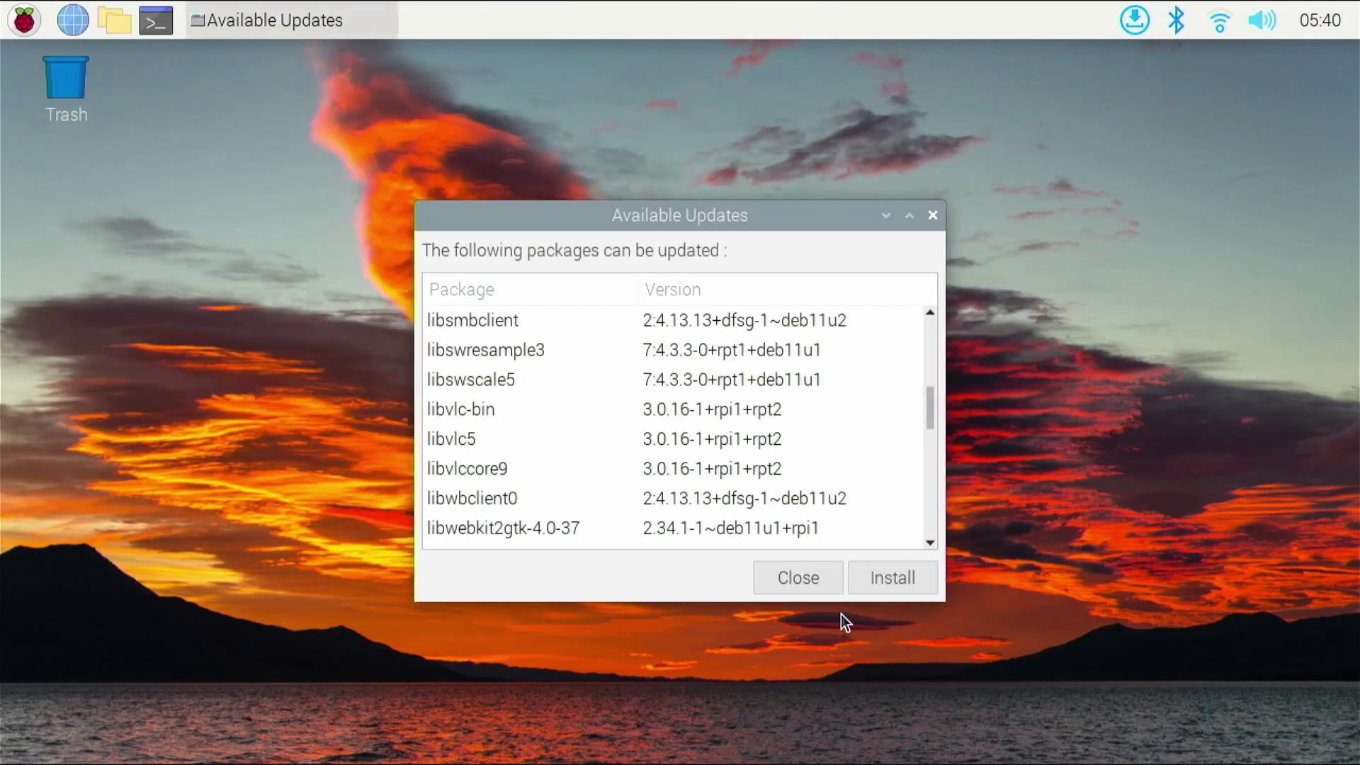
Step: Scroll to the end of the Available Updates list and install all updates
scroll(857, 408, down, 10)
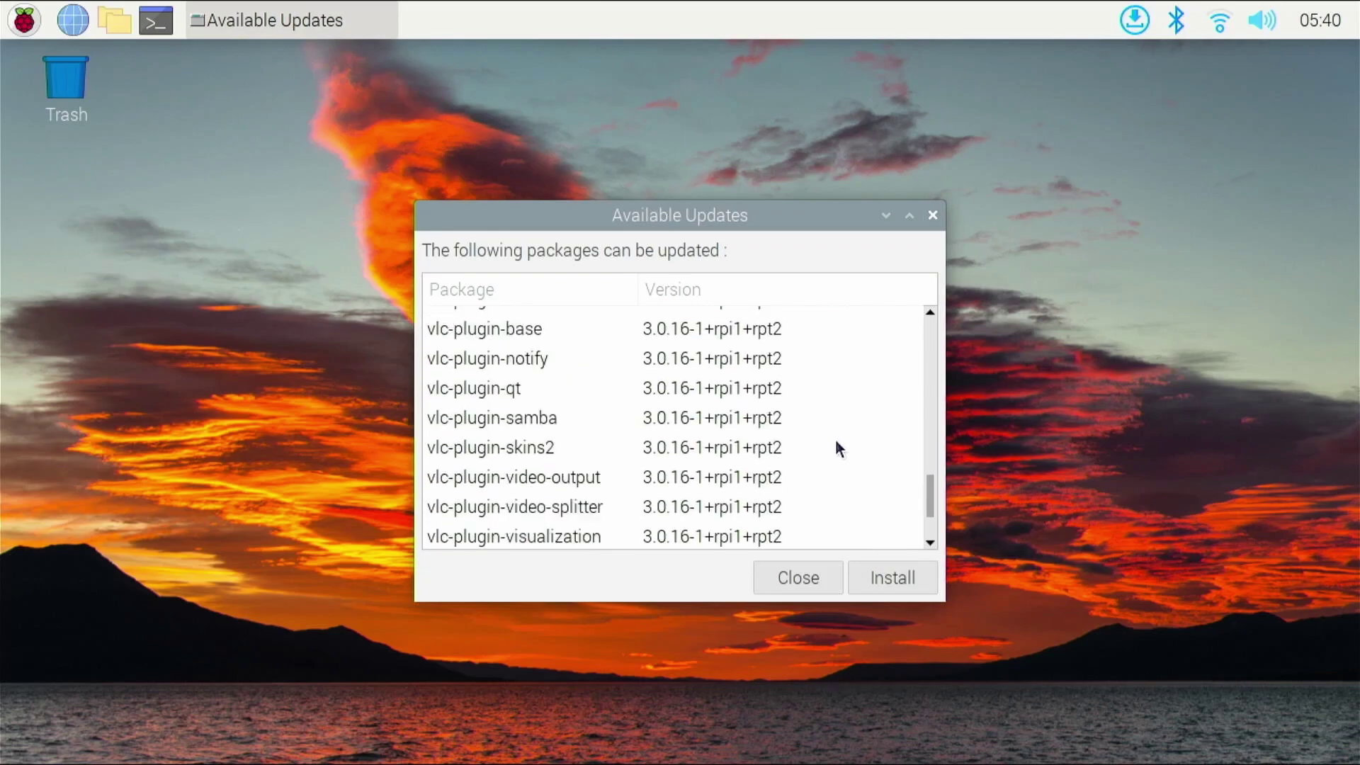
scroll(835, 439, down, 2)
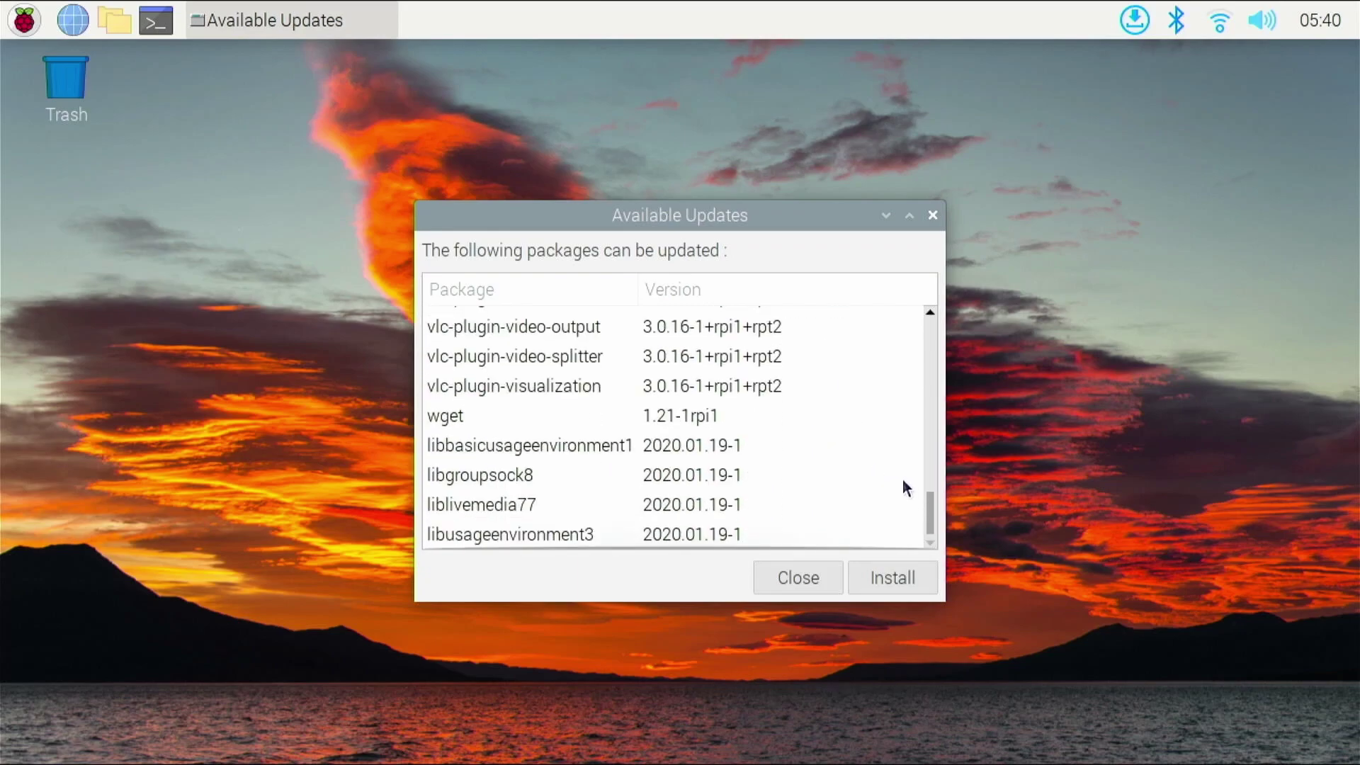
click(897, 578)
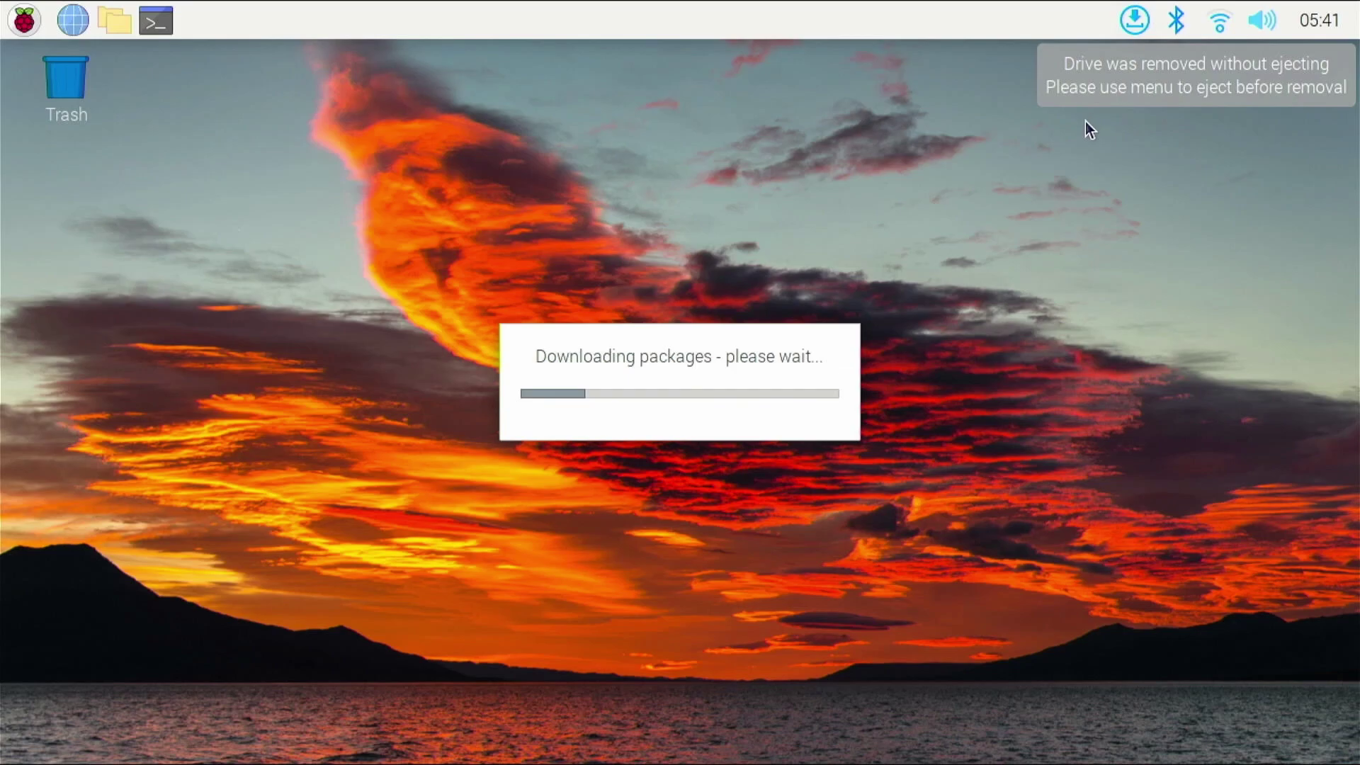
Step: Dismiss the drive-removed notification and launch a new terminal while packages download
click(1127, 57)
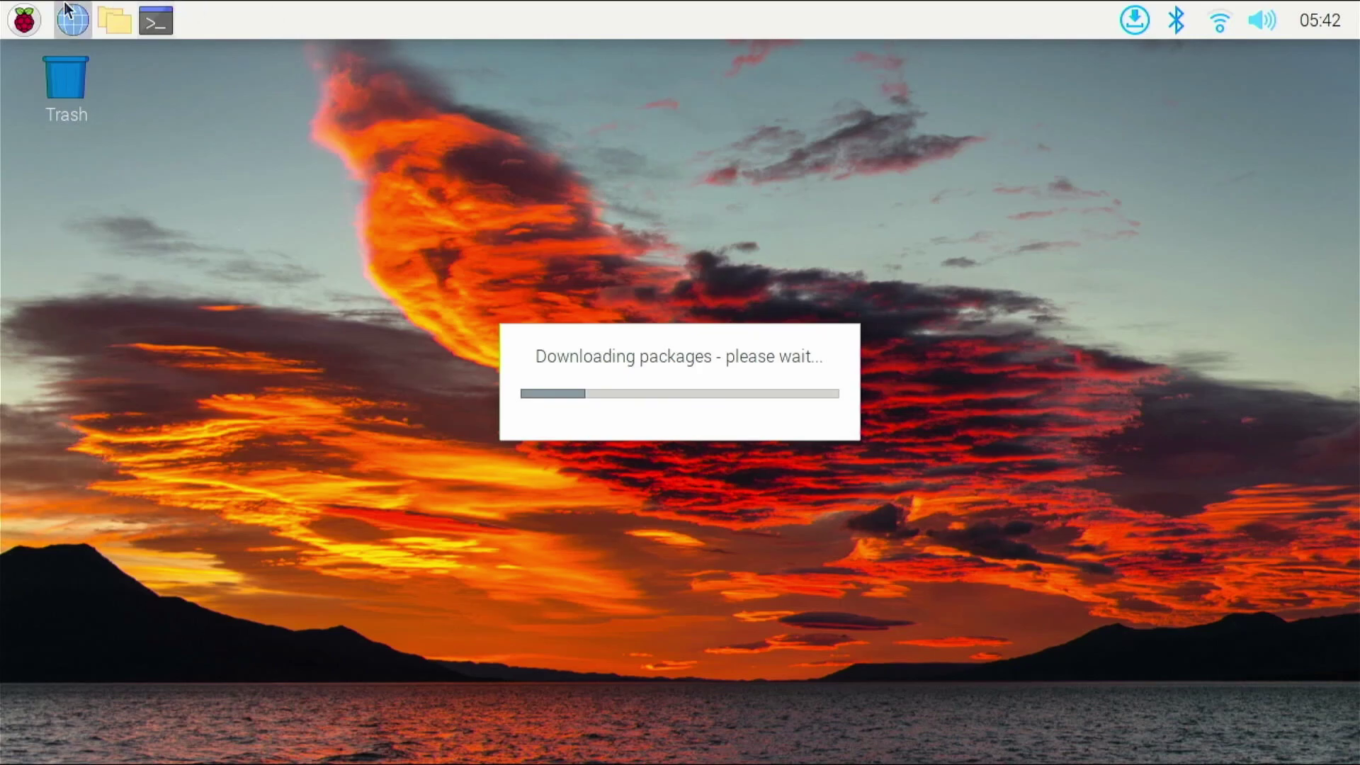
click(156, 20)
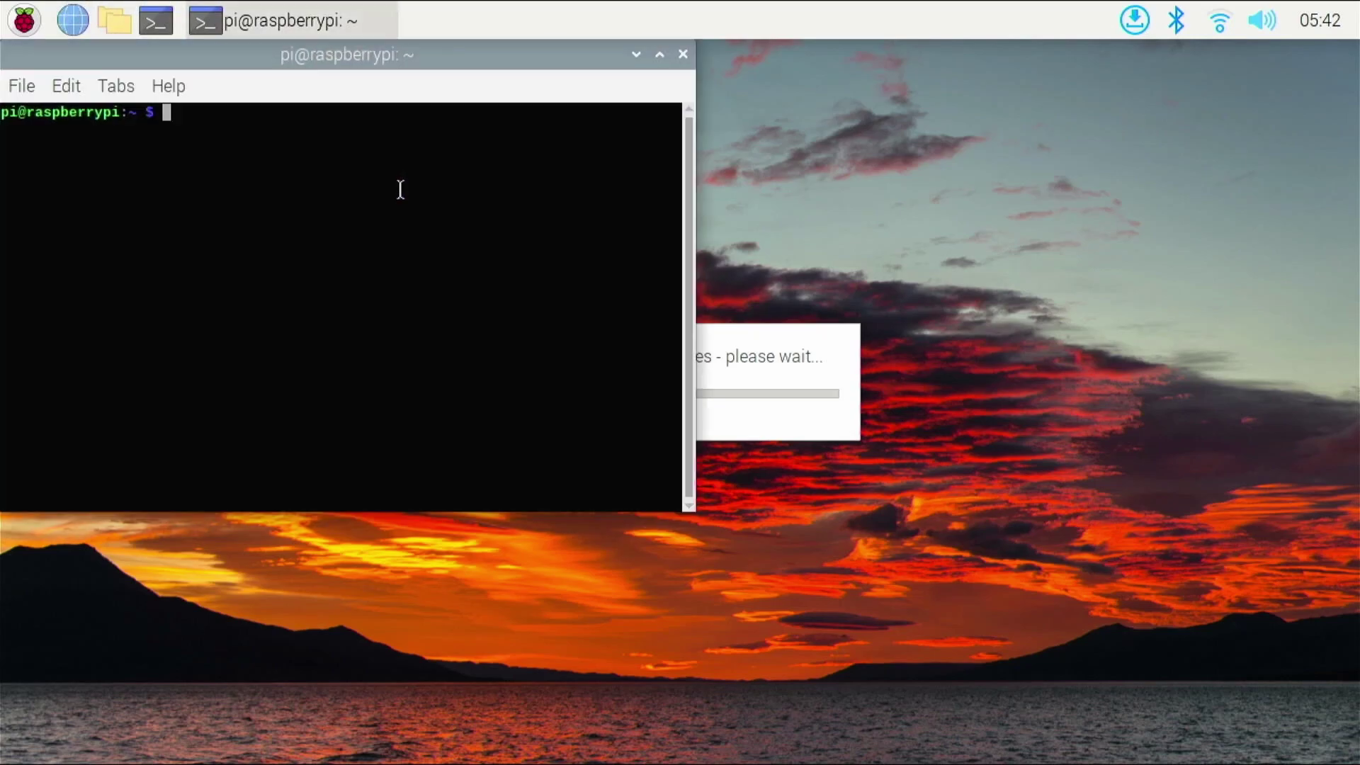
Step: Drag the terminal toward the screen centre, close it, and open the raspberry applications menu
drag(376, 57, 540, 177)
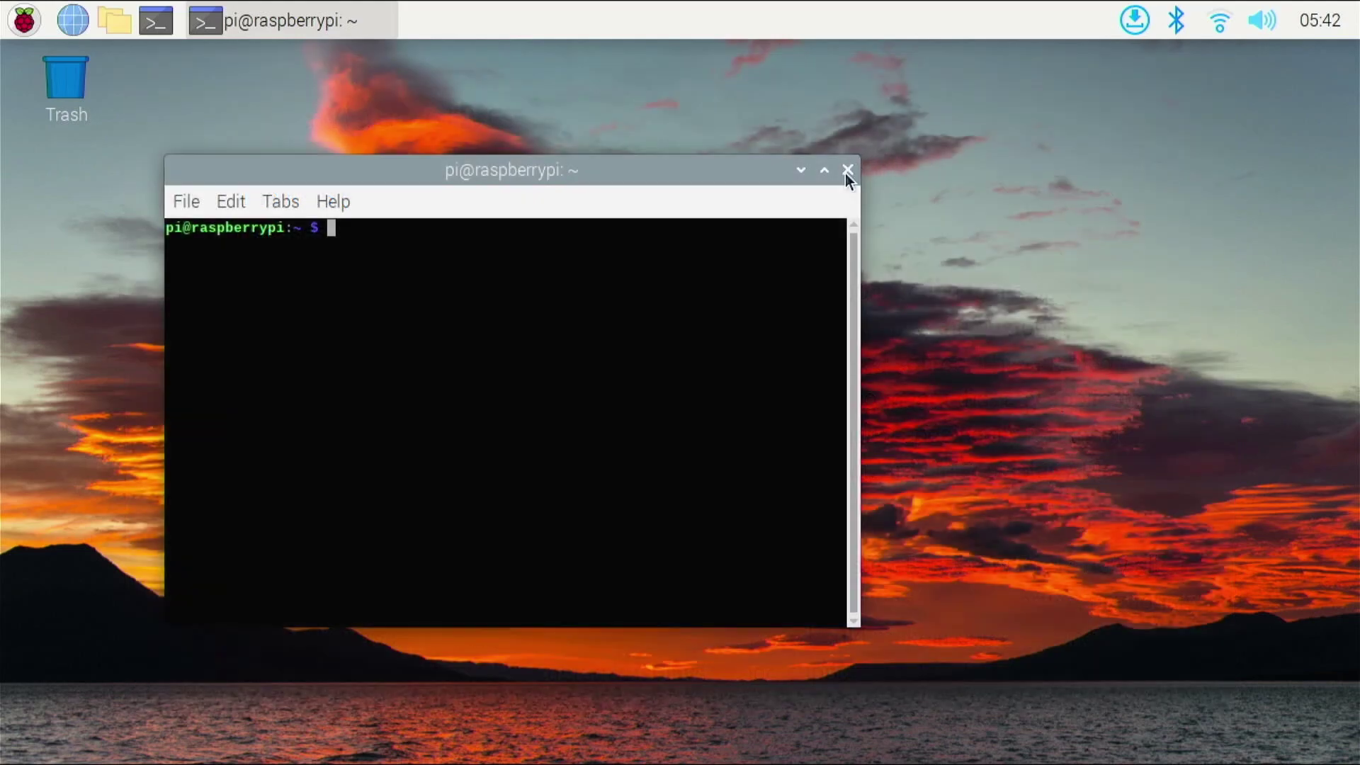
click(846, 171)
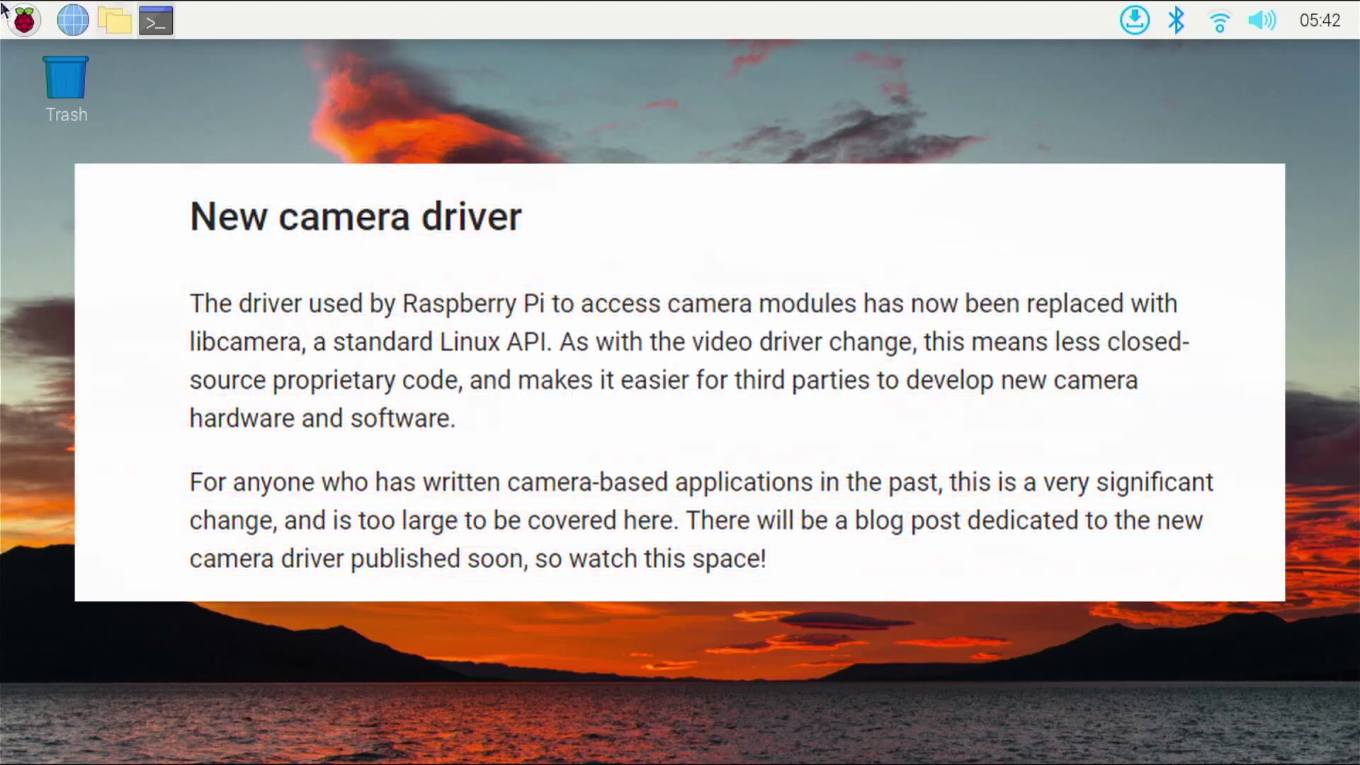
click(5, 9)
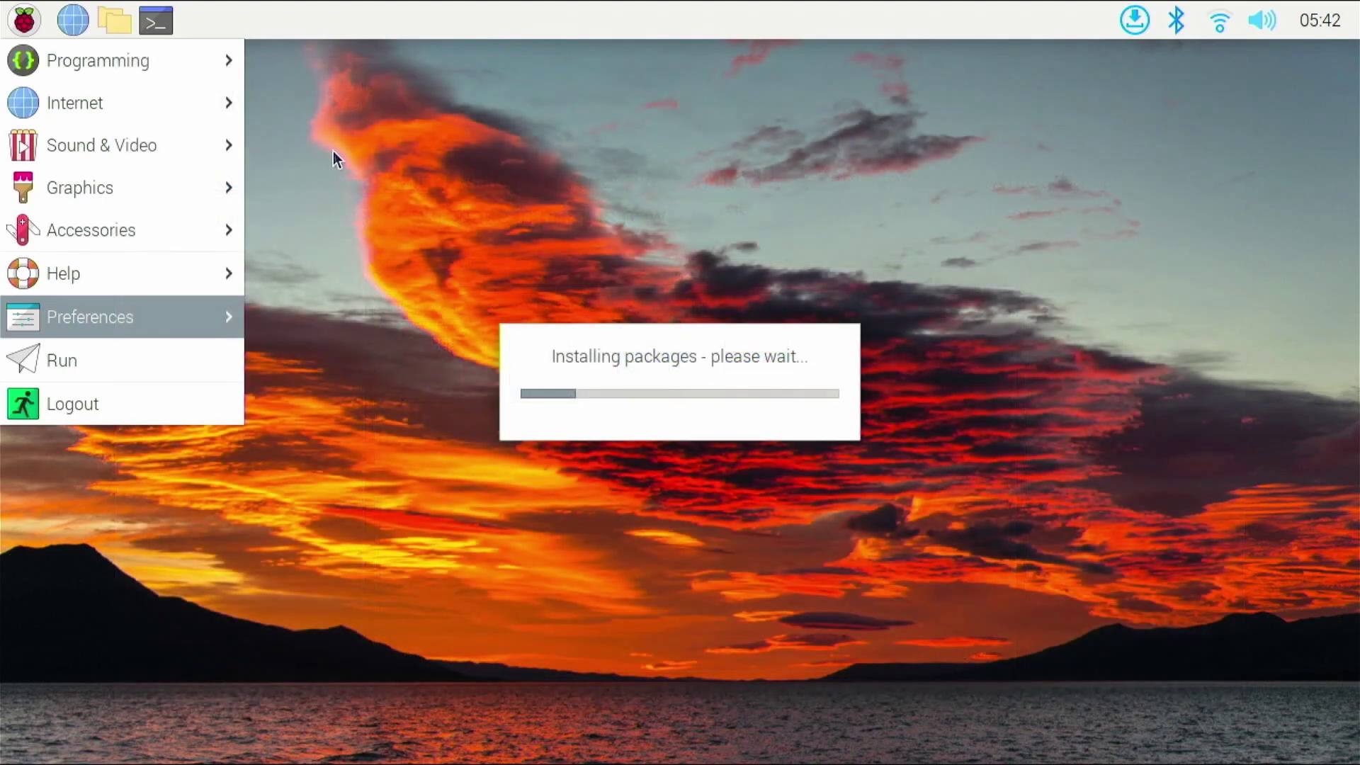
Step: Launch Bookshelf from the main menu's Help submenu
click(378, 122)
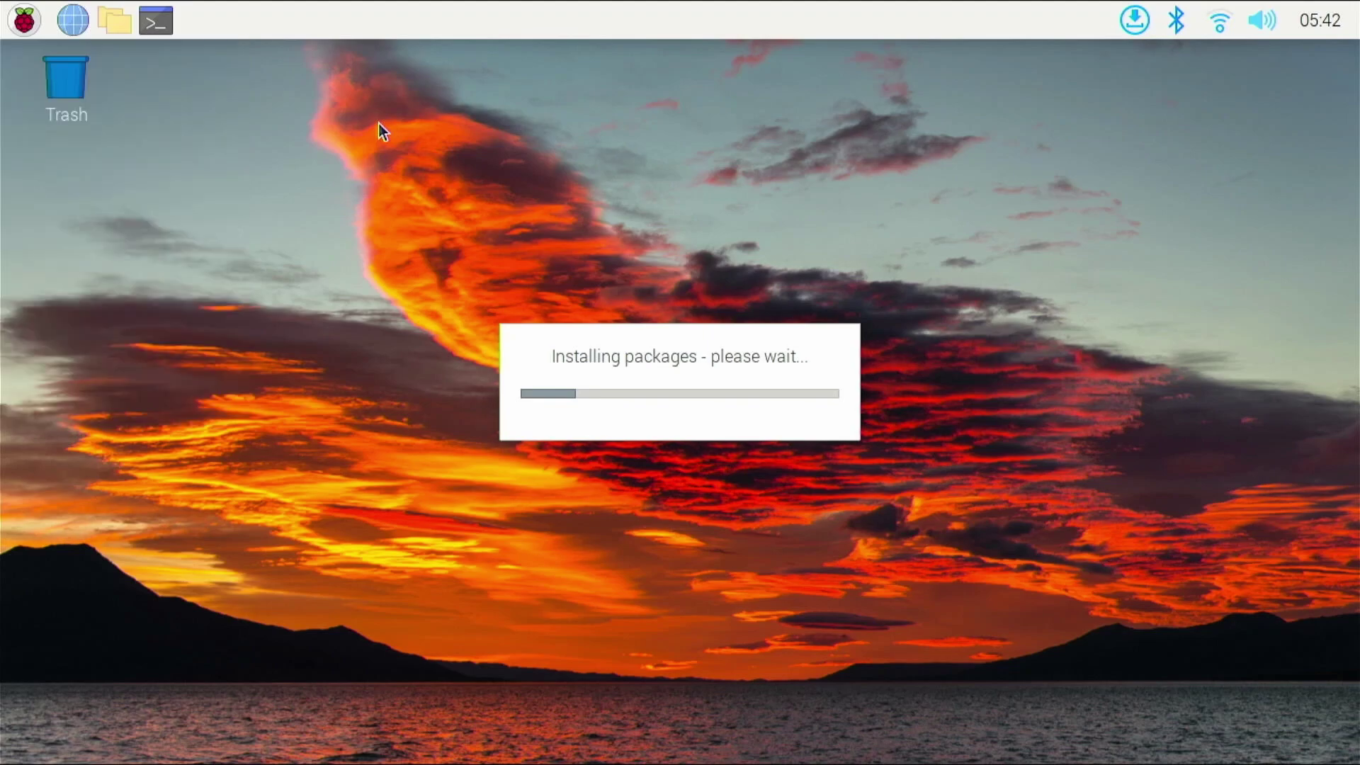
click(24, 20)
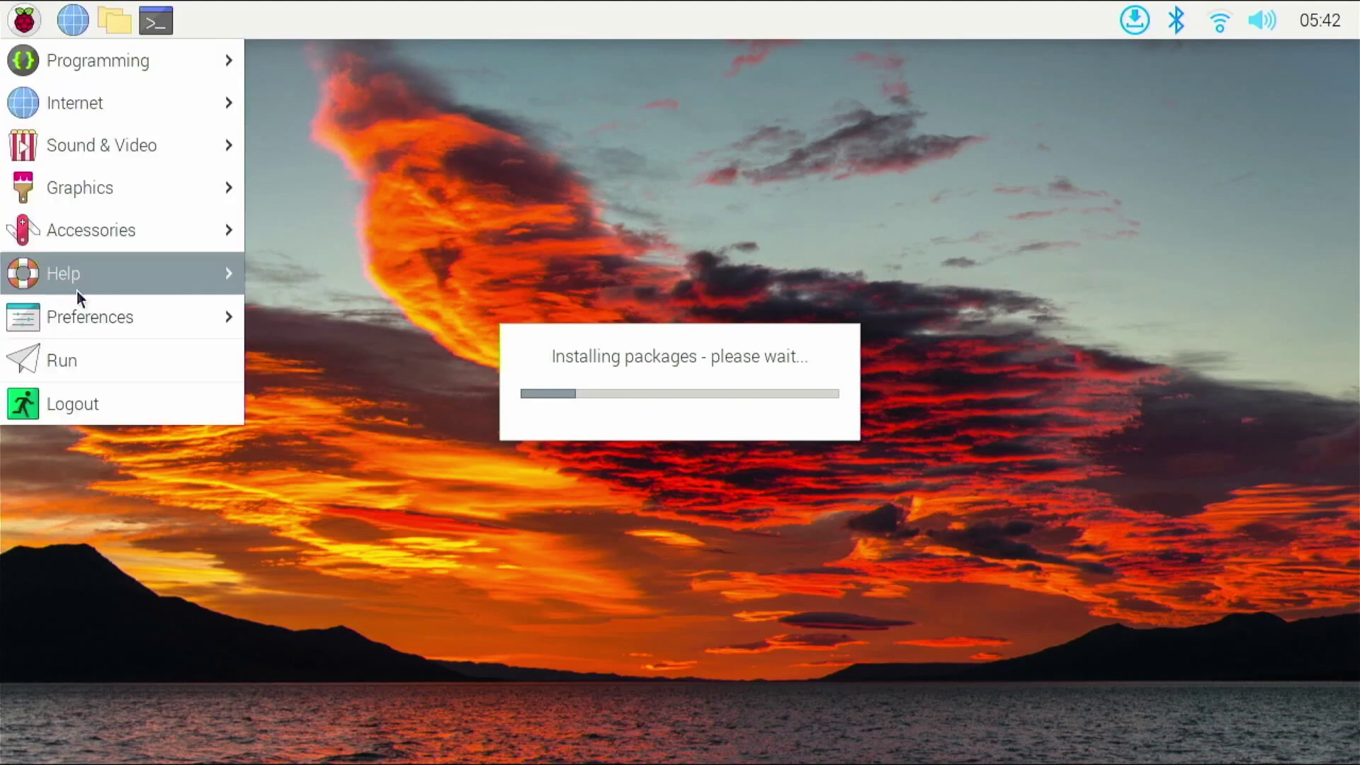
mouse_move(81, 311)
mouse_move(121, 225)
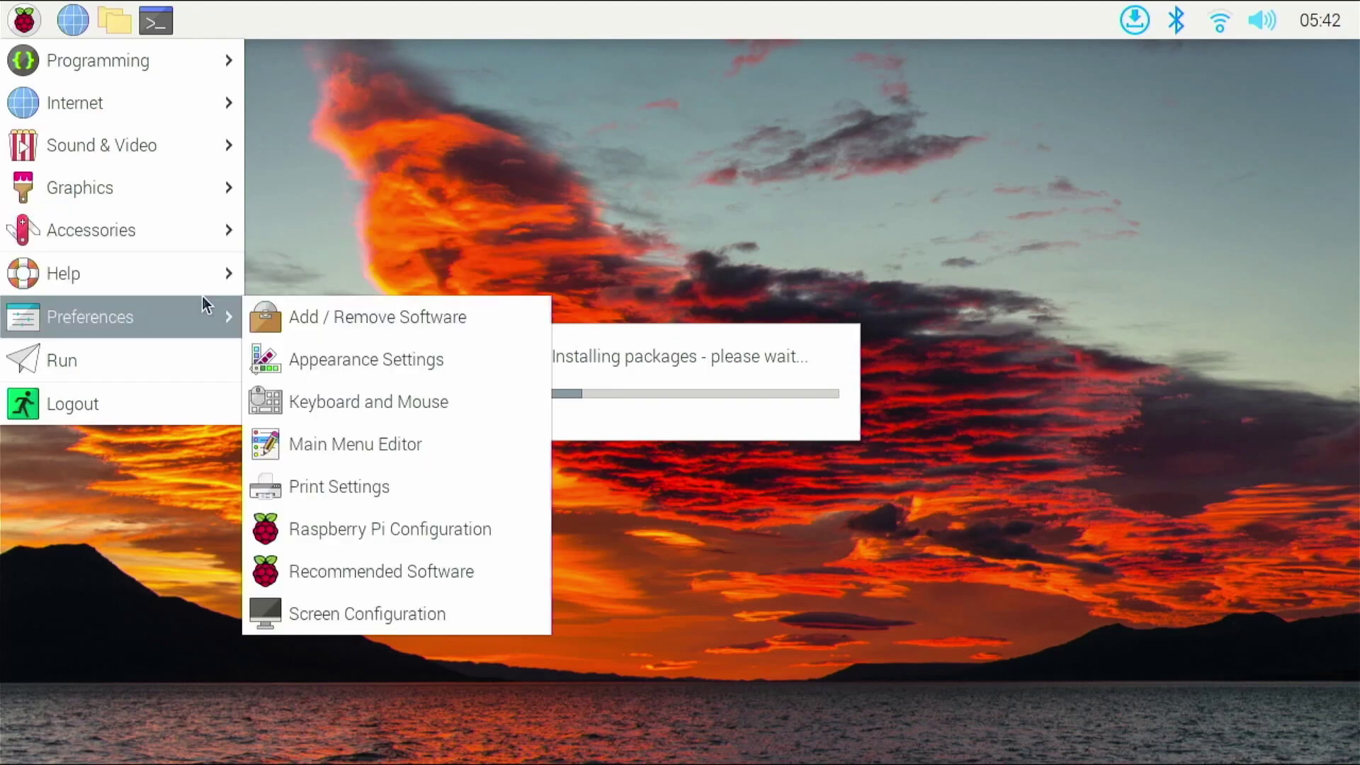
mouse_move(191, 263)
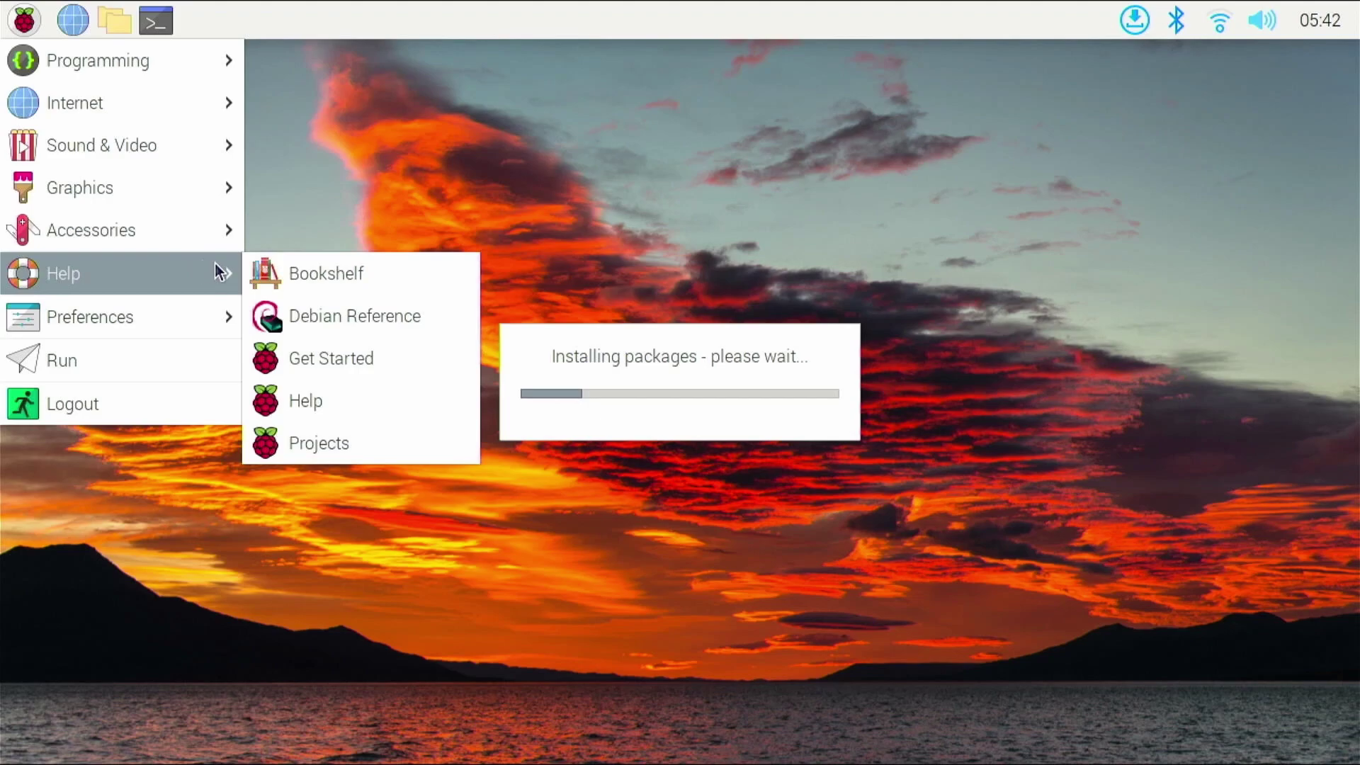
click(278, 276)
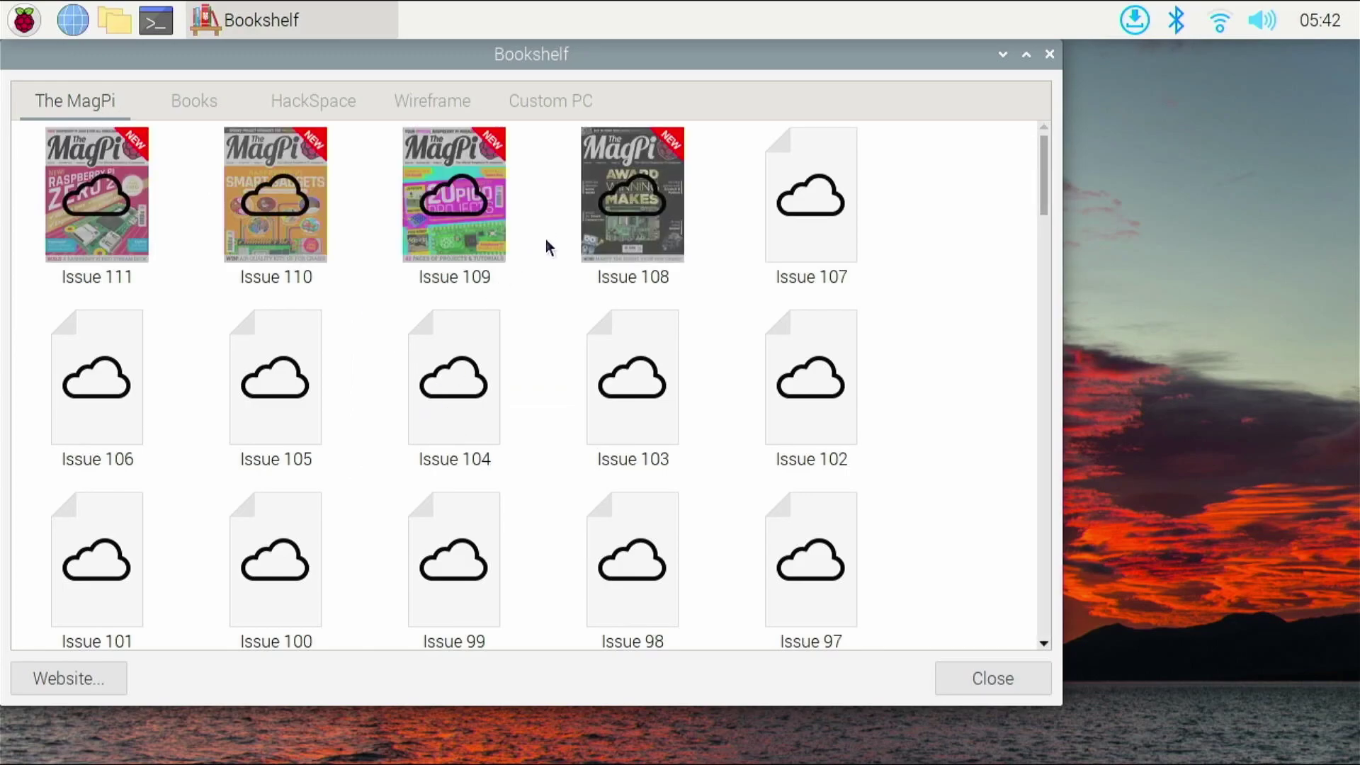
Step: Scroll through the MagPi issues, close Bookshelf, and start the Chromium web browser
scroll(769, 278, down, 5)
scroll(769, 278, up, 5)
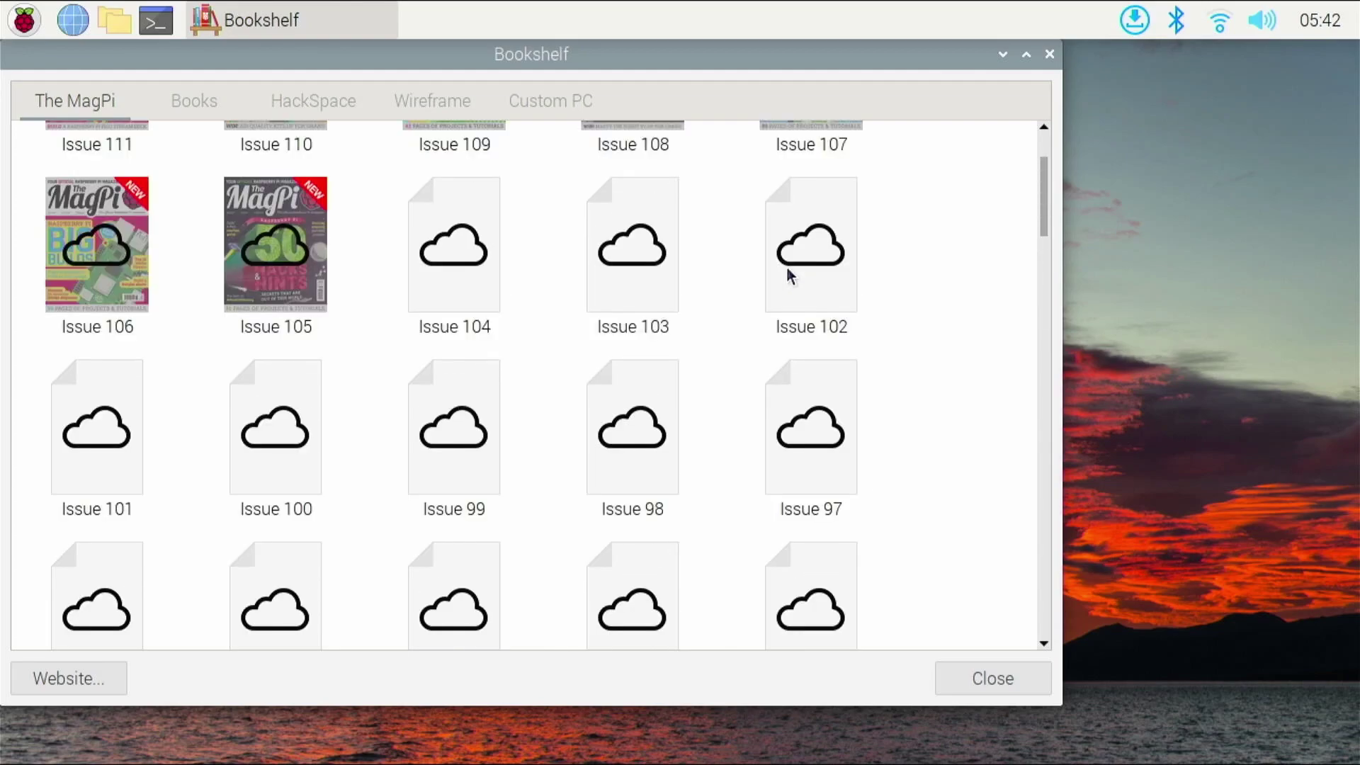
click(969, 676)
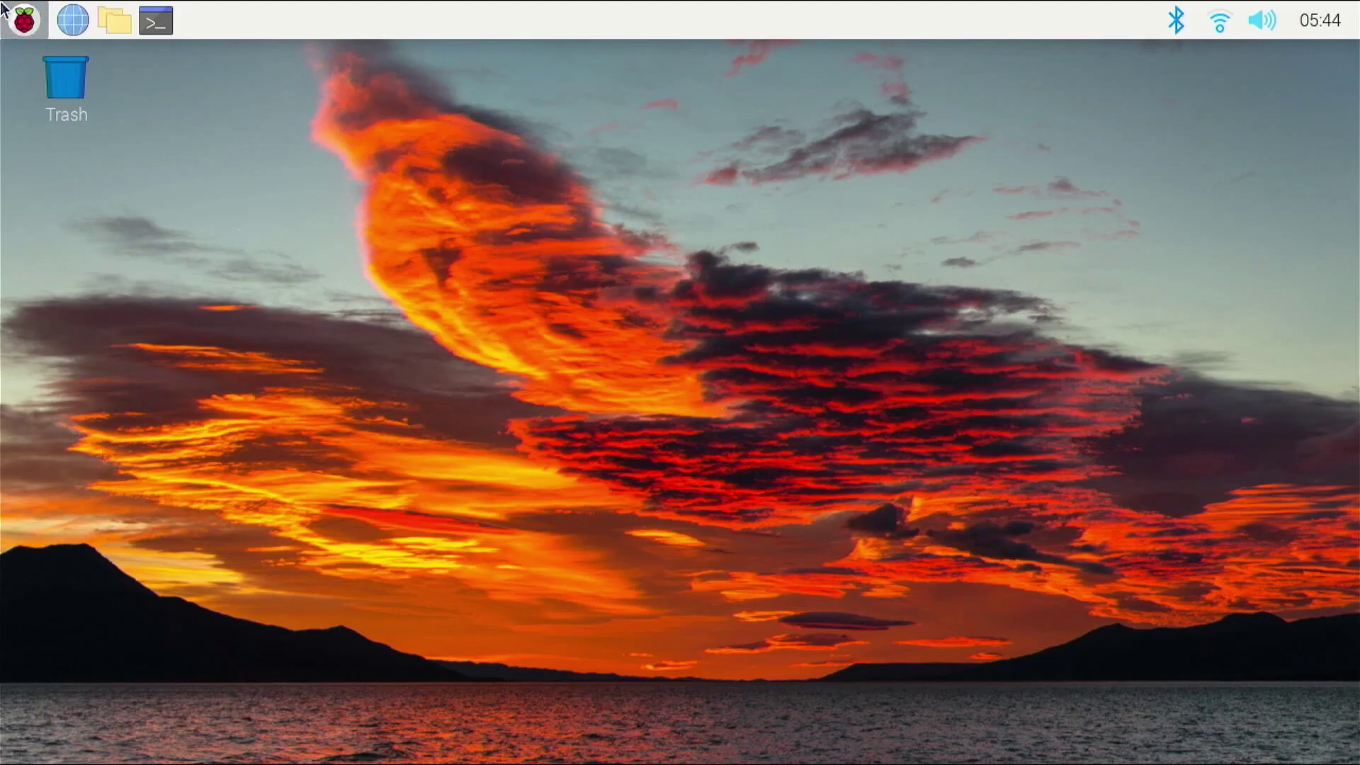
click(75, 16)
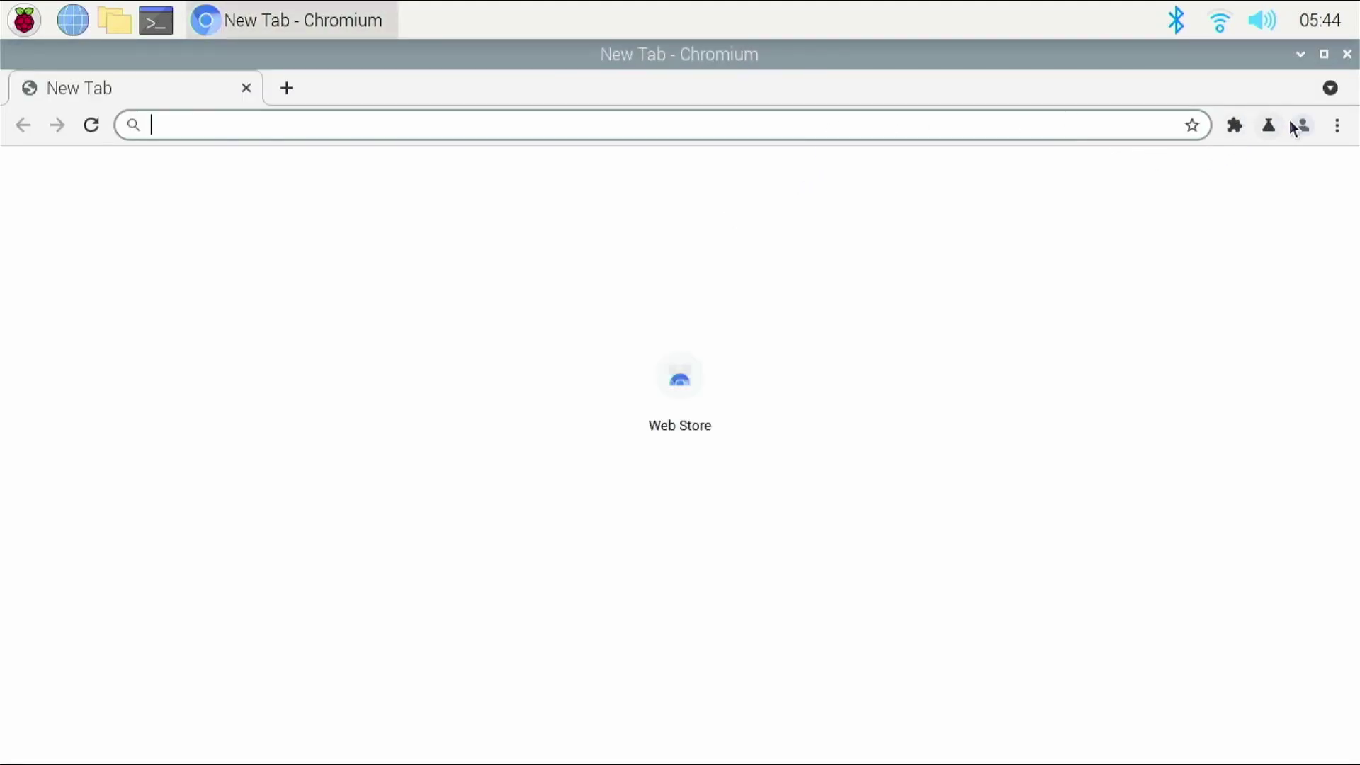
Step: Show Chromium's About page with version 92.0.4515.98 via the menu's Settings
click(1337, 125)
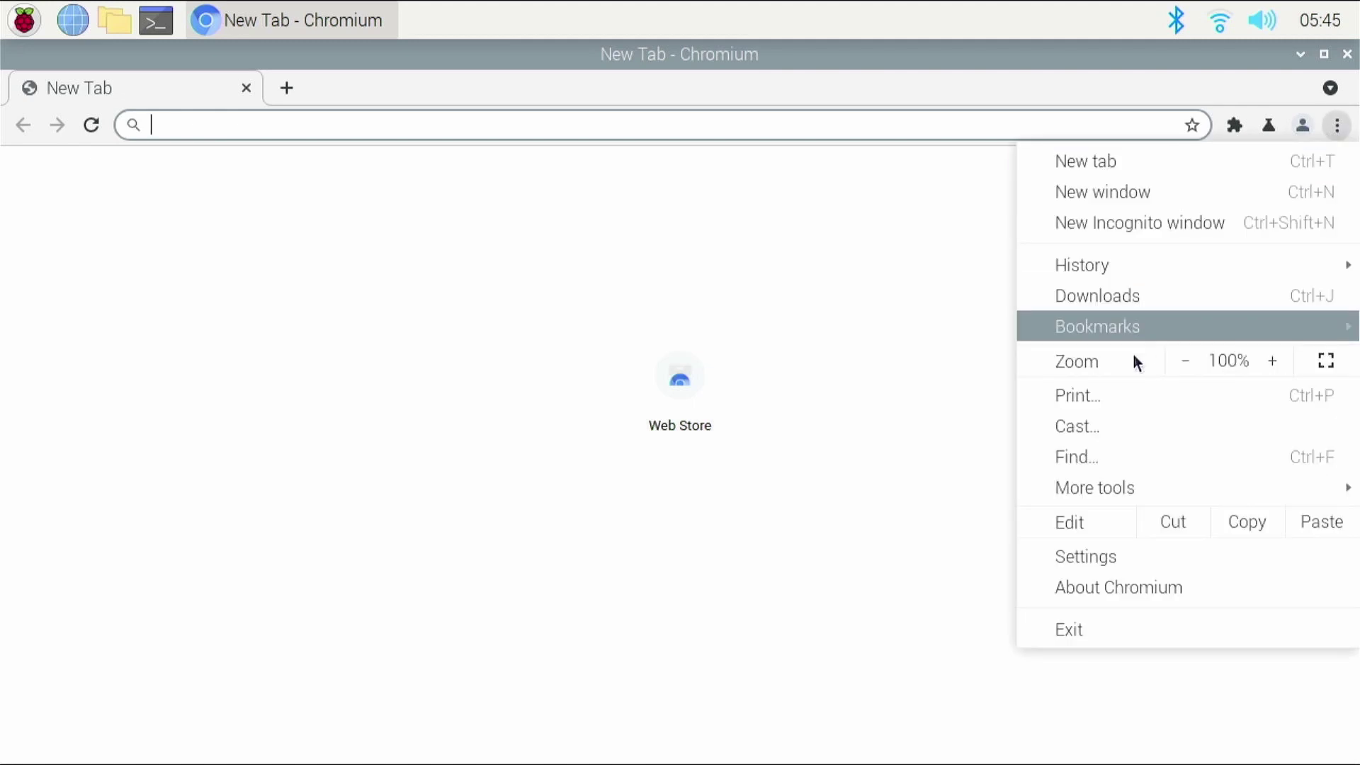
click(1110, 560)
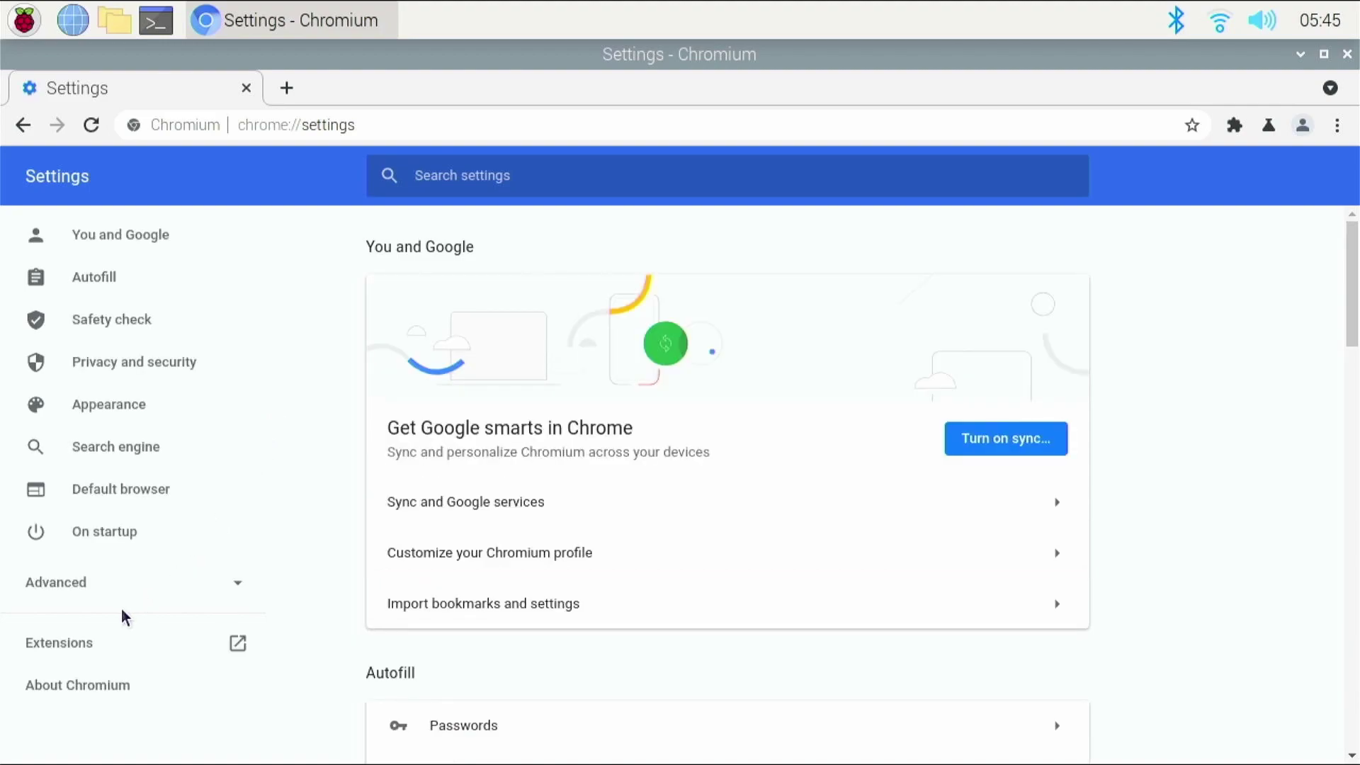
click(103, 687)
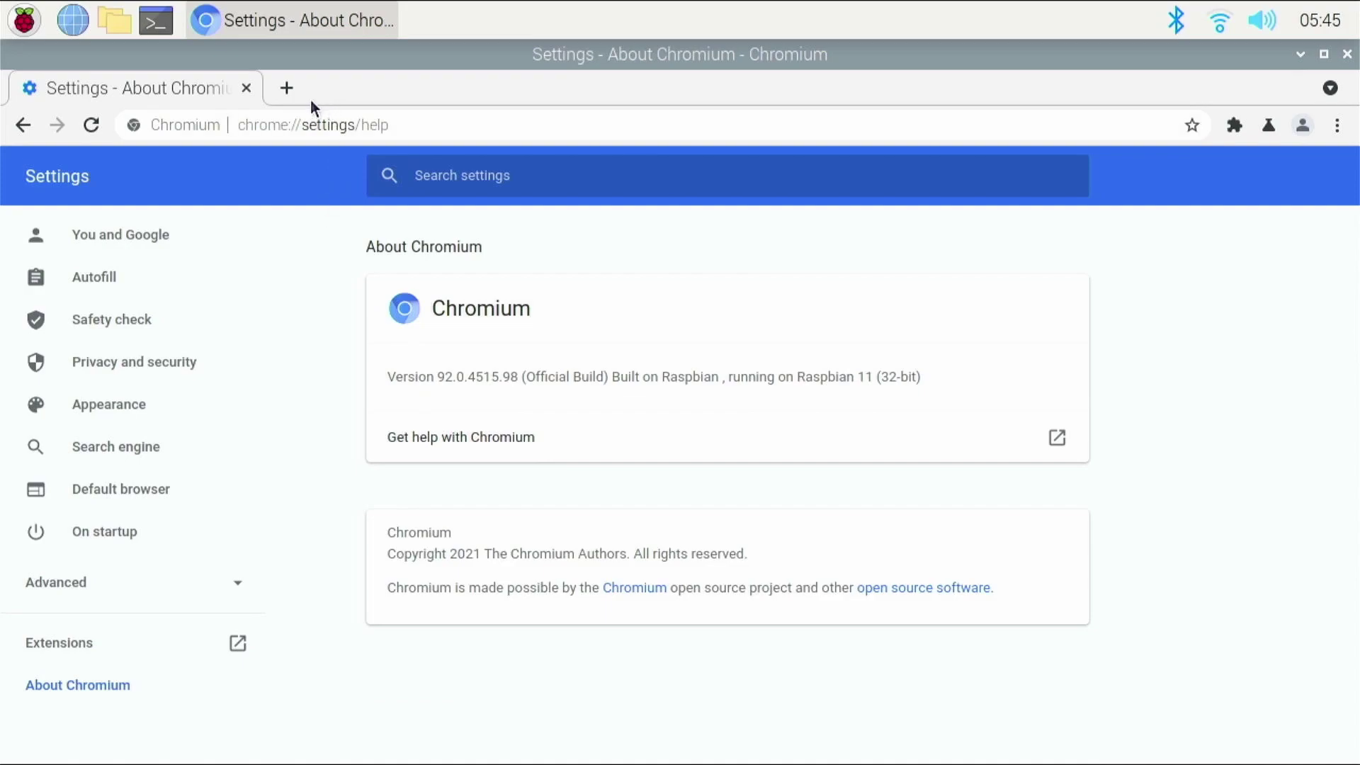
Step: Search 'latest build of chromium' in a new tab, then close that results tab
click(286, 88)
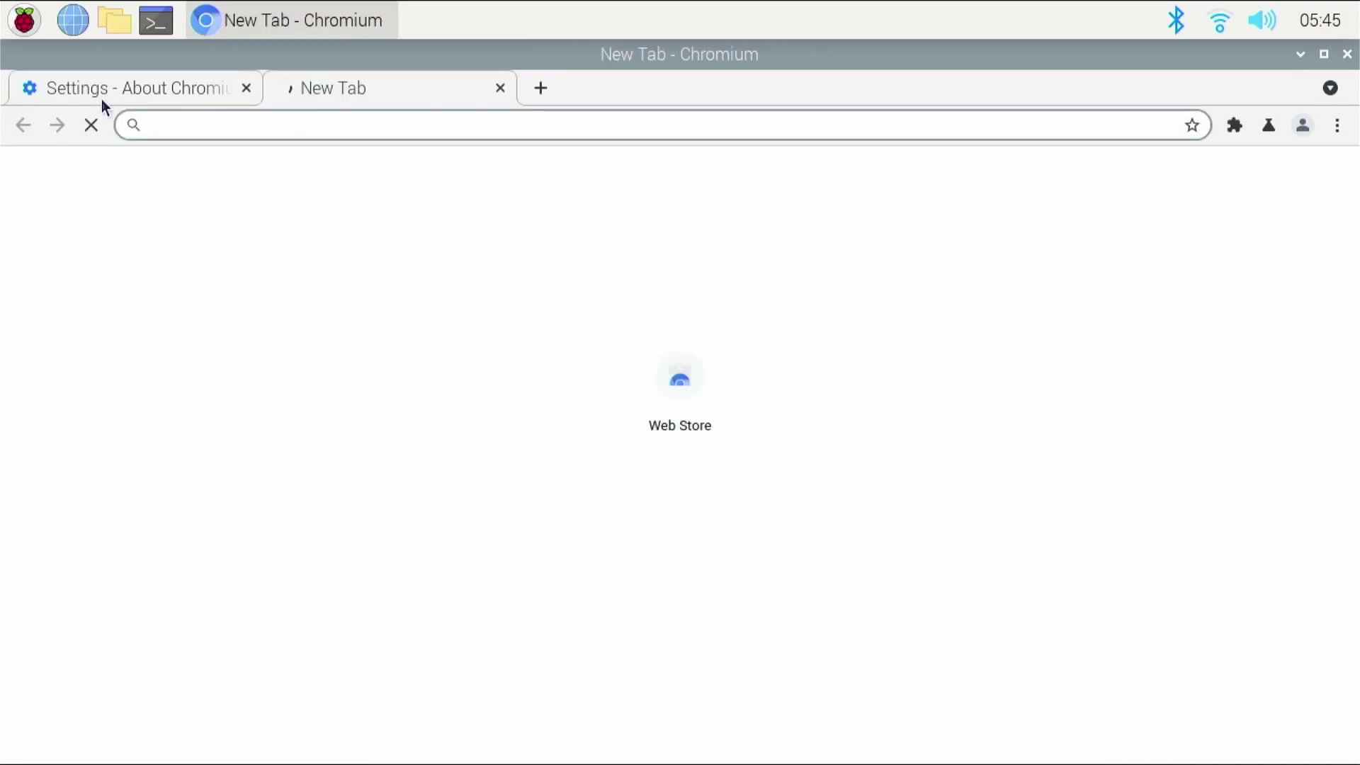
text(o)
key(BackSpace)
text(latest)
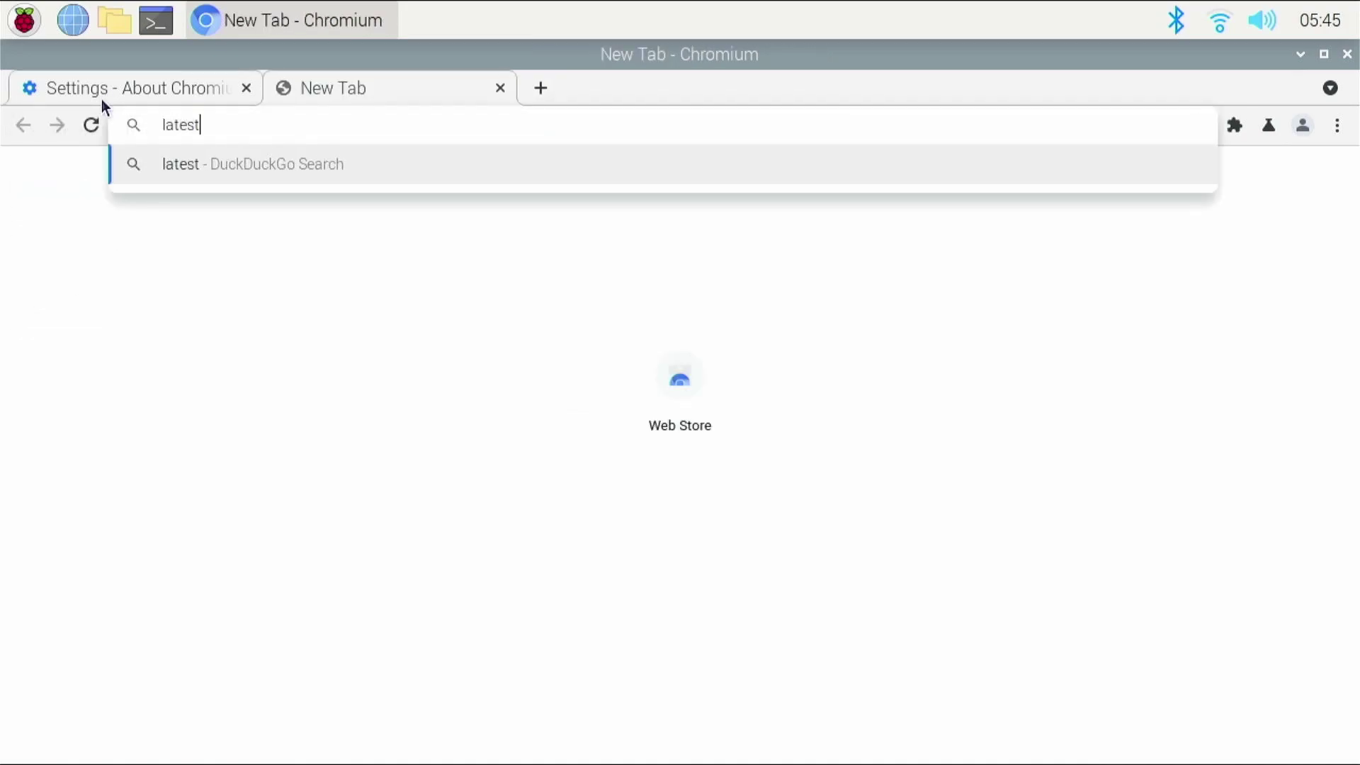
text( build of chro)
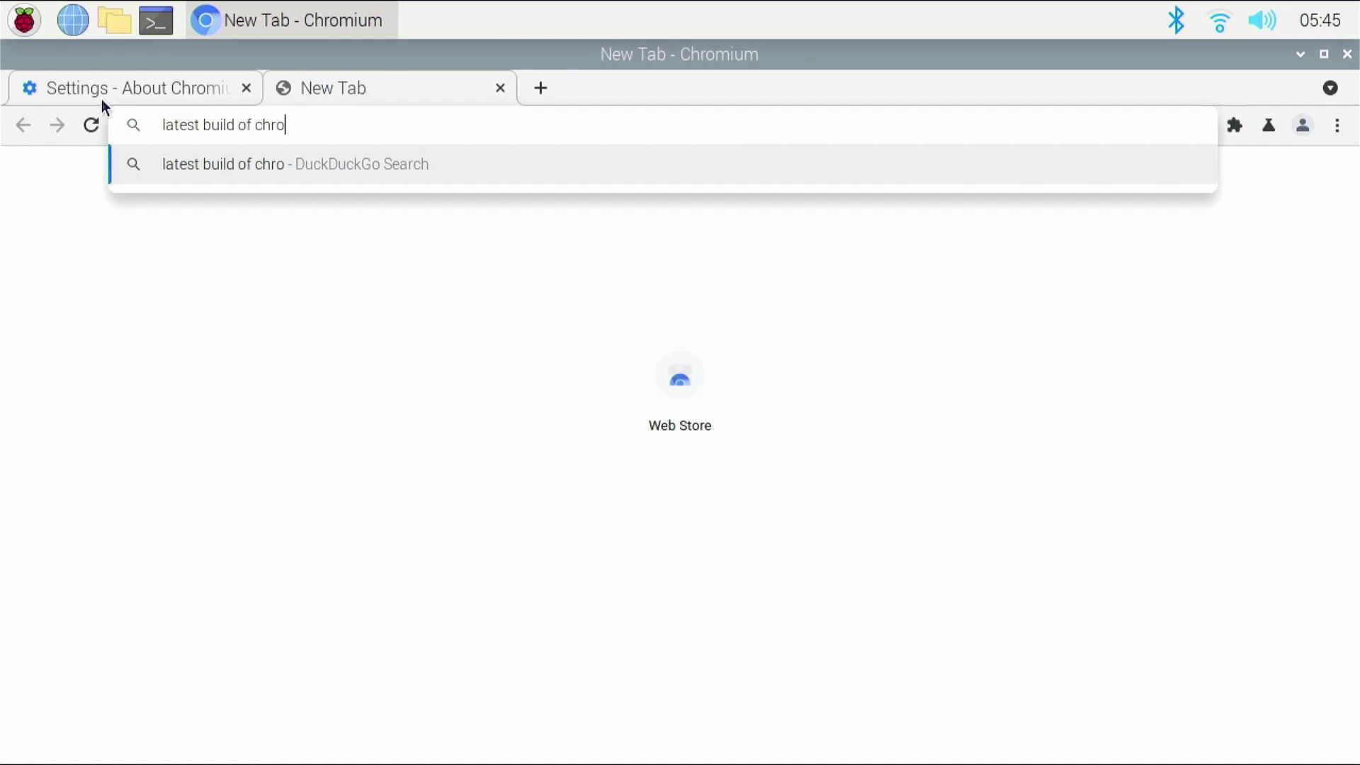
text(mium)
key(Return)
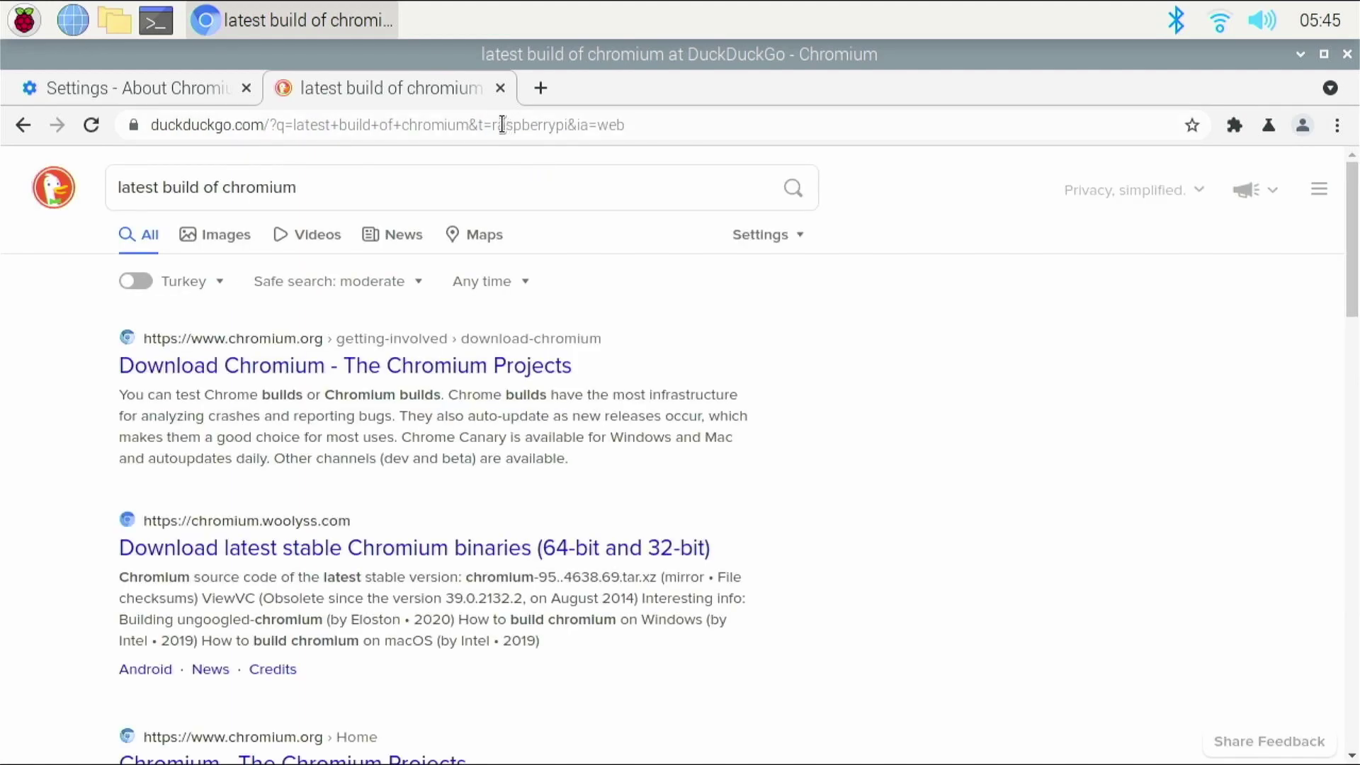
click(500, 88)
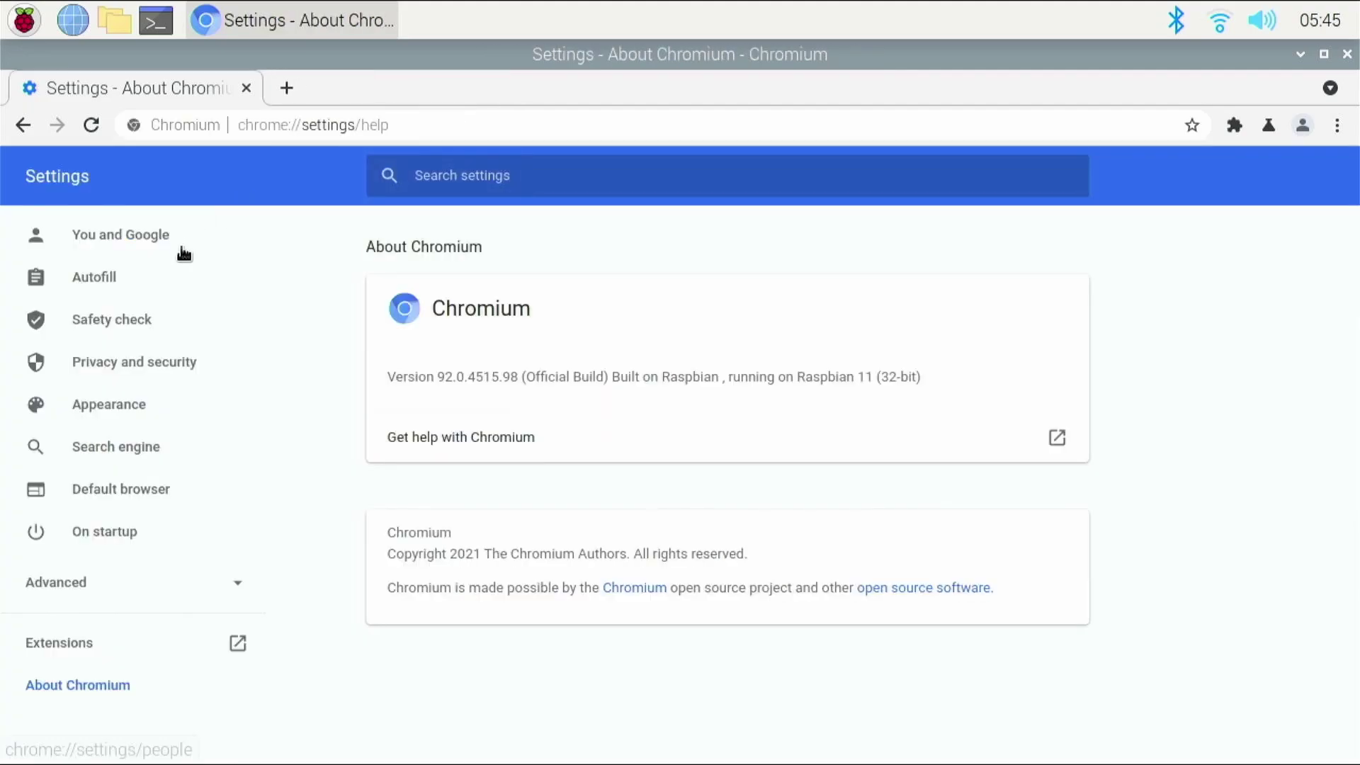
Step: Change the search engine from DuckDuckGo to Google, then open a new tab and close Settings
click(135, 459)
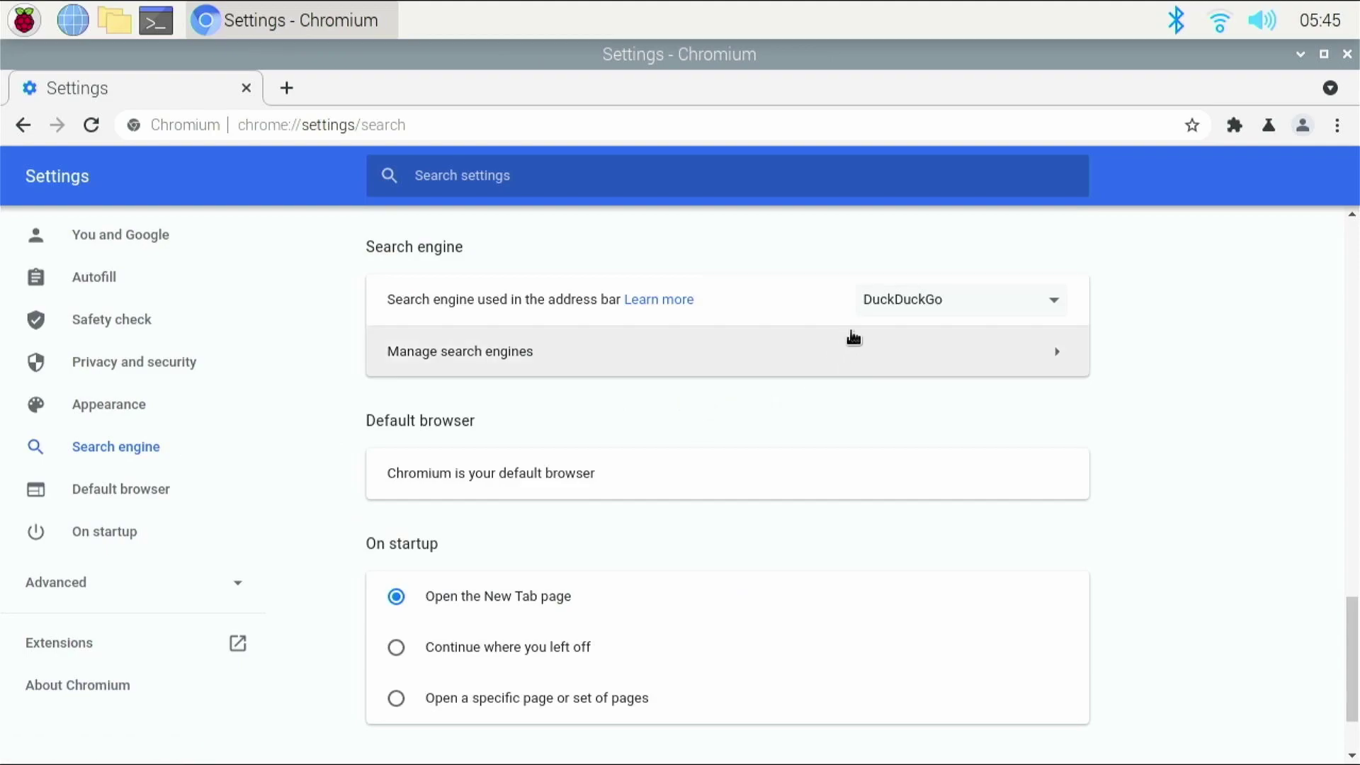
click(882, 311)
click(882, 327)
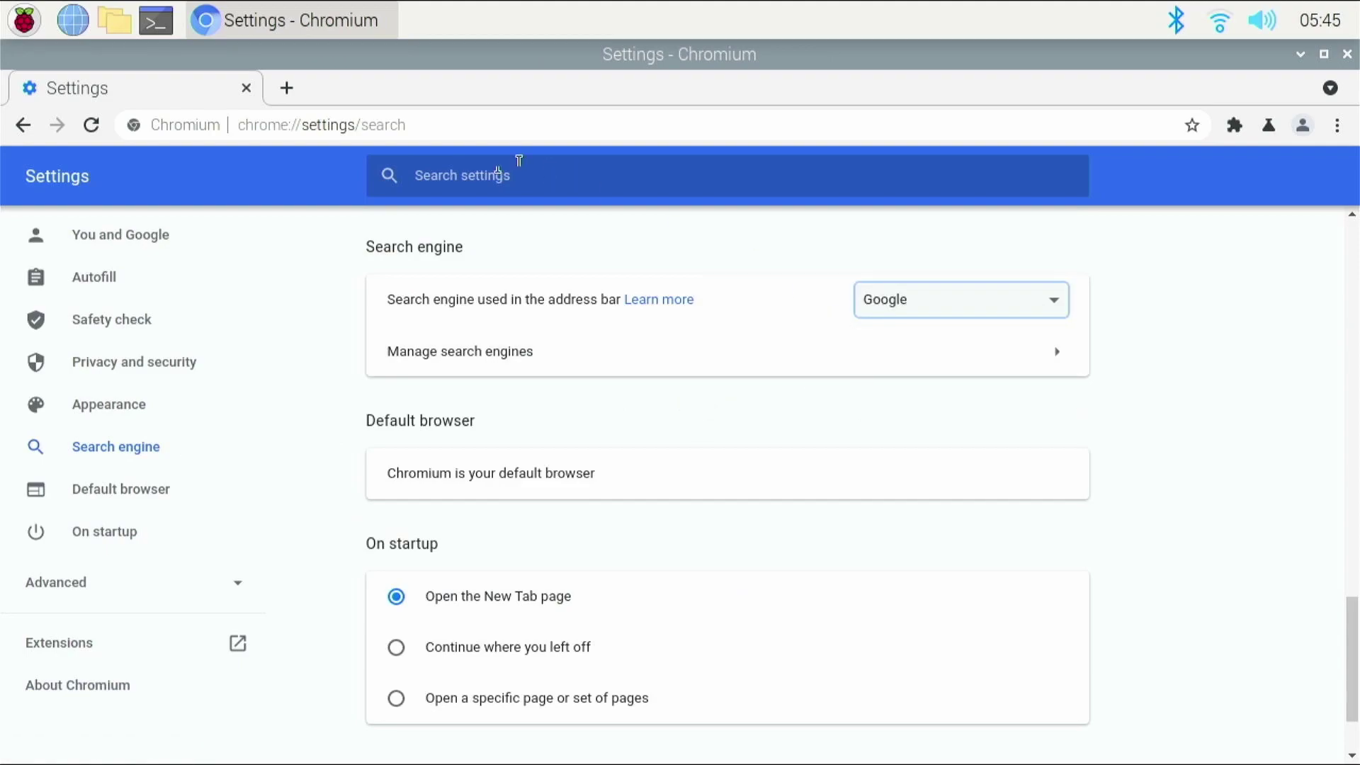
click(287, 89)
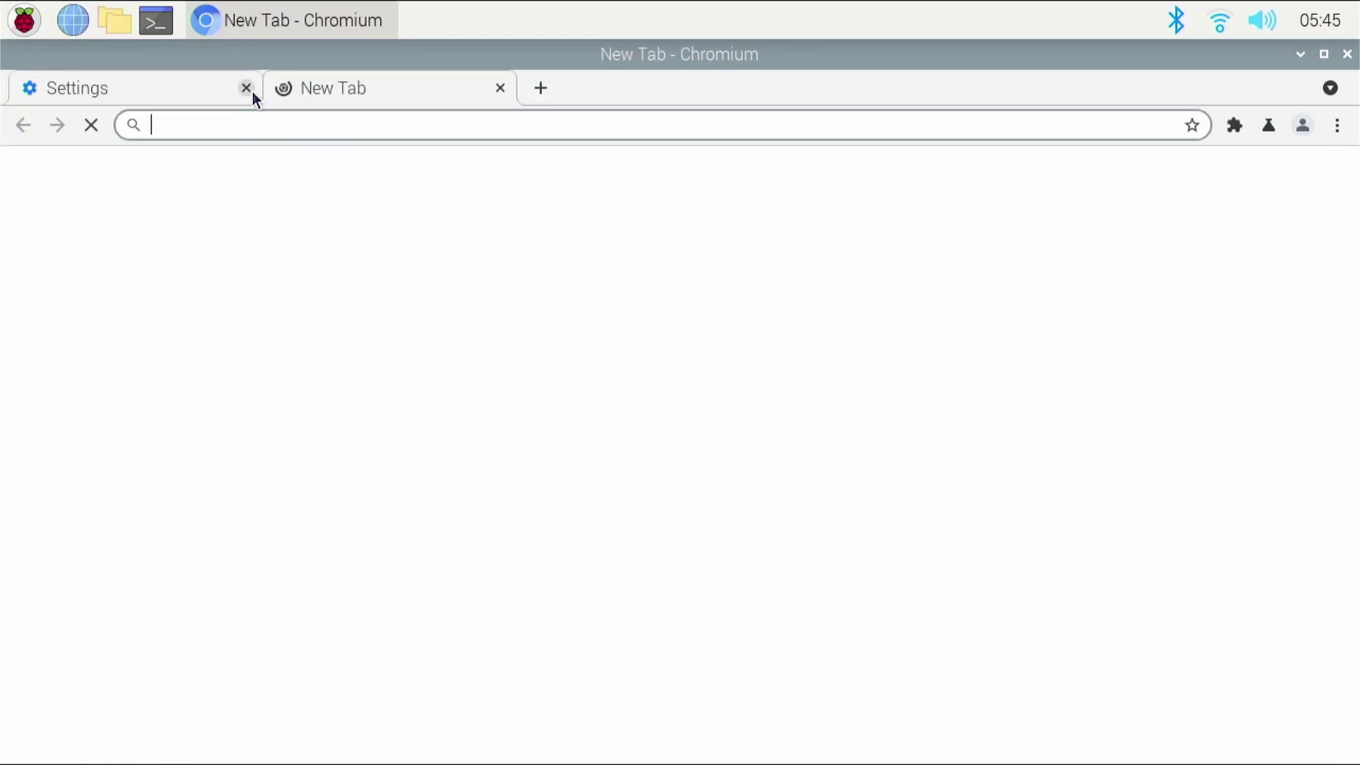
click(248, 89)
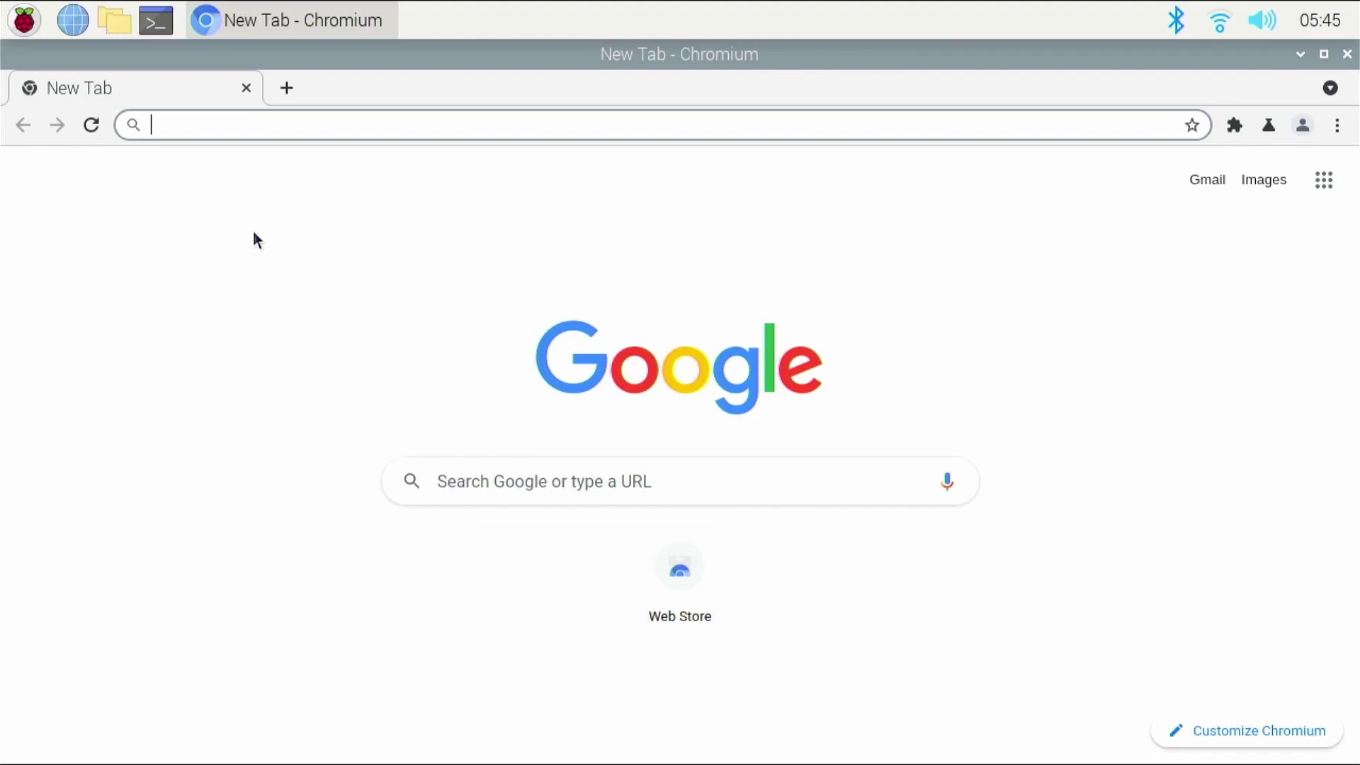
Step: Open three tabs: a Google search for pi4, amazon.com, and a search for pi400
text(pi4)
key(Return)
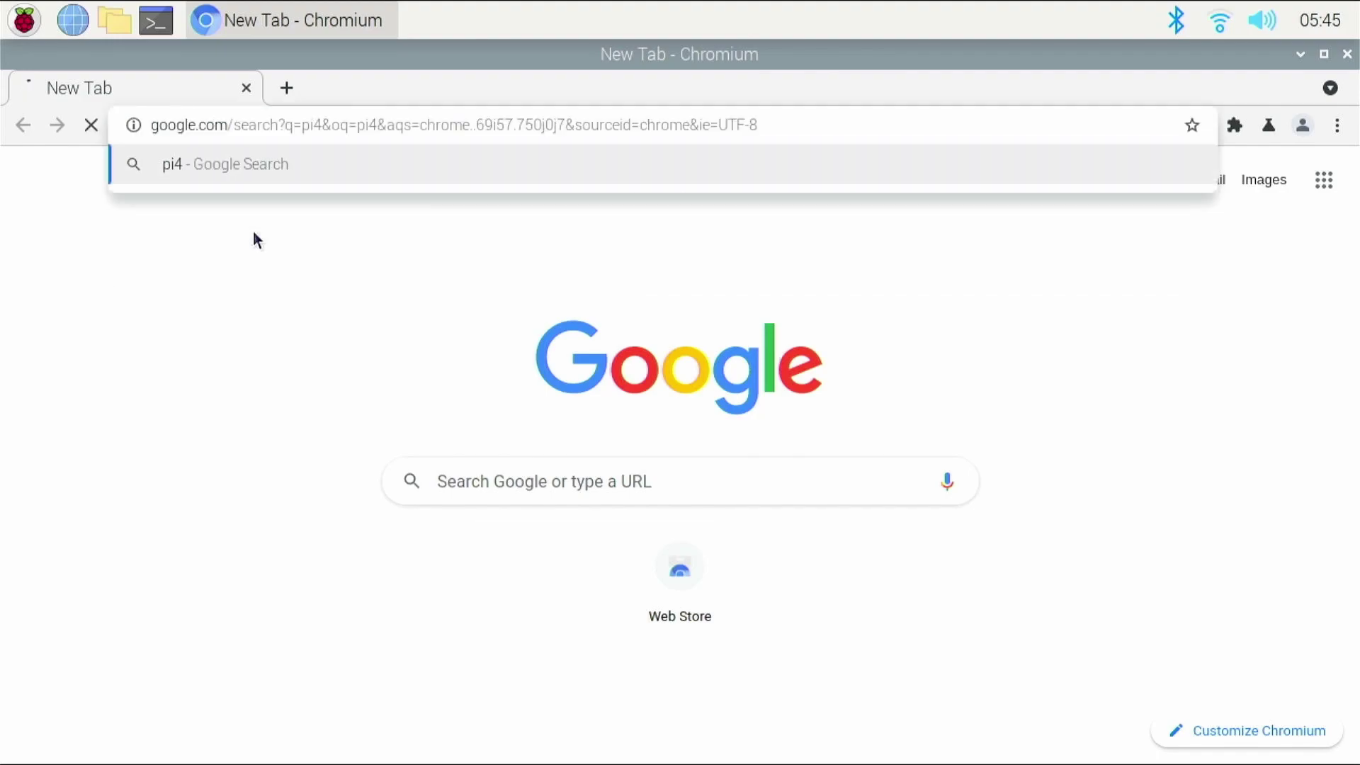
click(276, 88)
text(amazon.com)
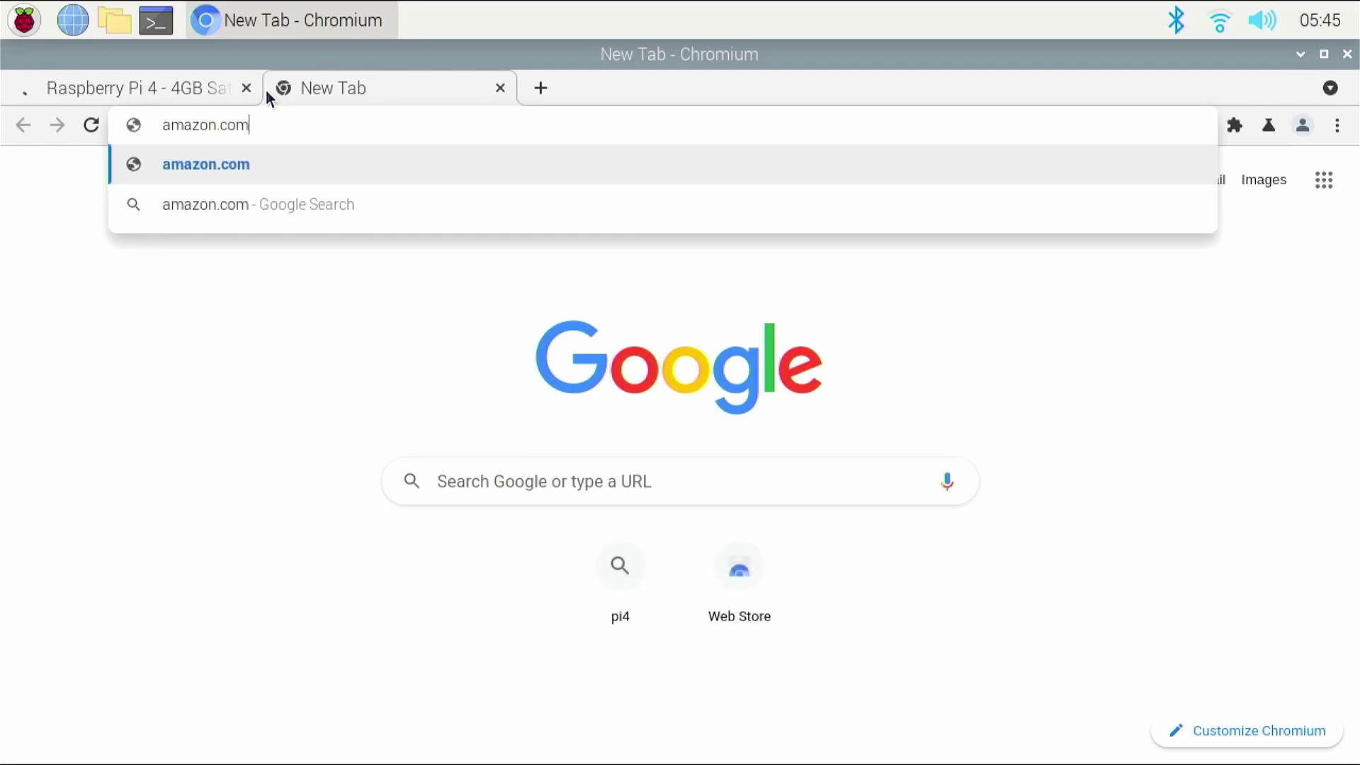
key(Return)
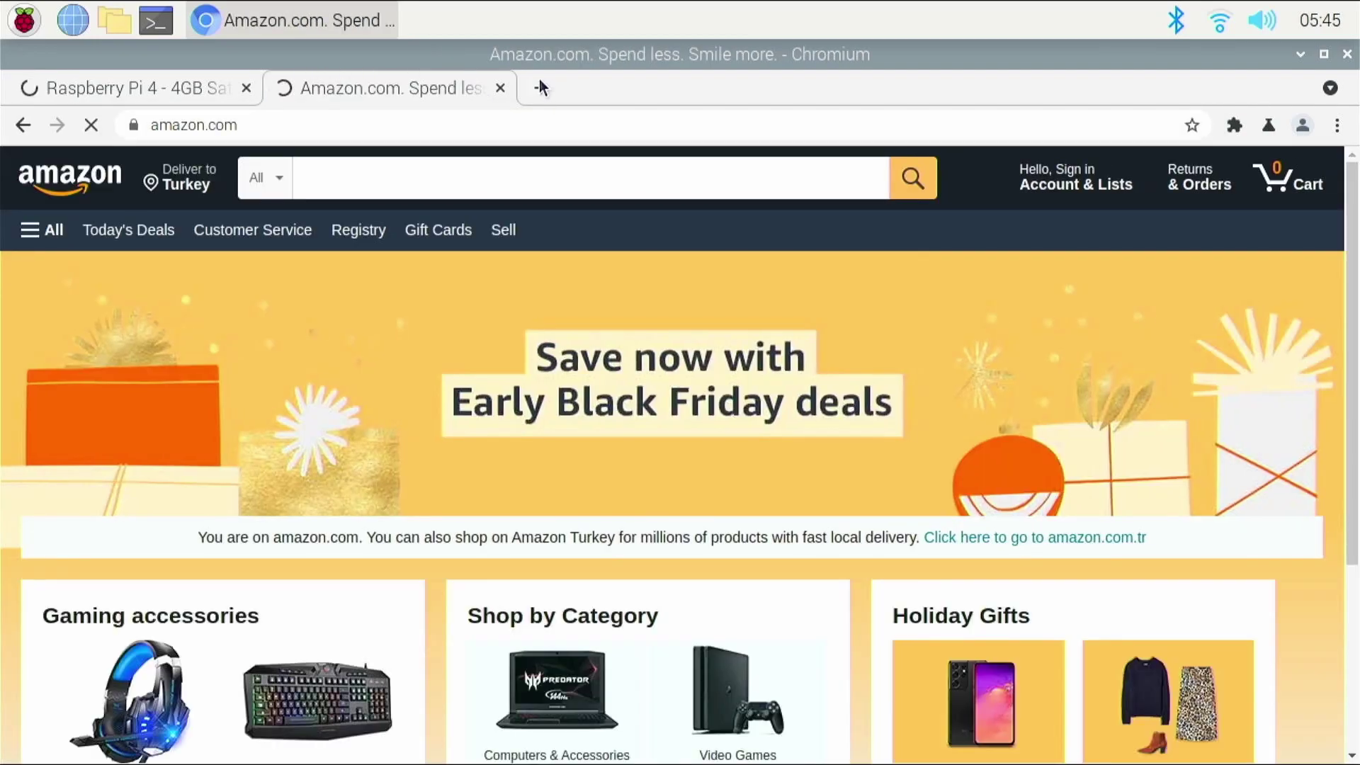
click(538, 83)
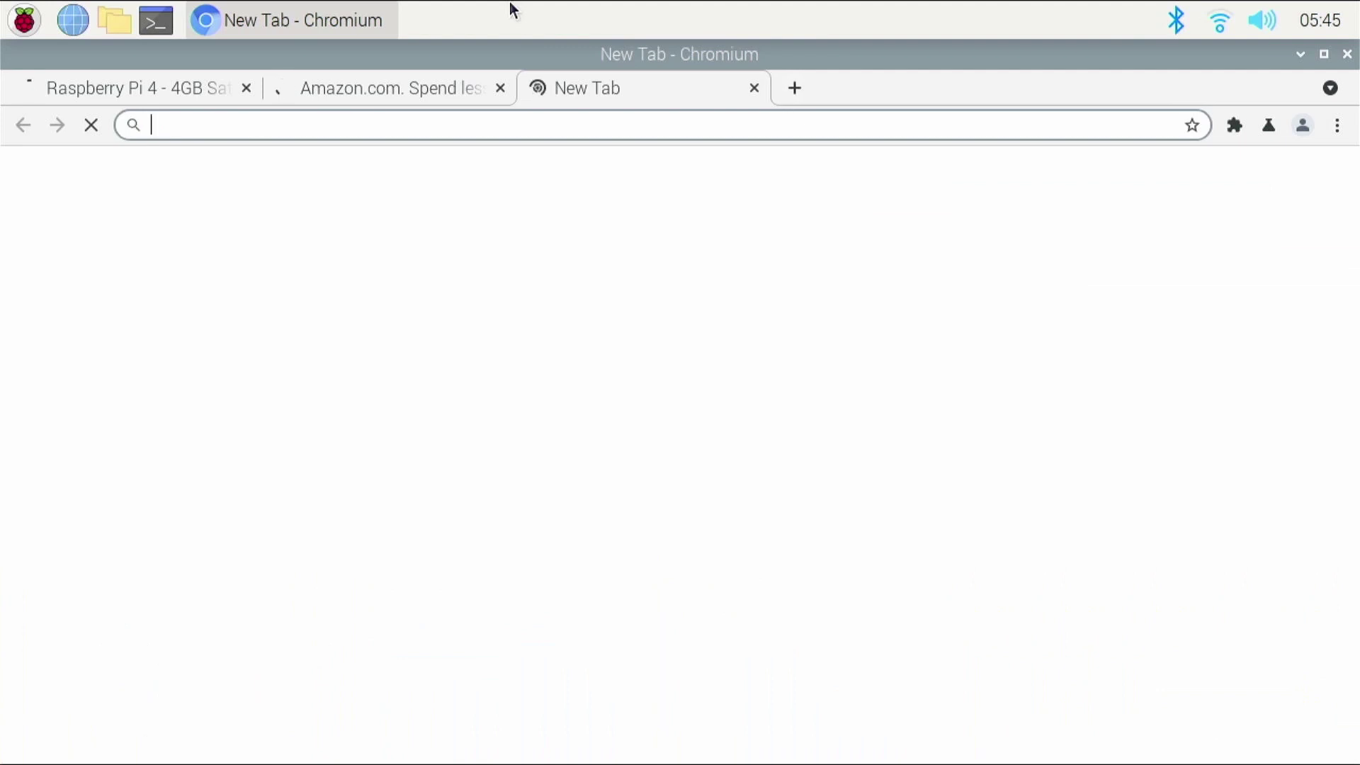
text(pi400)
key(Return)
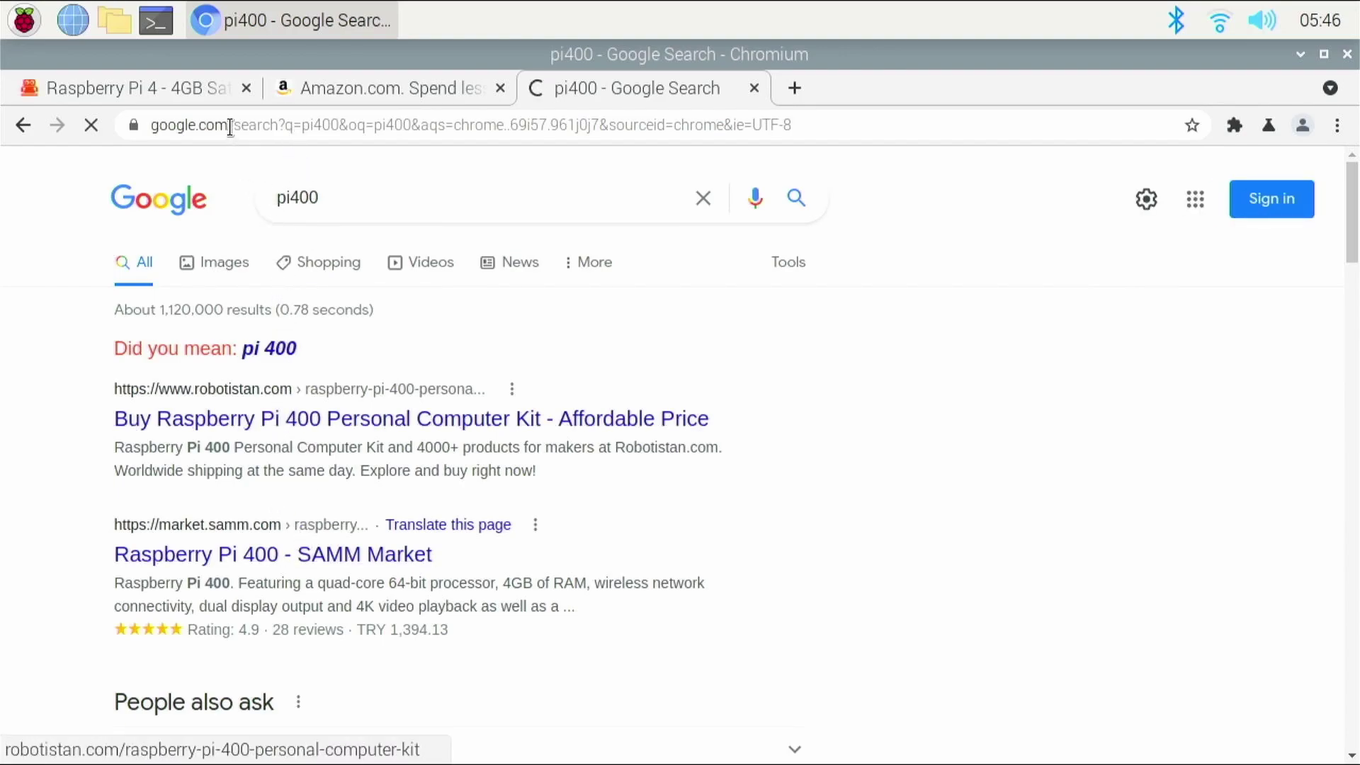
Step: Drop the Pi 4 tab, scroll through Amazon's home page, then close the Pi 400 tab
click(245, 87)
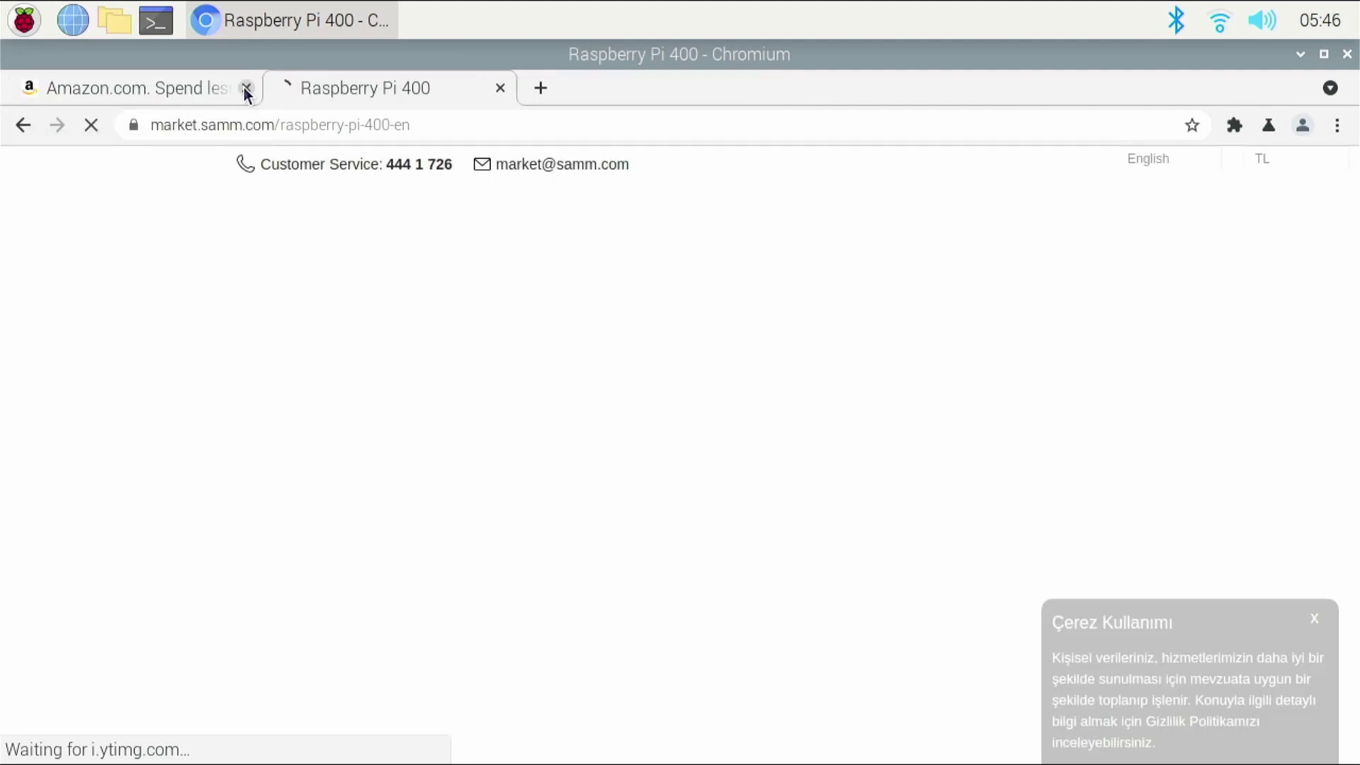
click(184, 101)
scroll(499, 631, down, 5)
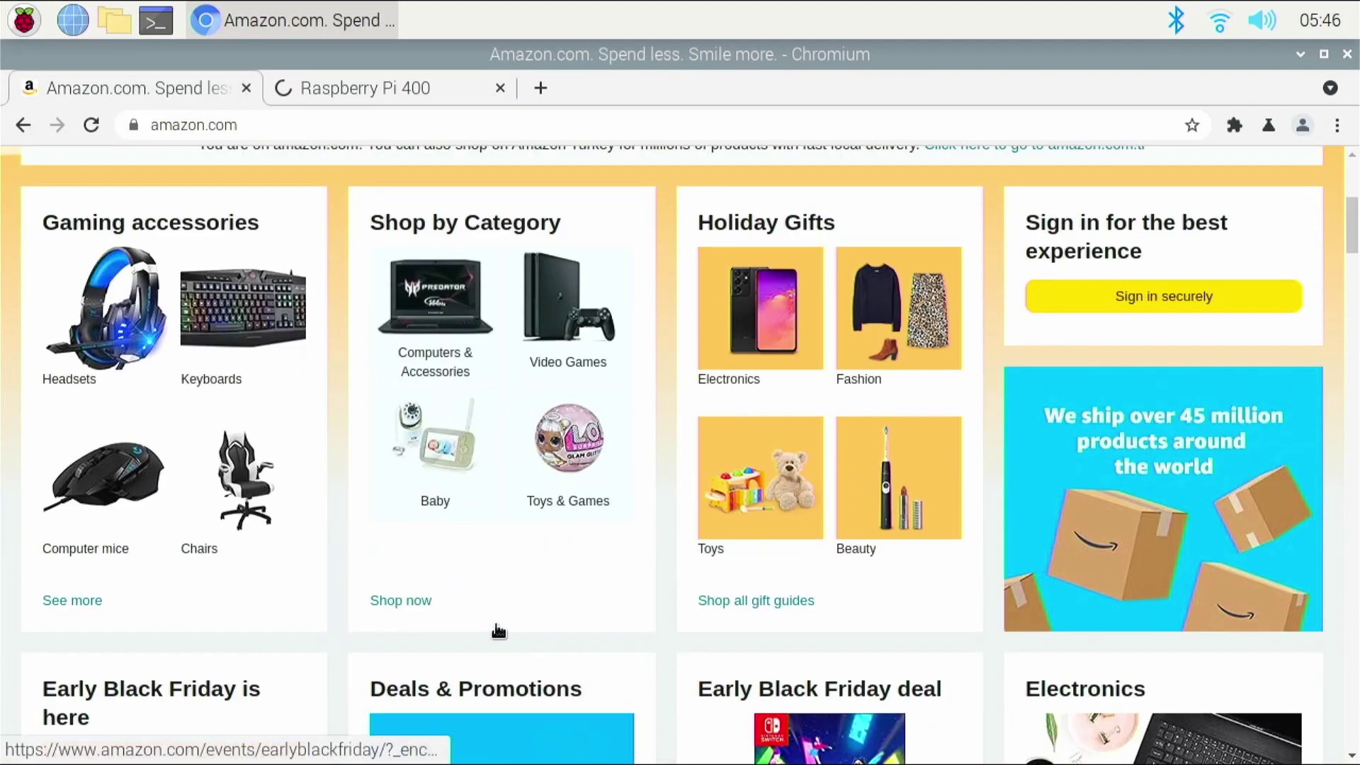
scroll(514, 577, down, 20)
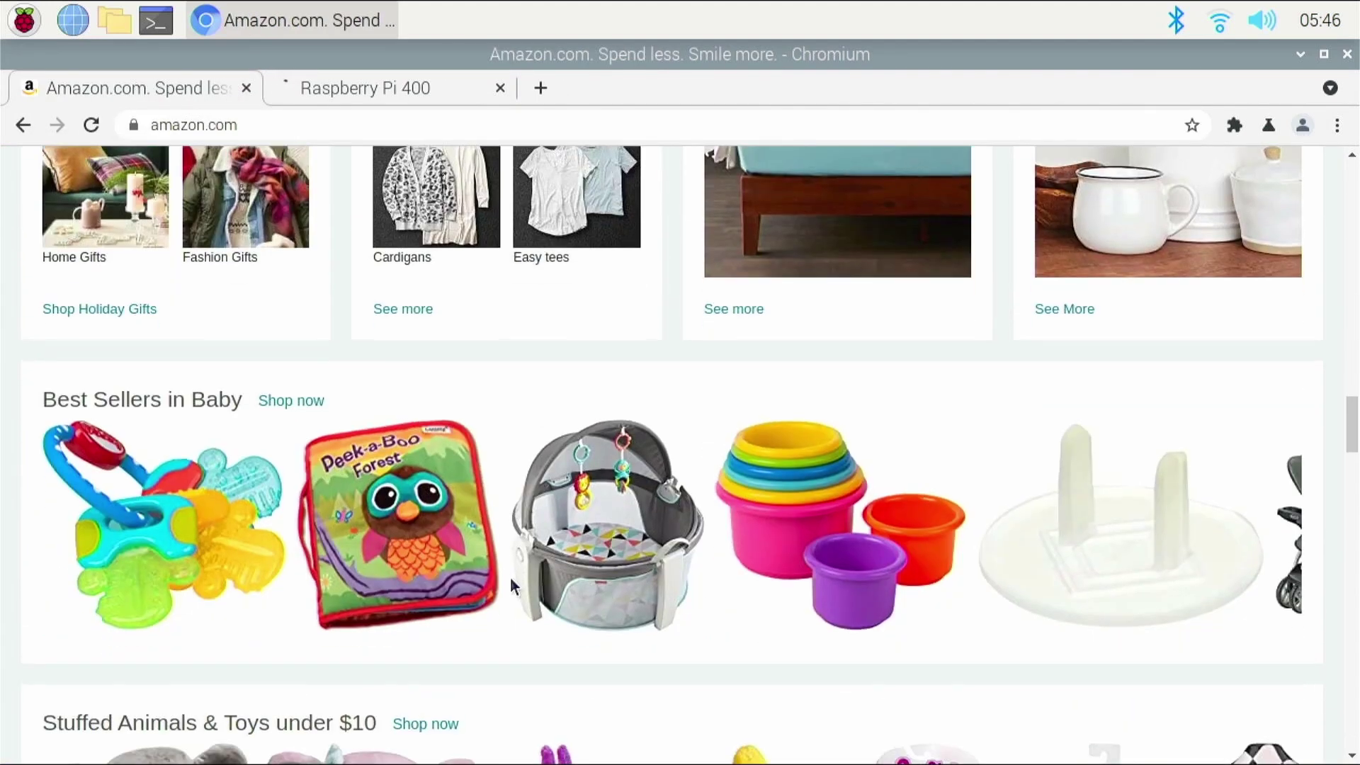
scroll(510, 577, up, 20)
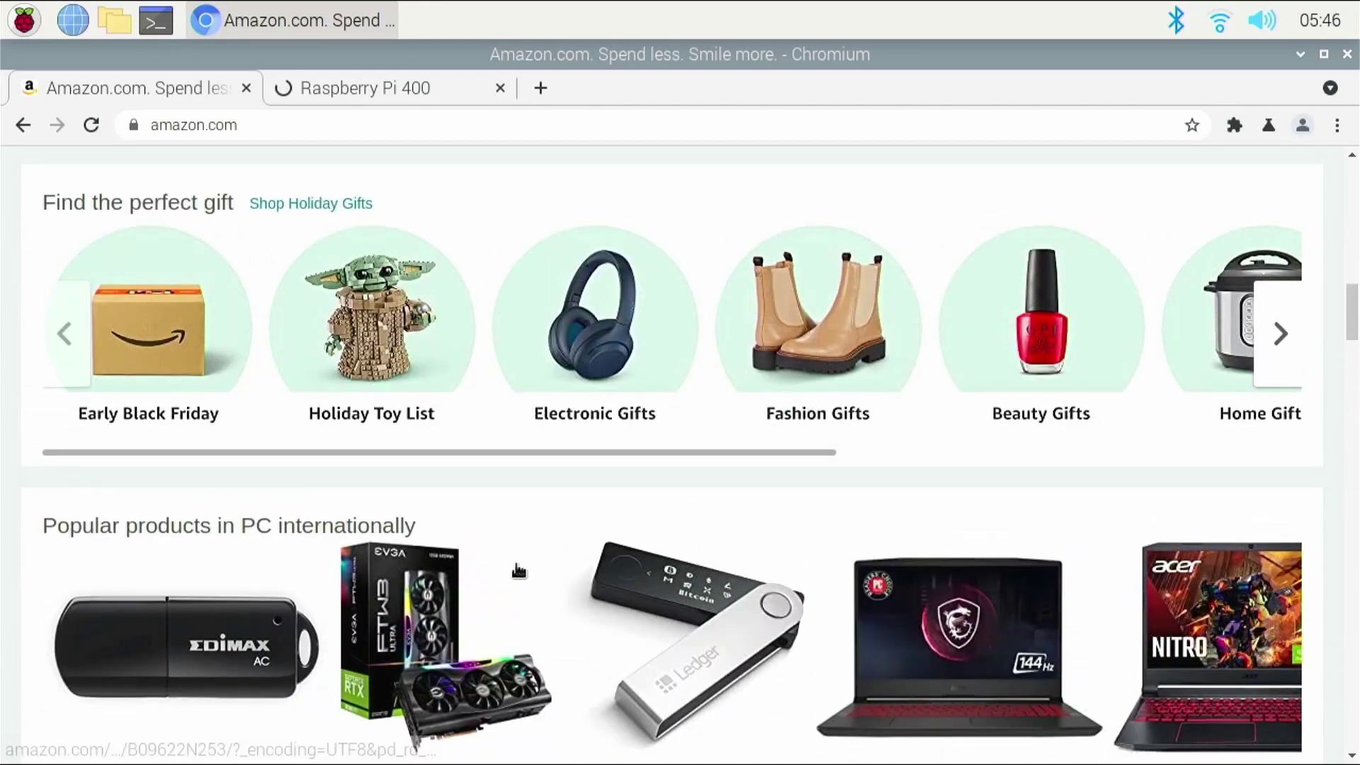
scroll(519, 571, up, 18)
scroll(520, 562, down, 5)
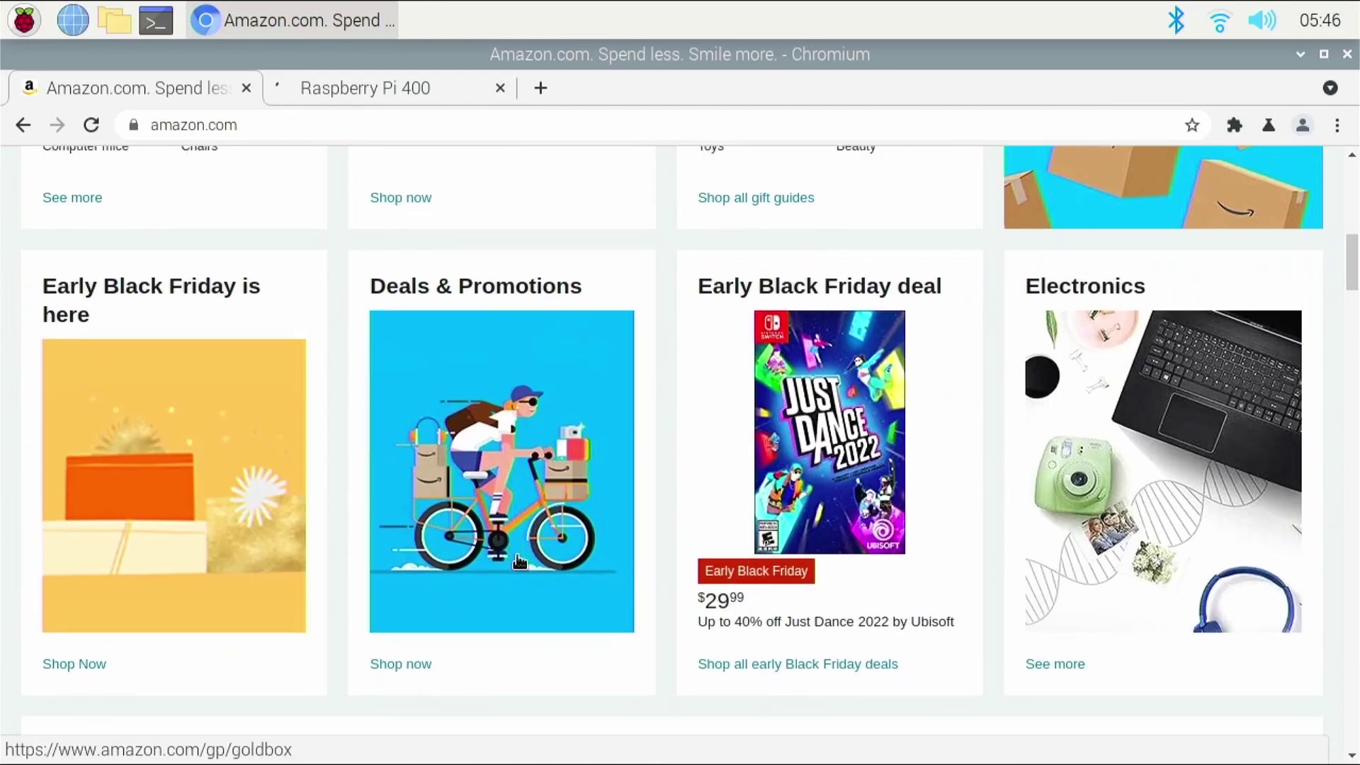
scroll(519, 562, down, 10)
scroll(607, 546, up, 4)
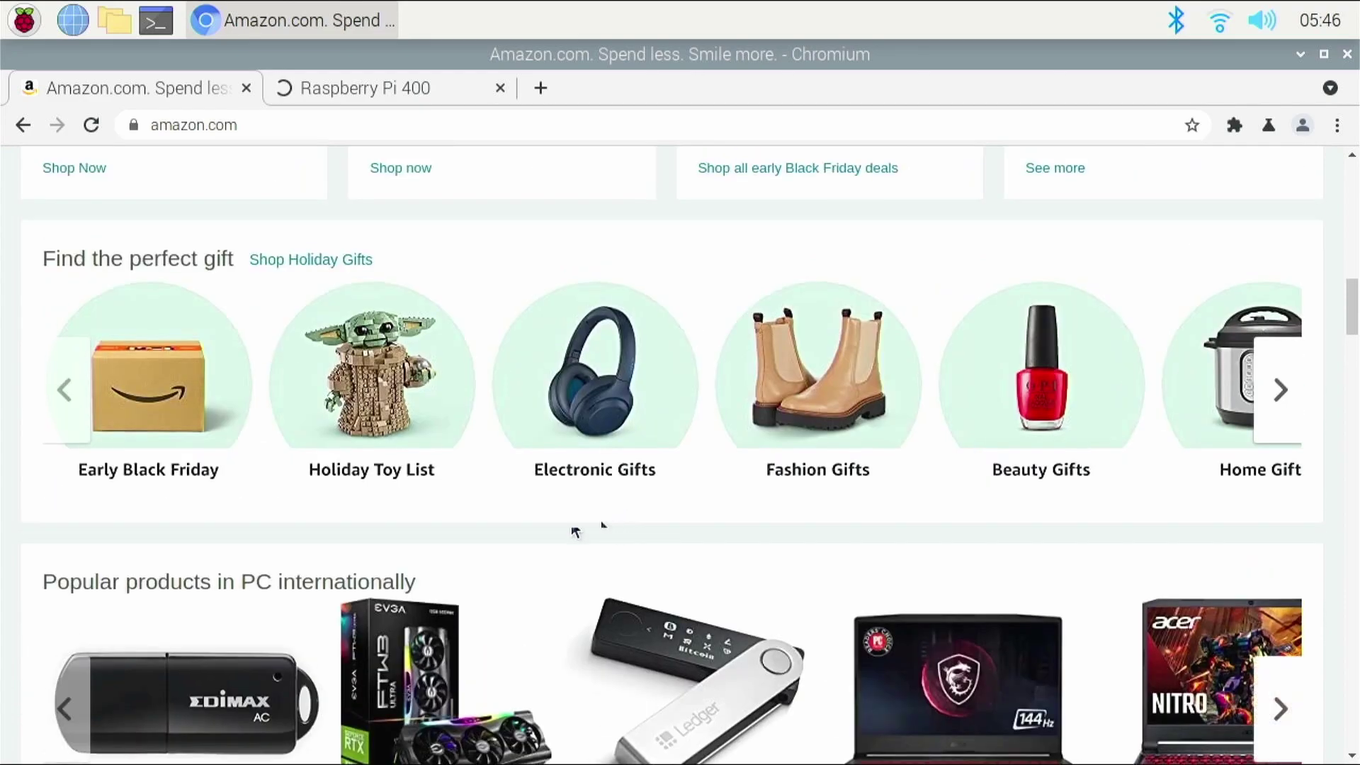
scroll(480, 538, up, 12)
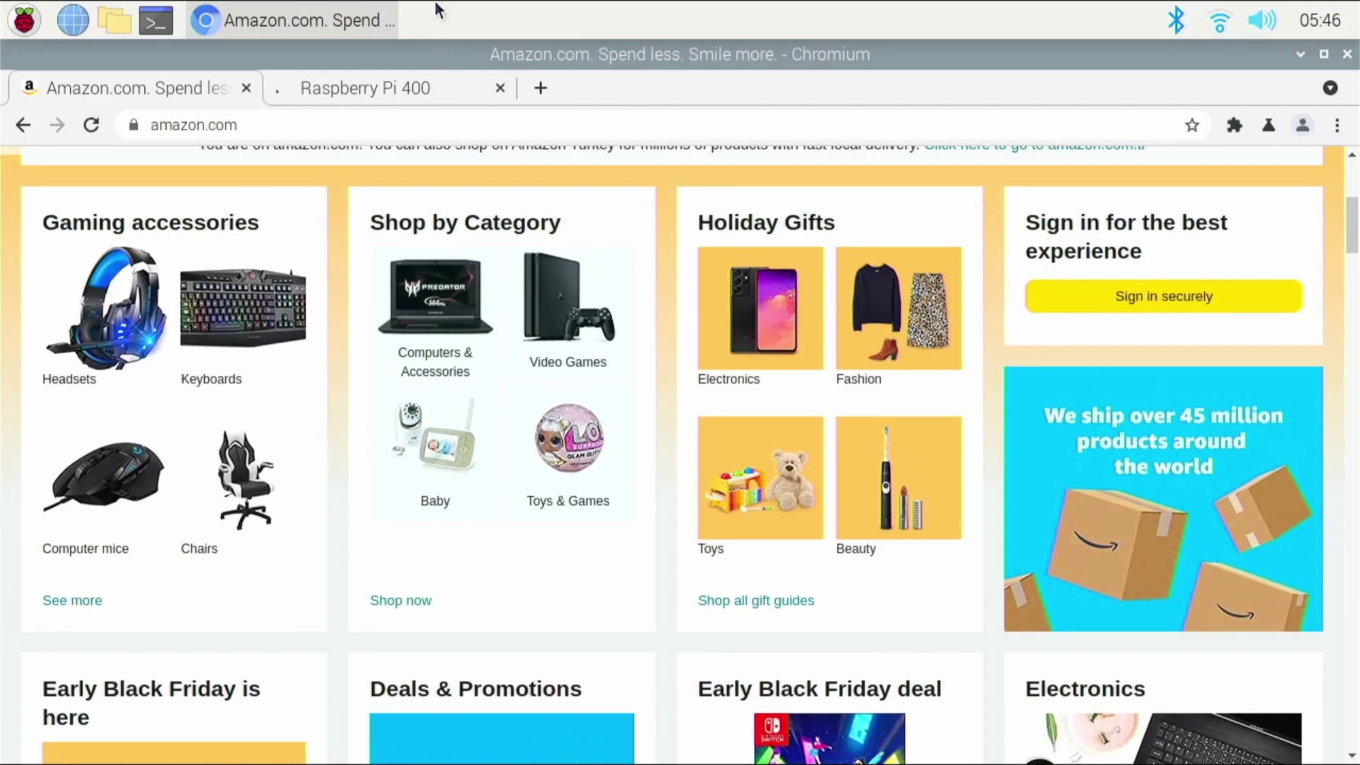
click(500, 88)
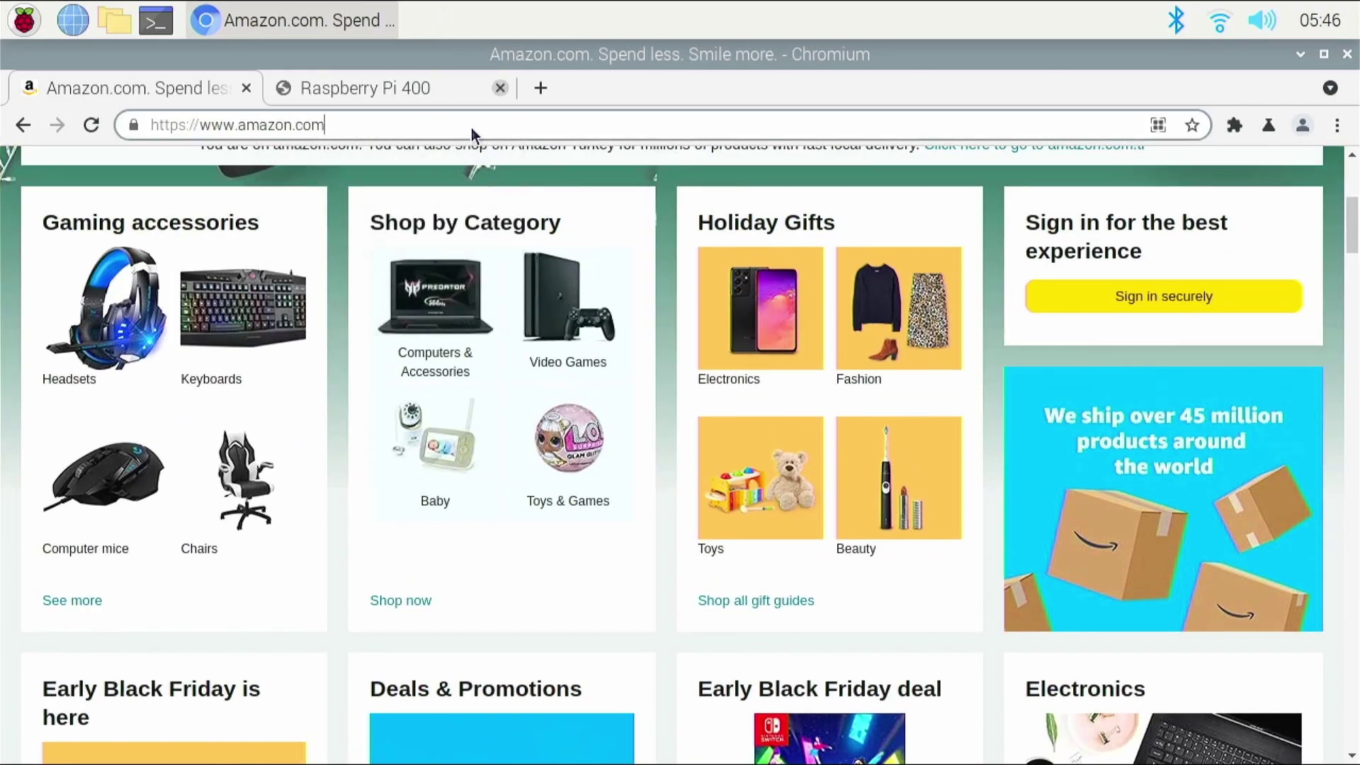
Step: Replace the Amazon address with youtube.com and start a YouTube search for Big Buck Bunny
click(470, 128)
key(BackSpace)
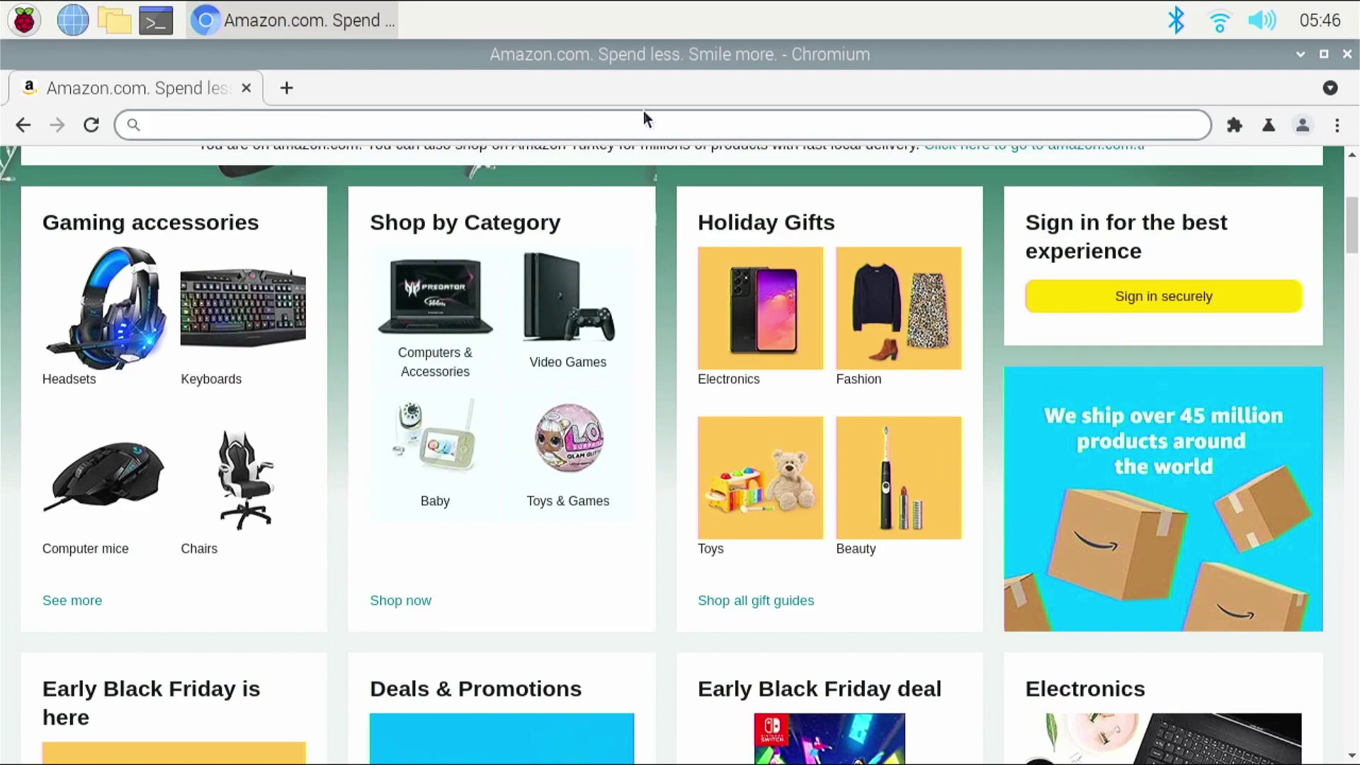
text(youtubg)
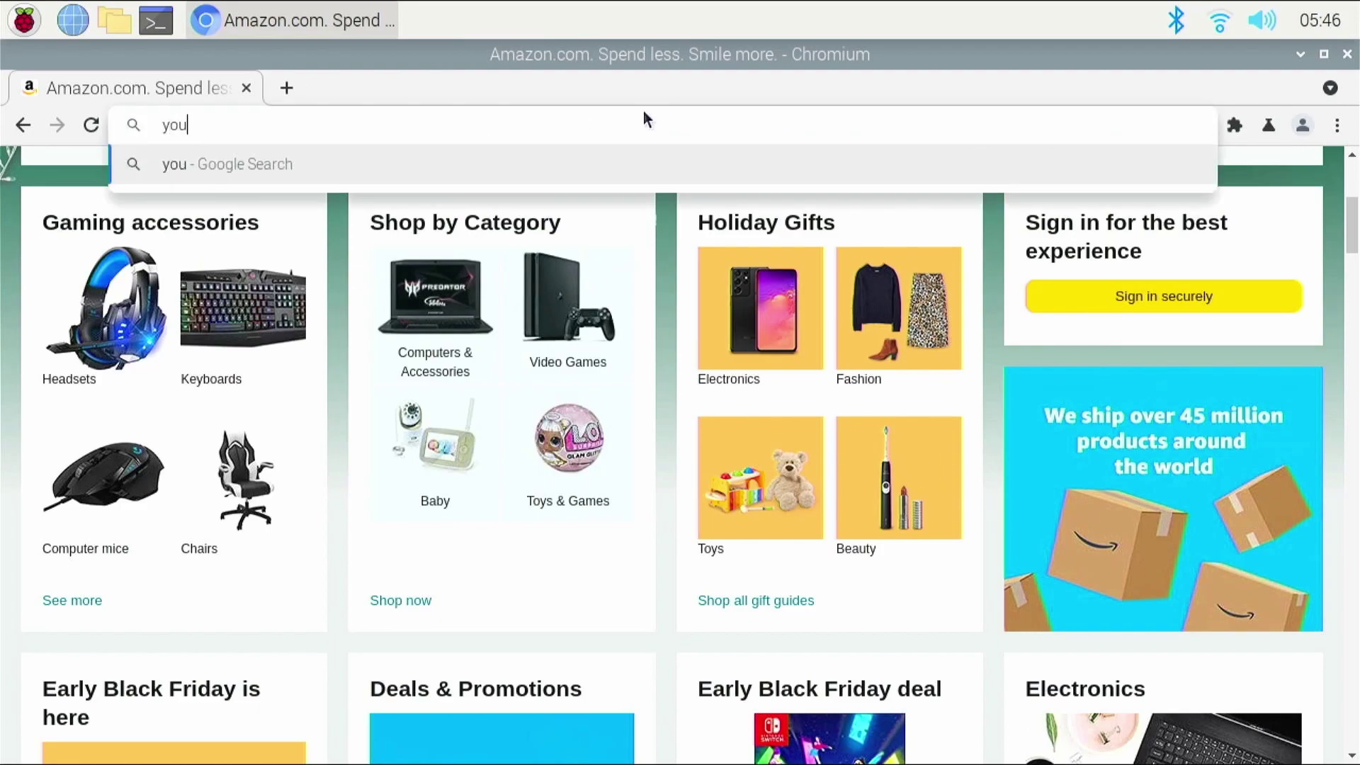
key(BackSpace)
text(e.com)
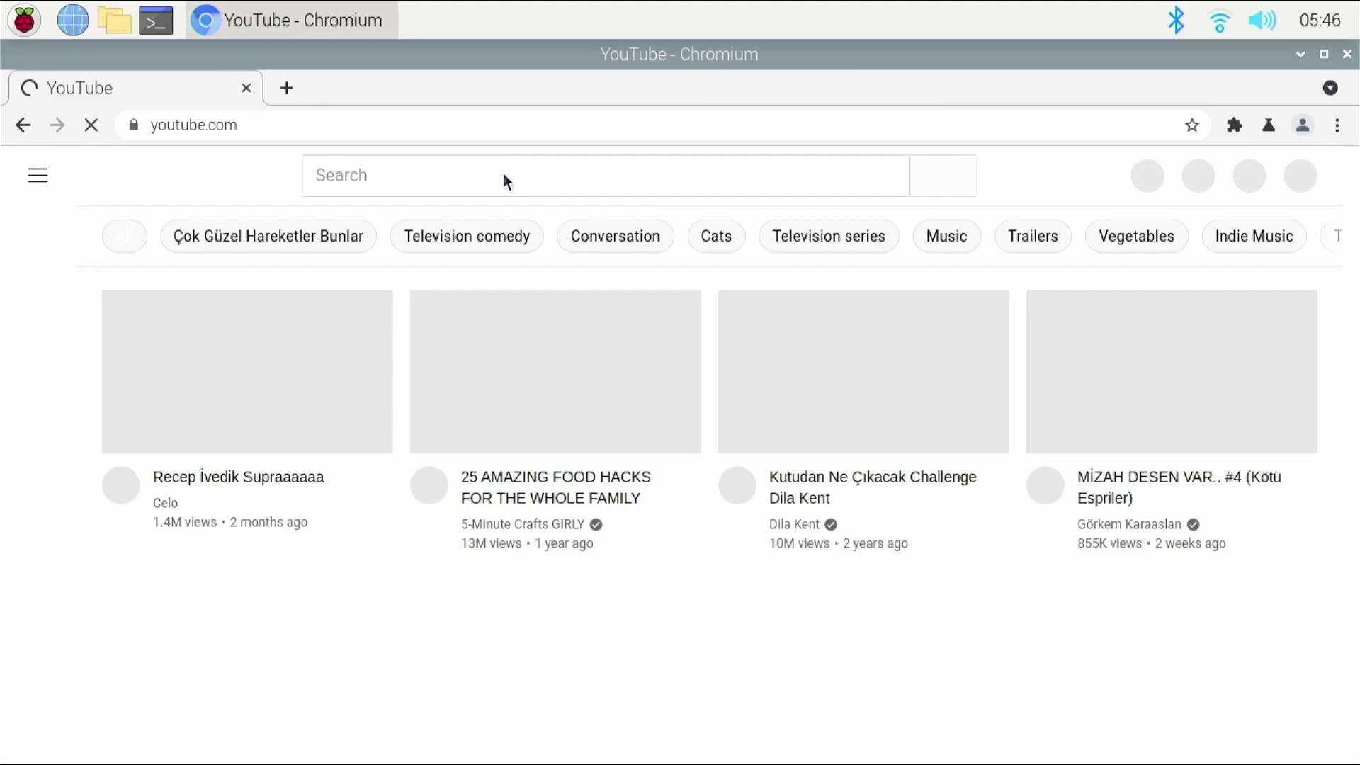
click(502, 171)
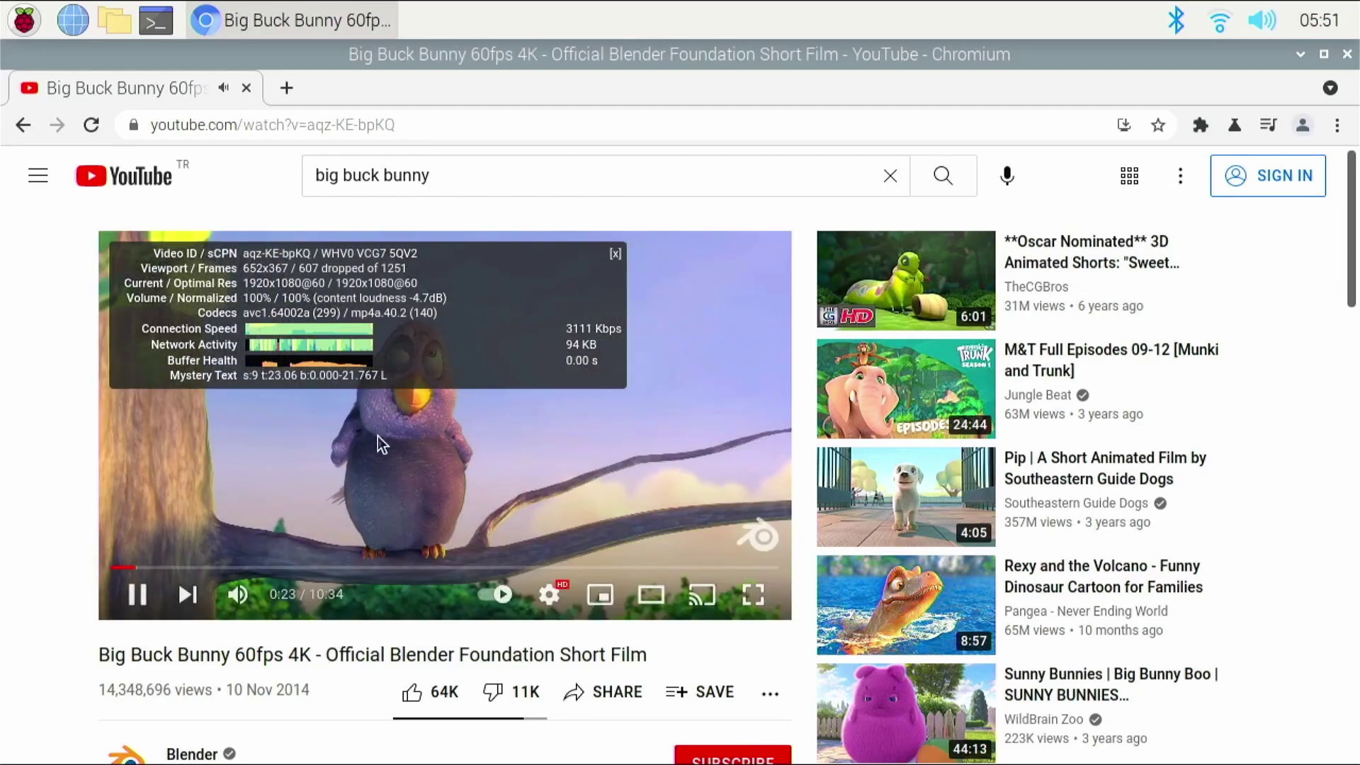
Step: Open the second Big Buck Bunny result and skip ahead to about 4:32
click(25, 131)
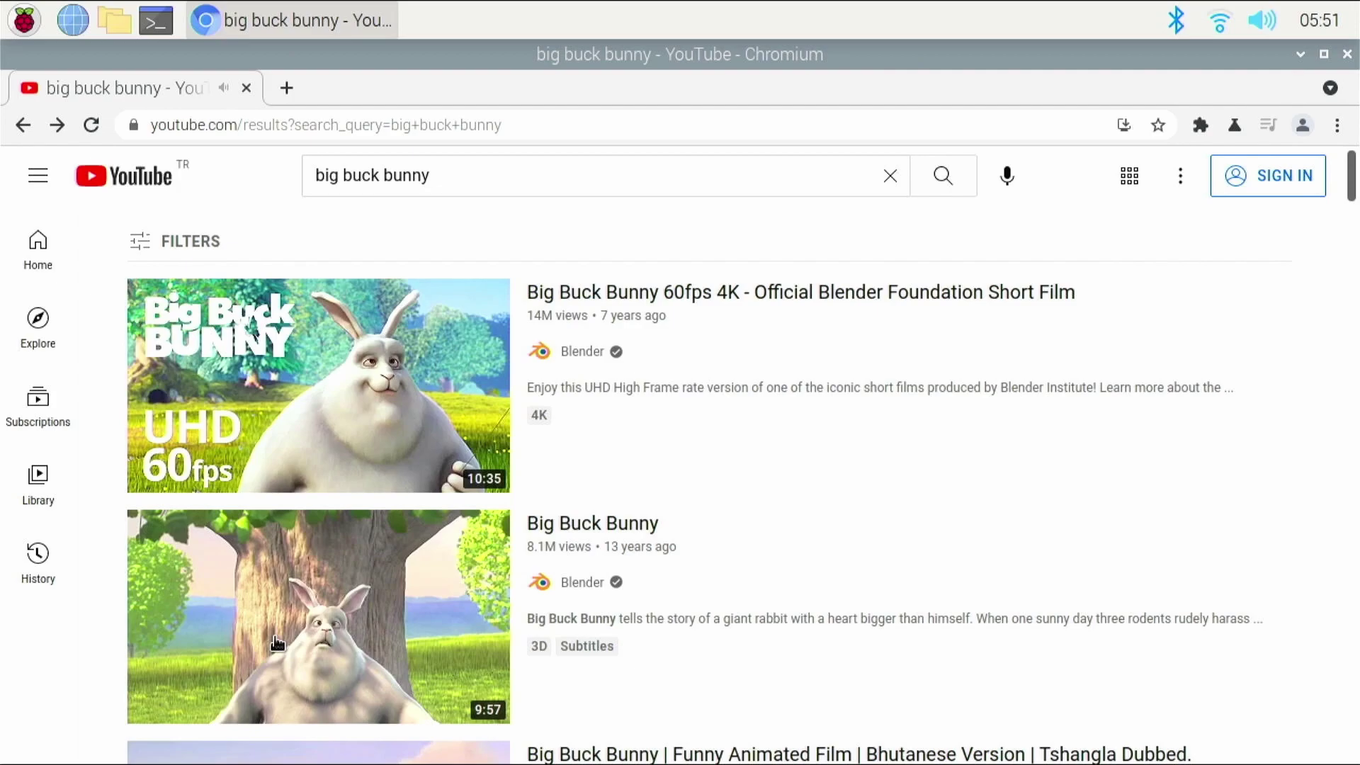
click(334, 666)
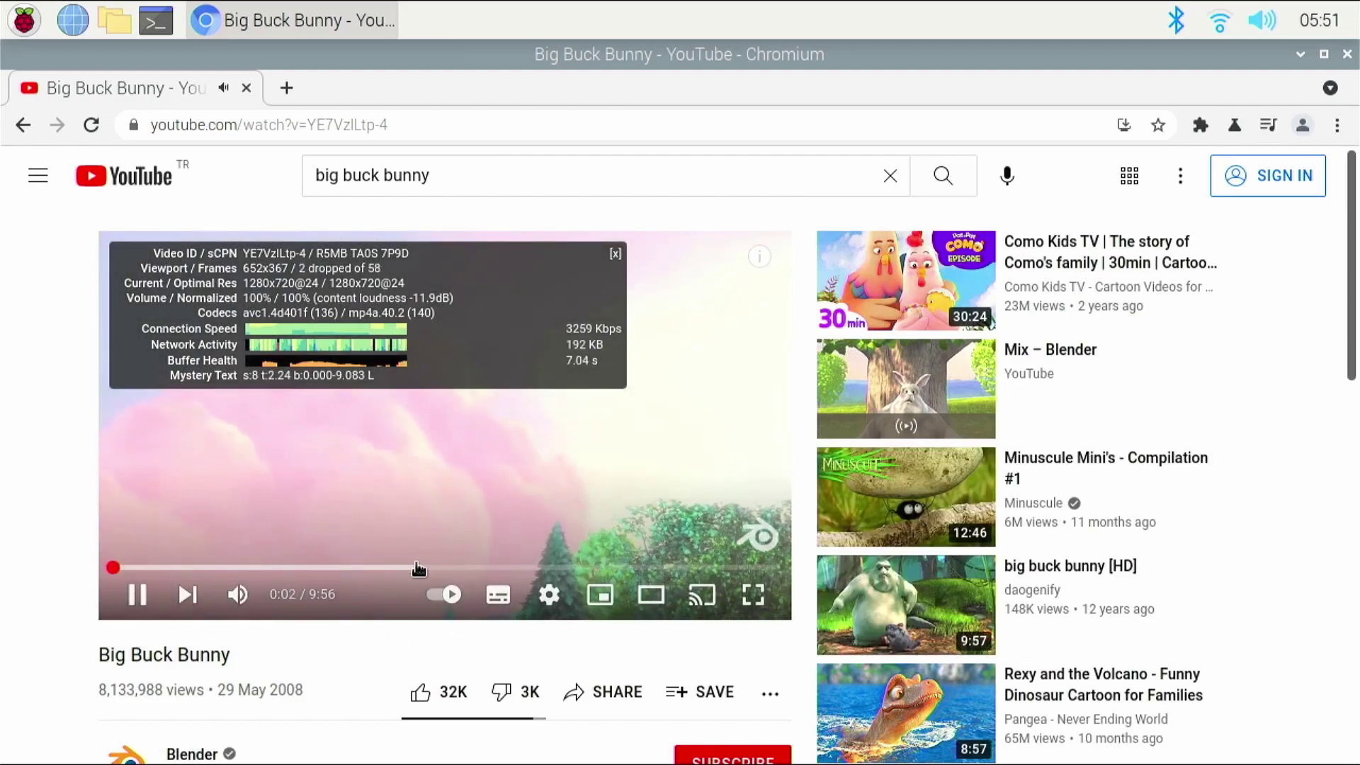
click(418, 567)
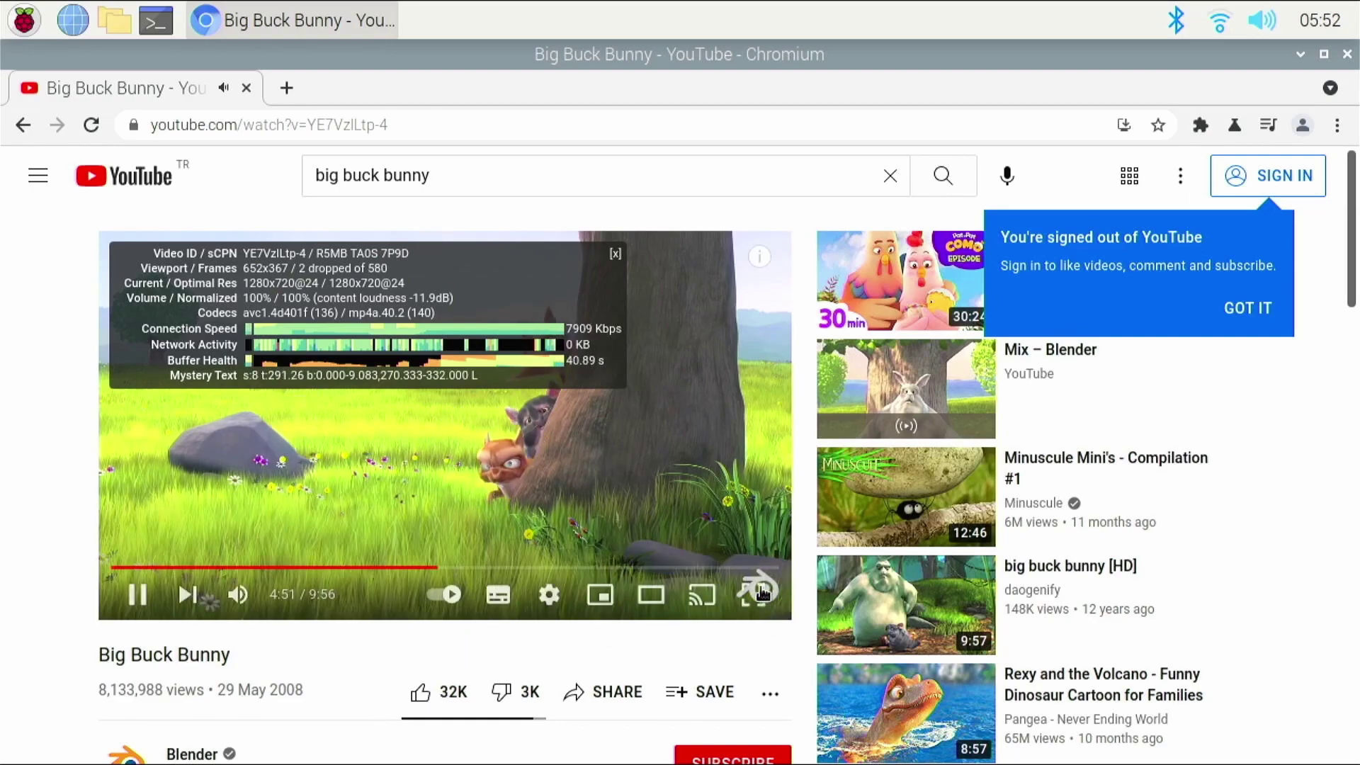
Step: Watch the video briefly in full screen, exit it, and close Chromium
click(756, 596)
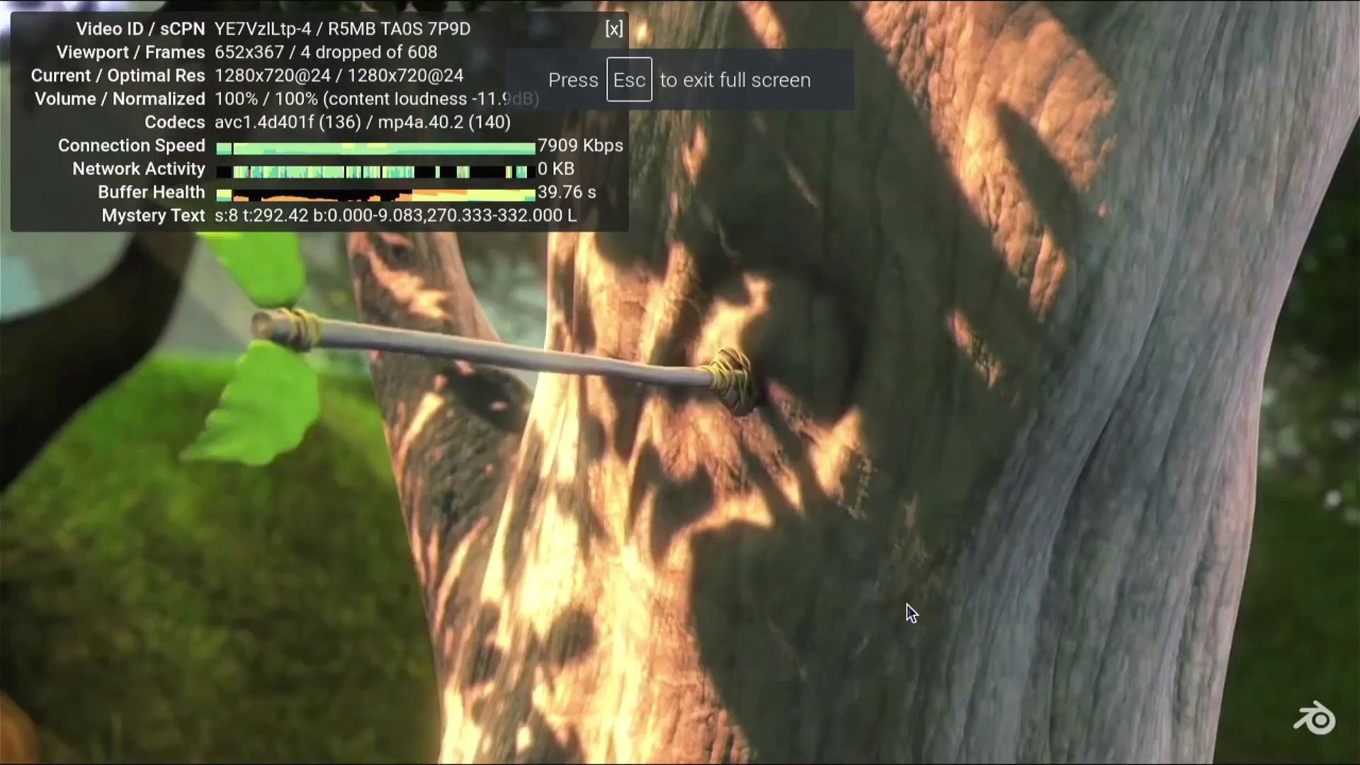
key(Escape)
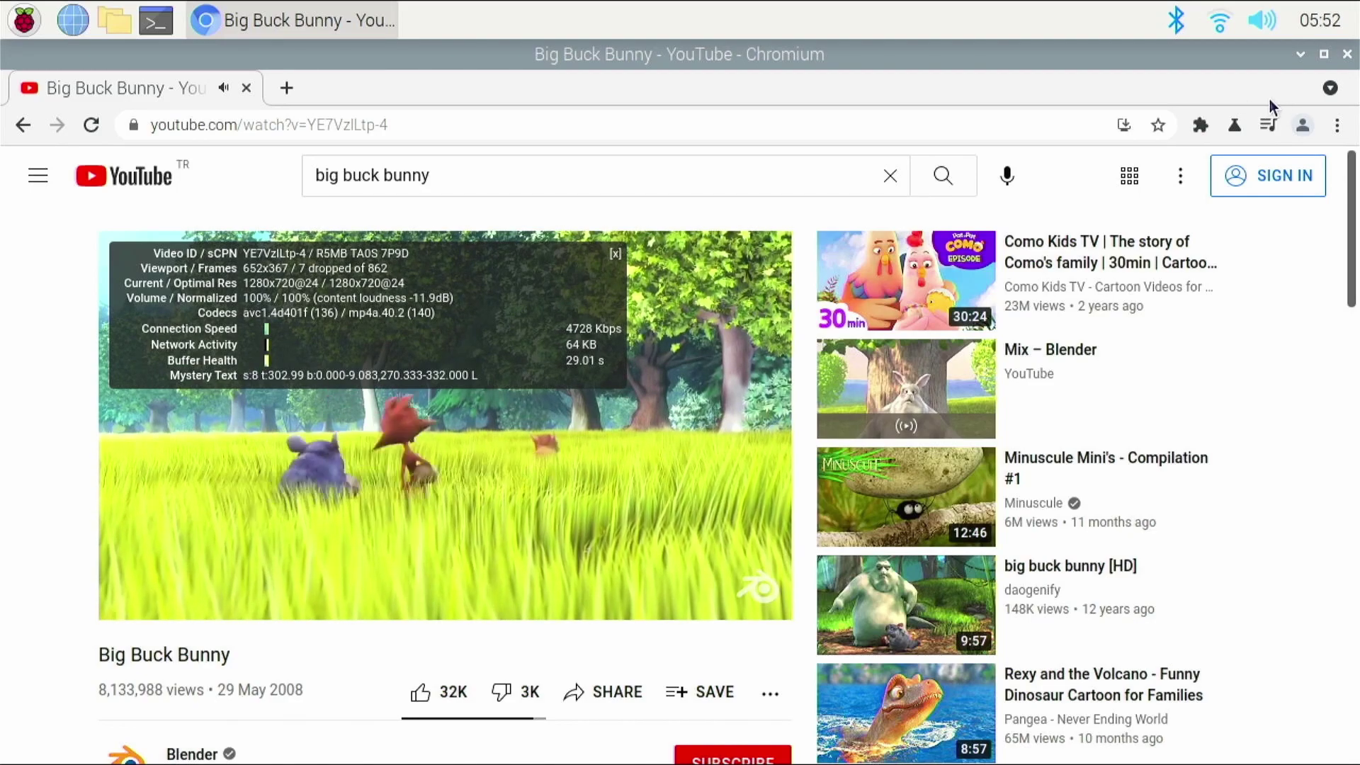
click(1347, 55)
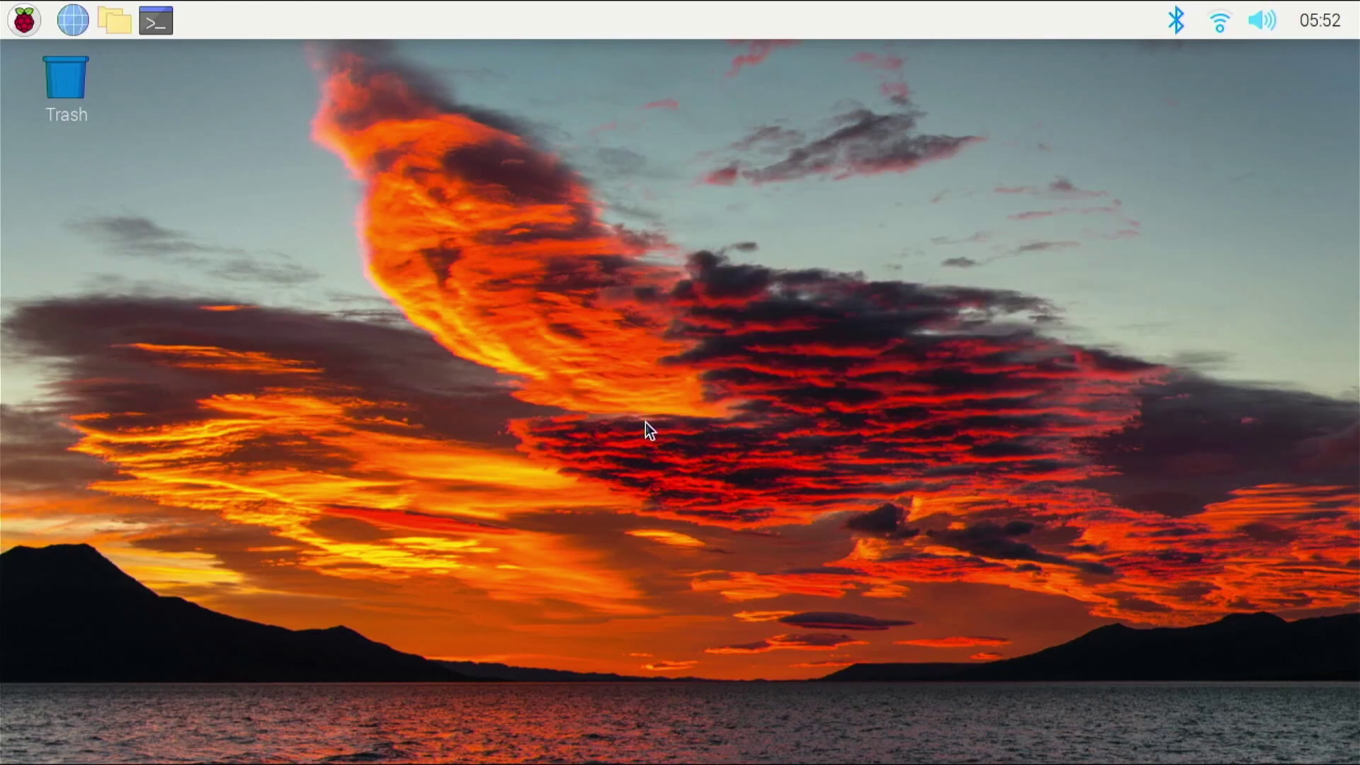
Step: Dismiss a stray terminal and launch Screen Configuration from the Preferences menu
click(157, 19)
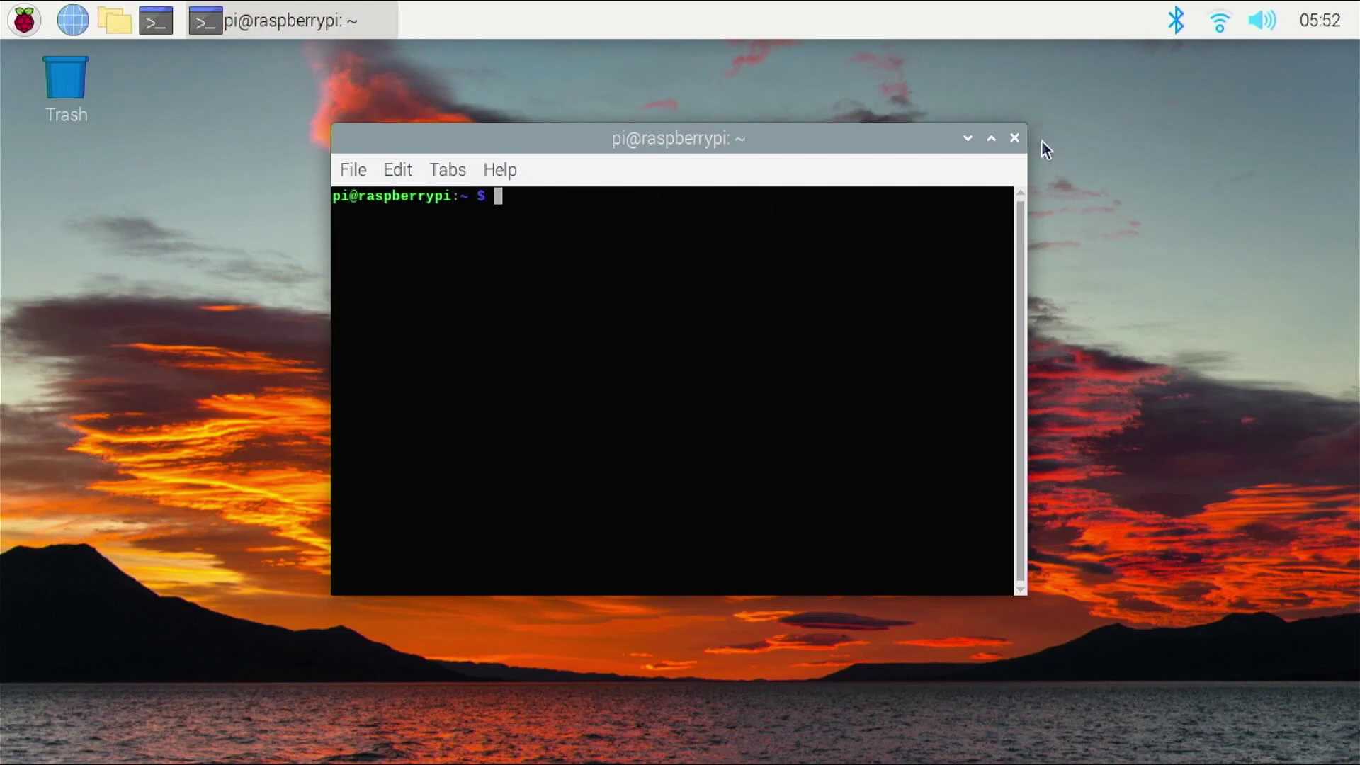
click(1014, 138)
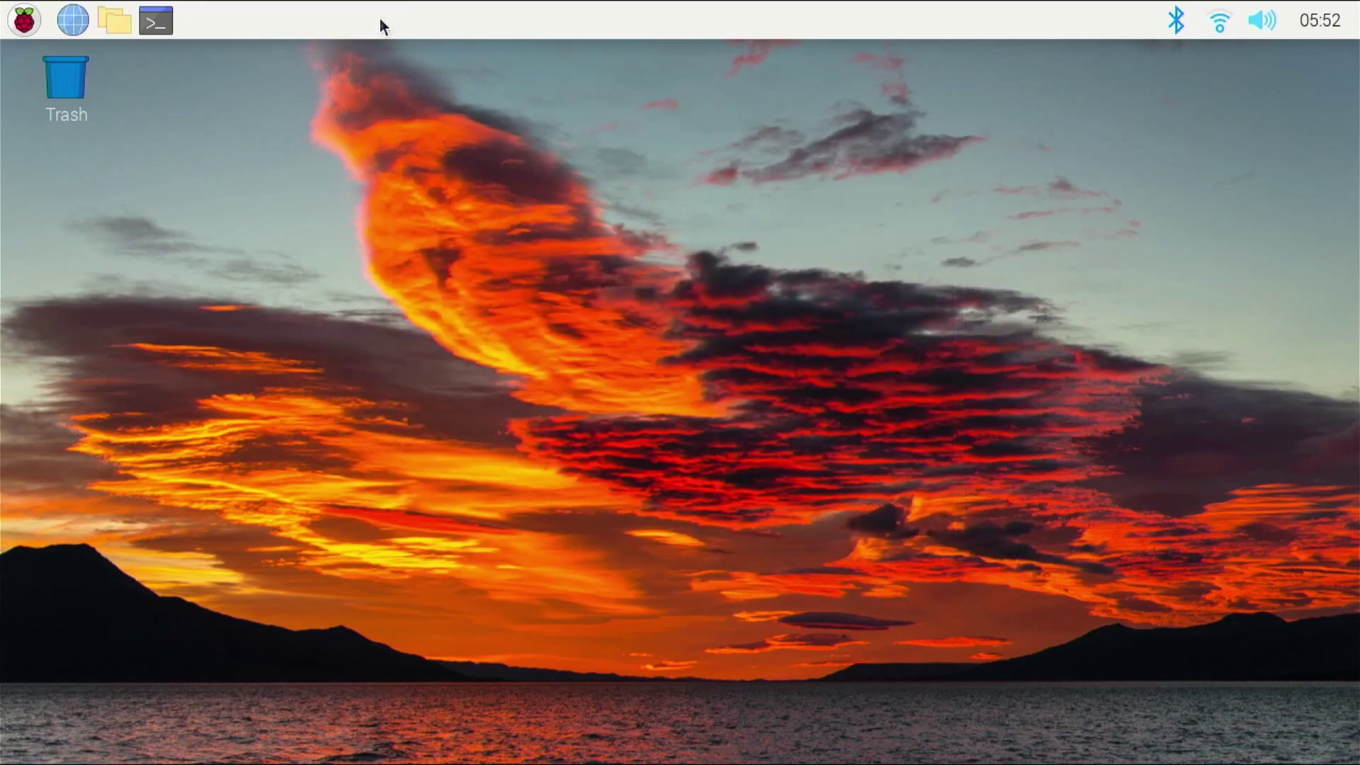
click(24, 20)
mouse_move(223, 280)
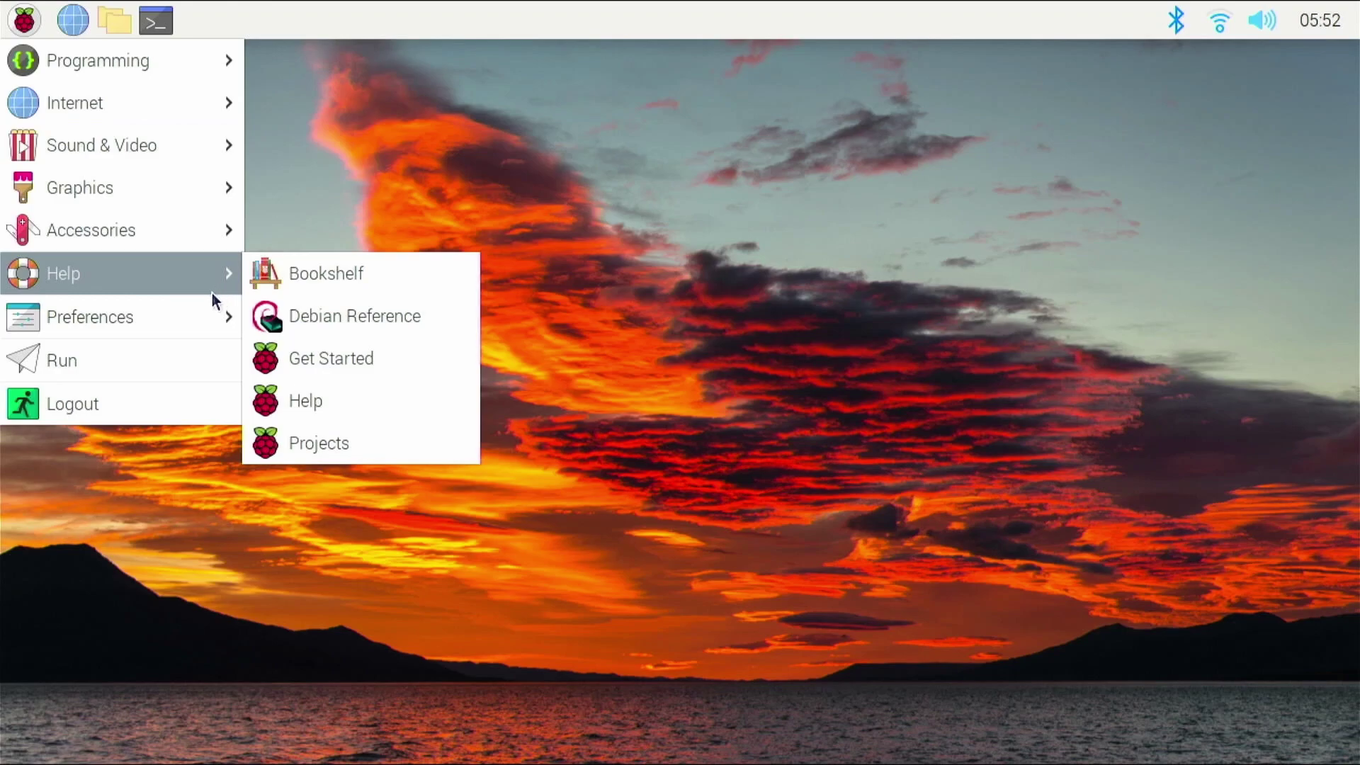
mouse_move(207, 303)
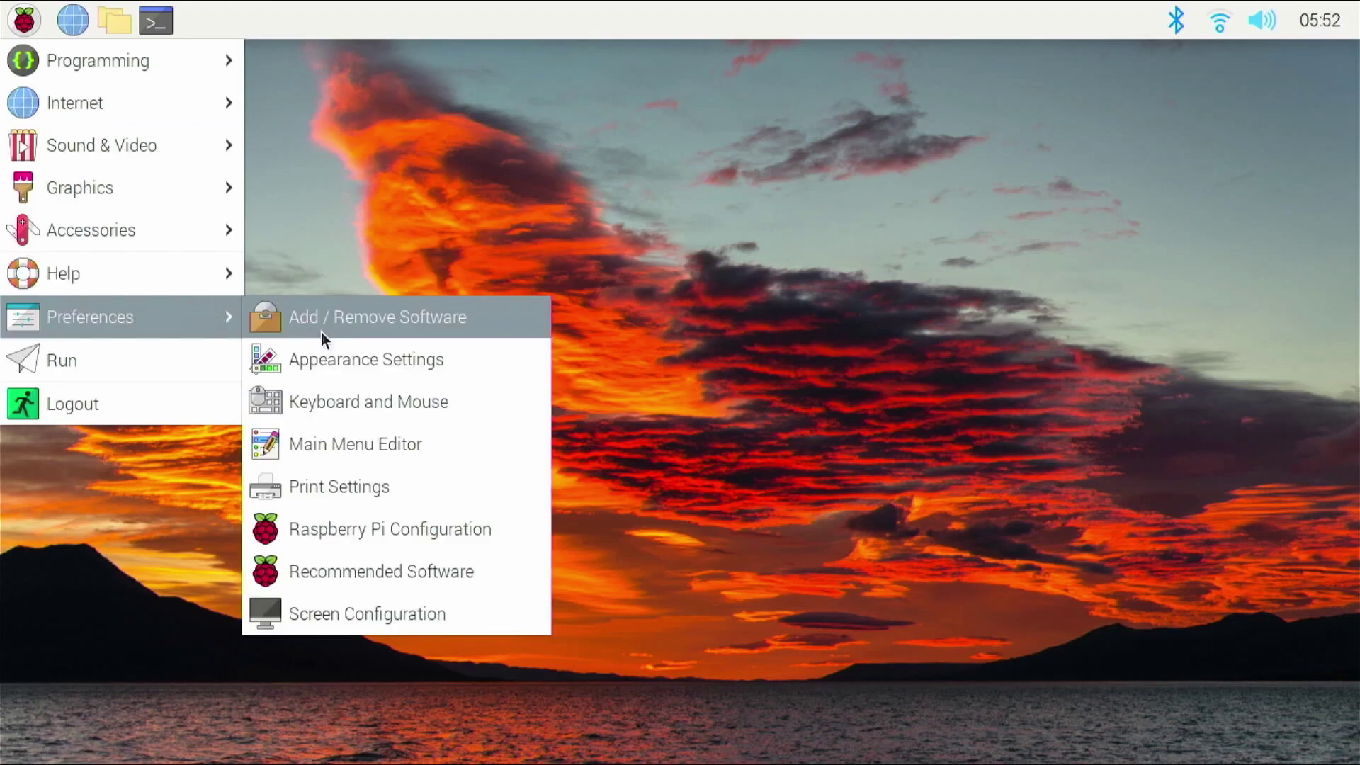
click(287, 602)
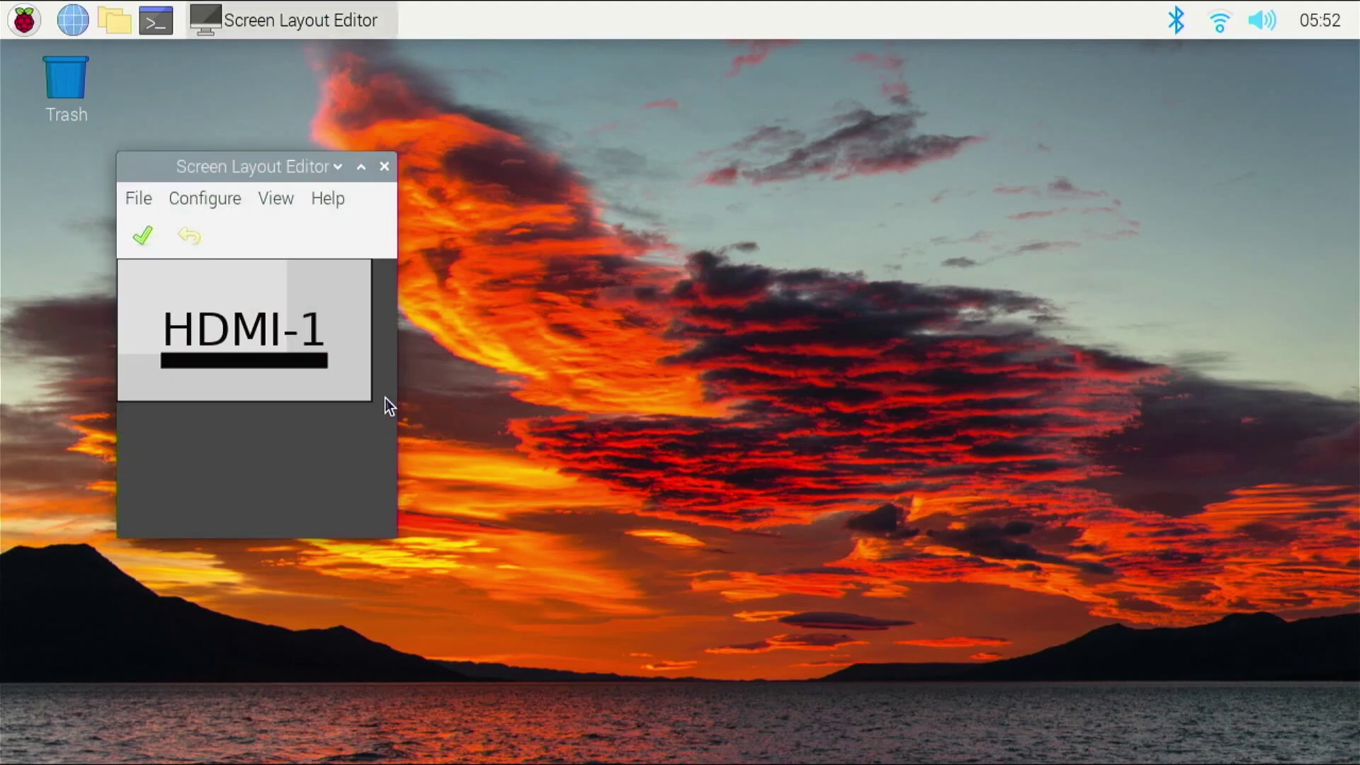
Step: Browse the Configure > Screens > HDMI-1 > Resolution list, then close the menu
click(228, 202)
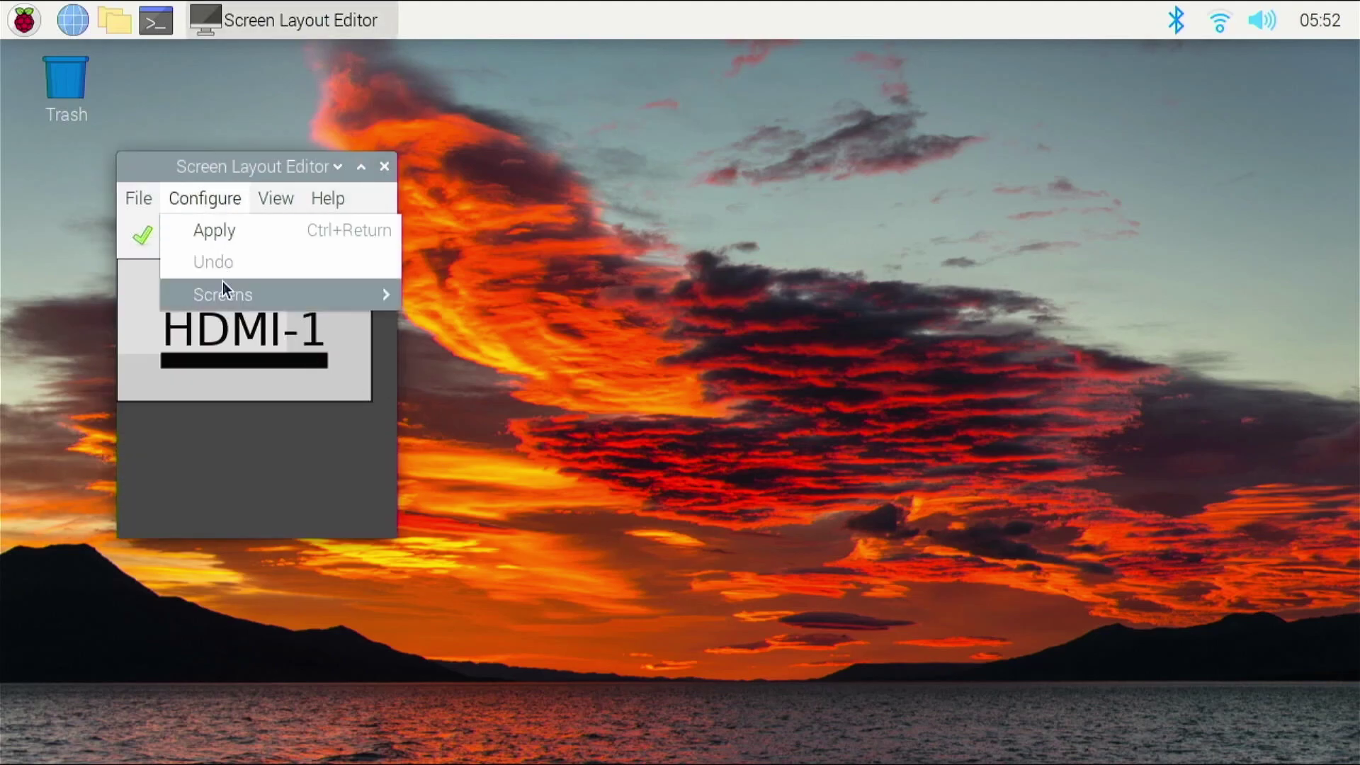
mouse_move(223, 282)
mouse_move(481, 303)
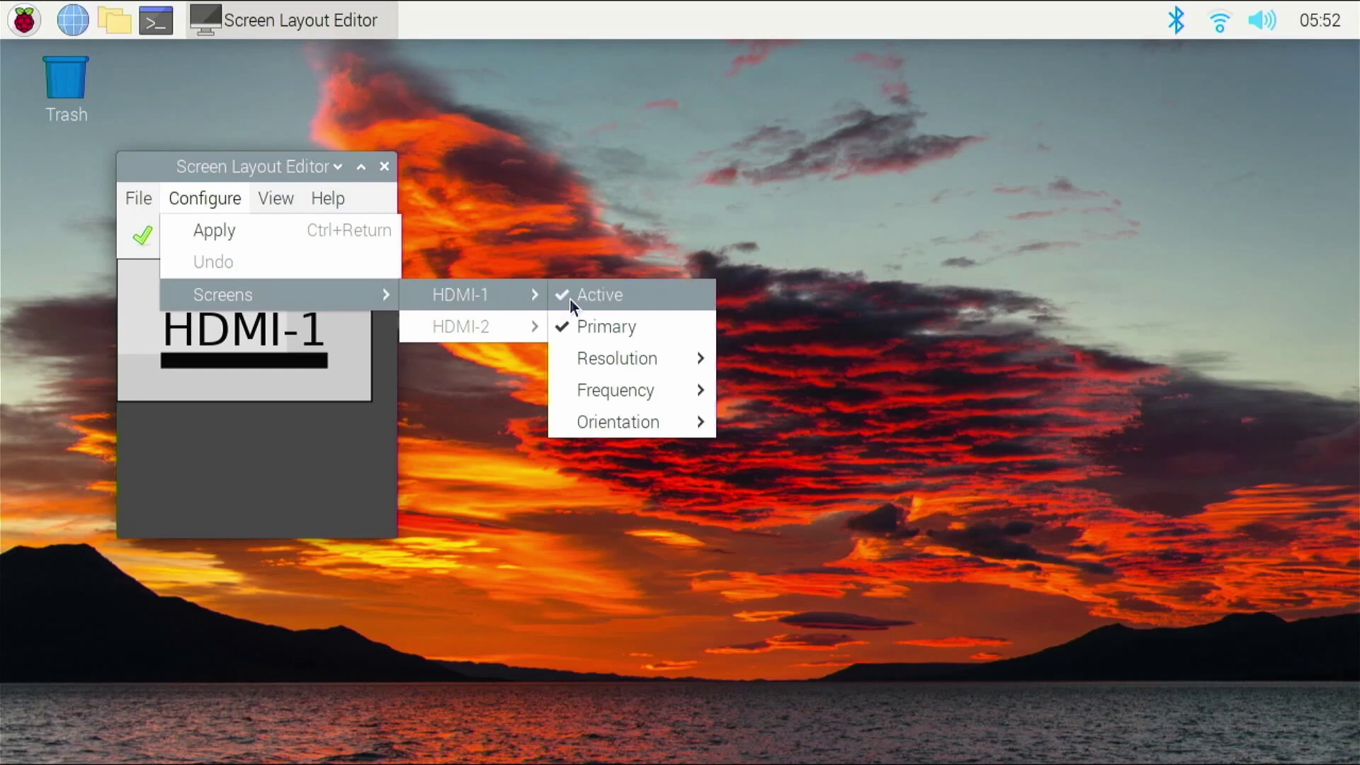
mouse_move(633, 358)
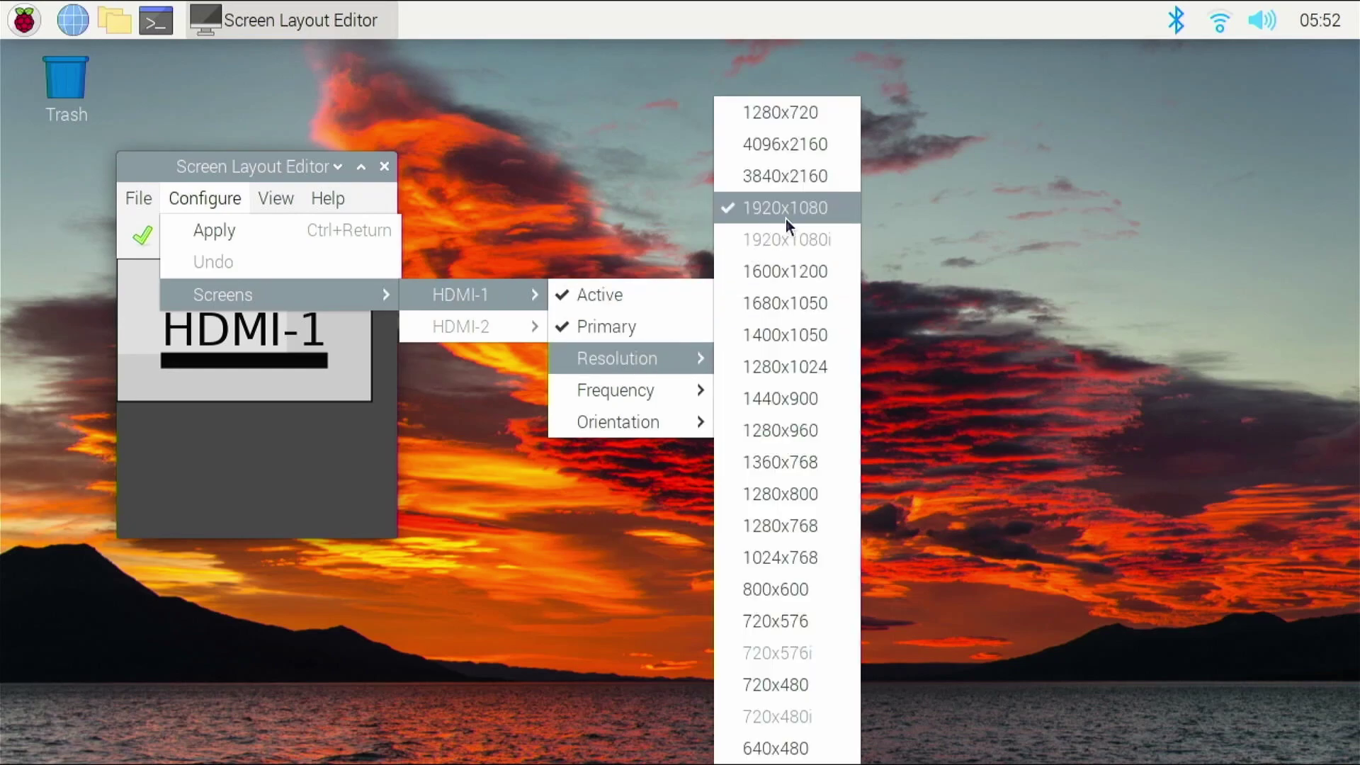
click(253, 177)
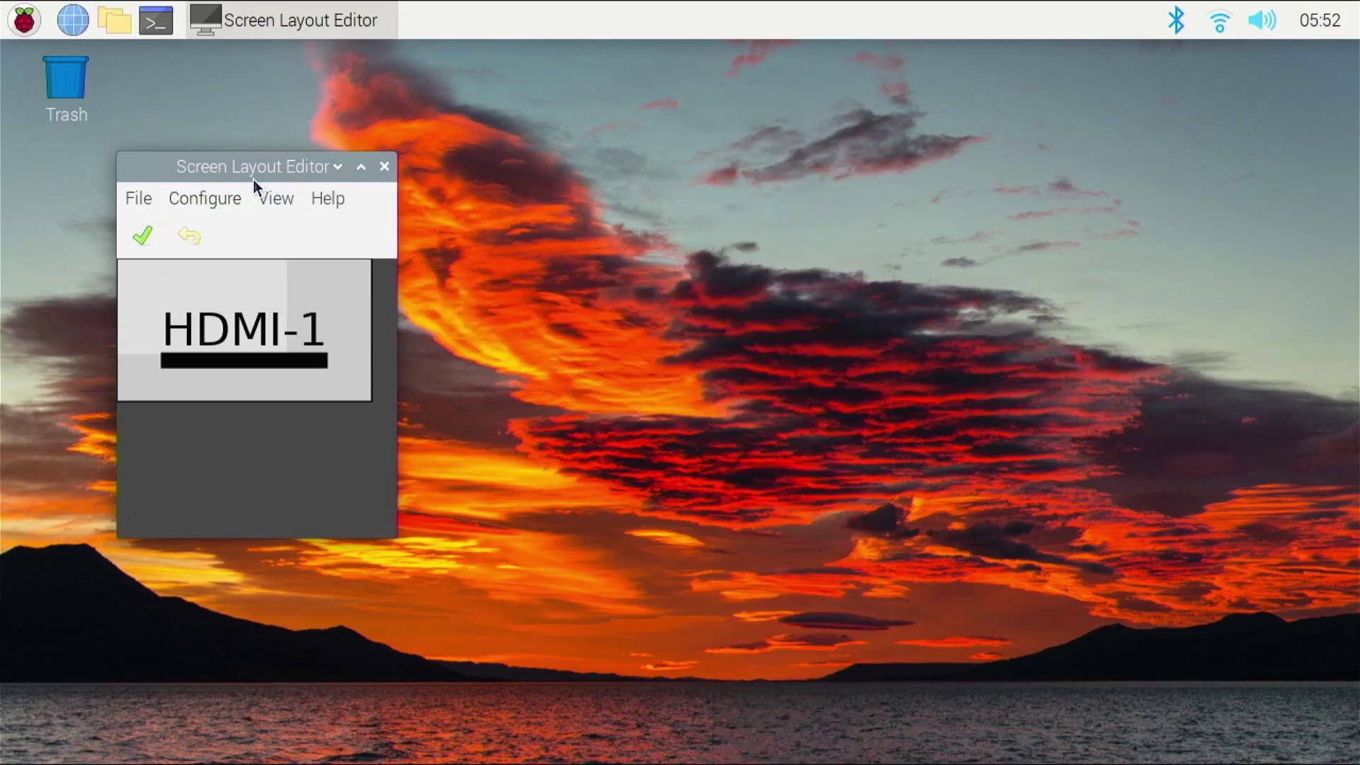
Step: Run neofetch in a new terminal to display the system summary
click(156, 22)
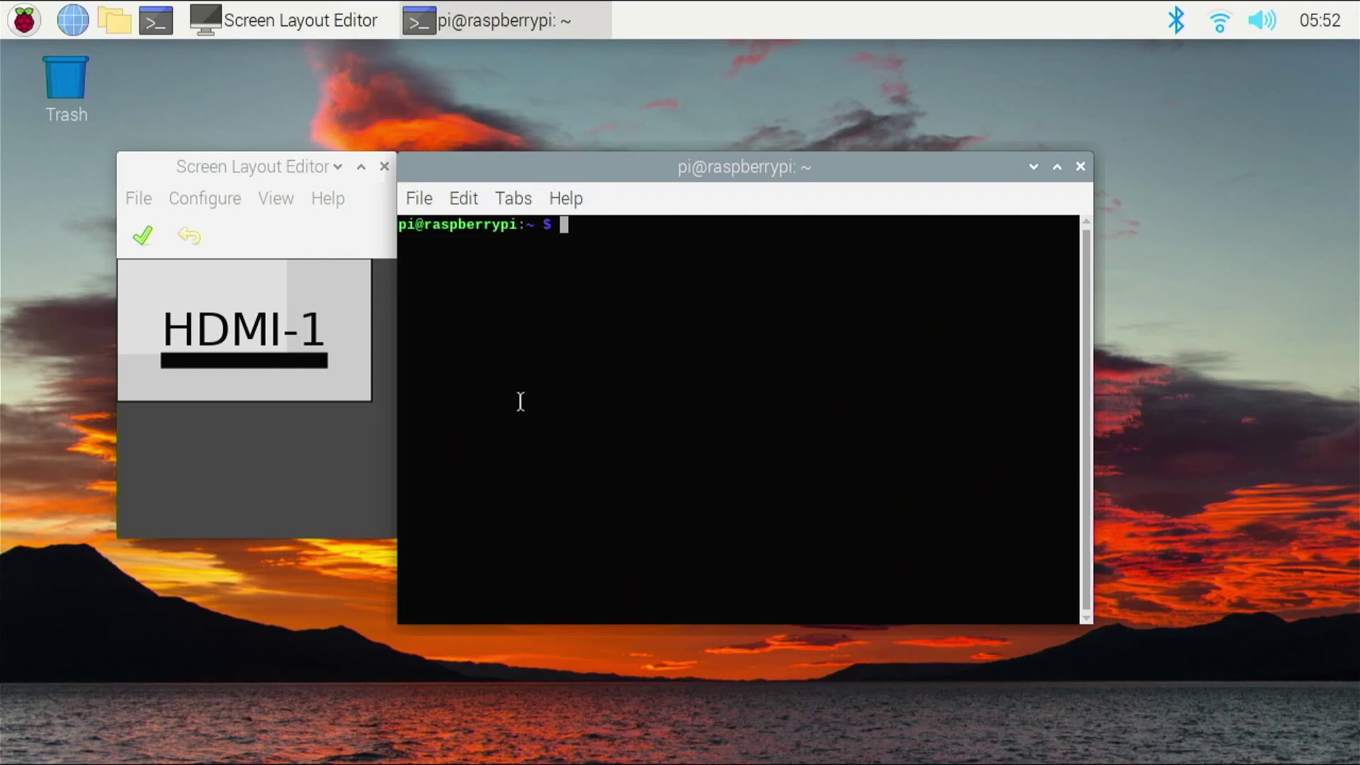
text(neofetch)
key(Return)
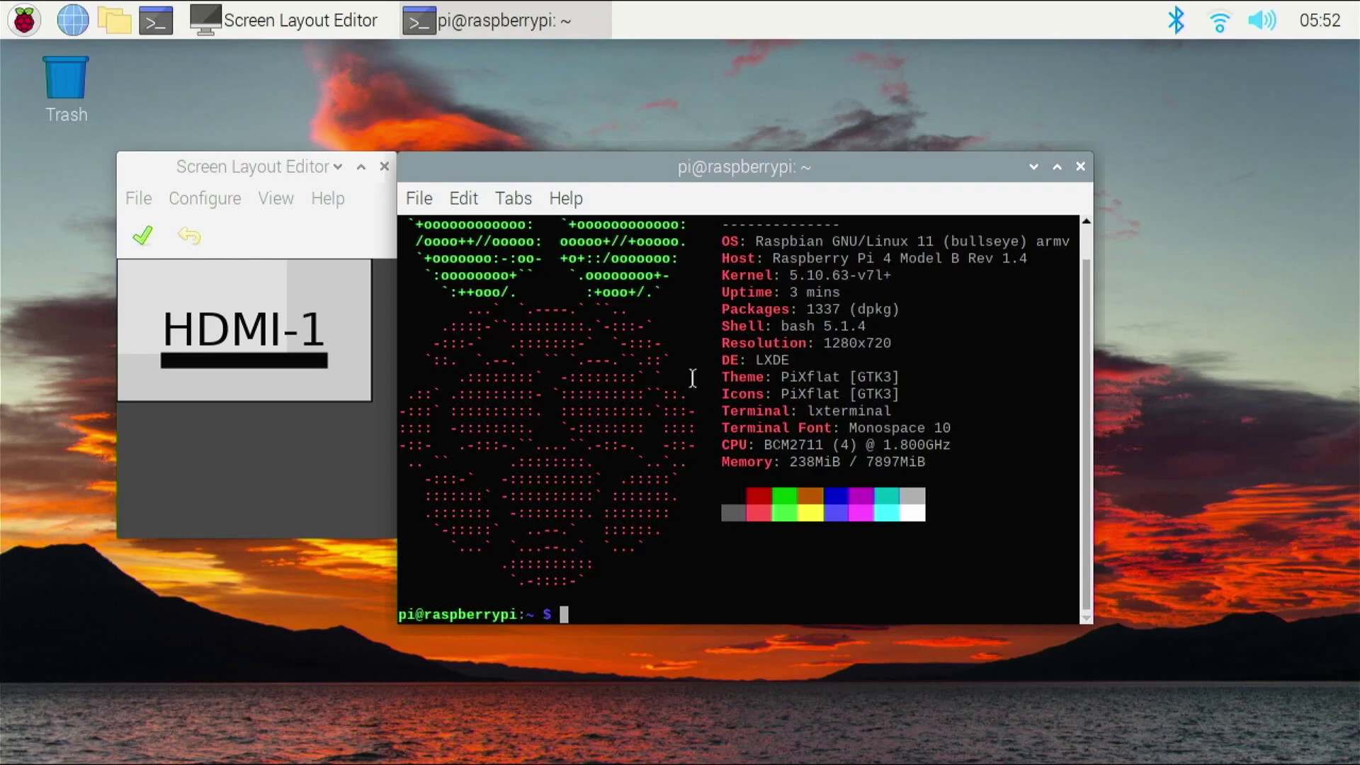
Step: Apply the screen layout, choose No on the reboot prompt, and close the editor
click(203, 200)
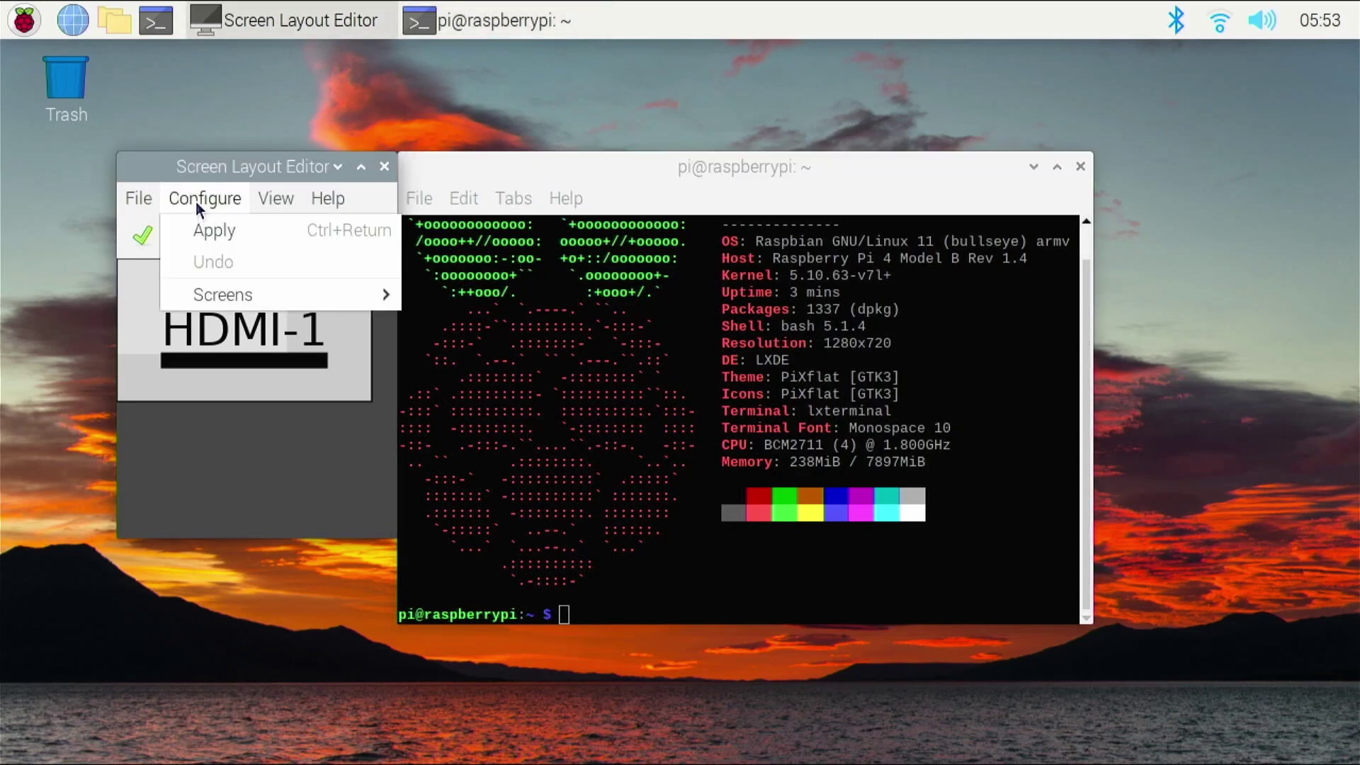
click(142, 237)
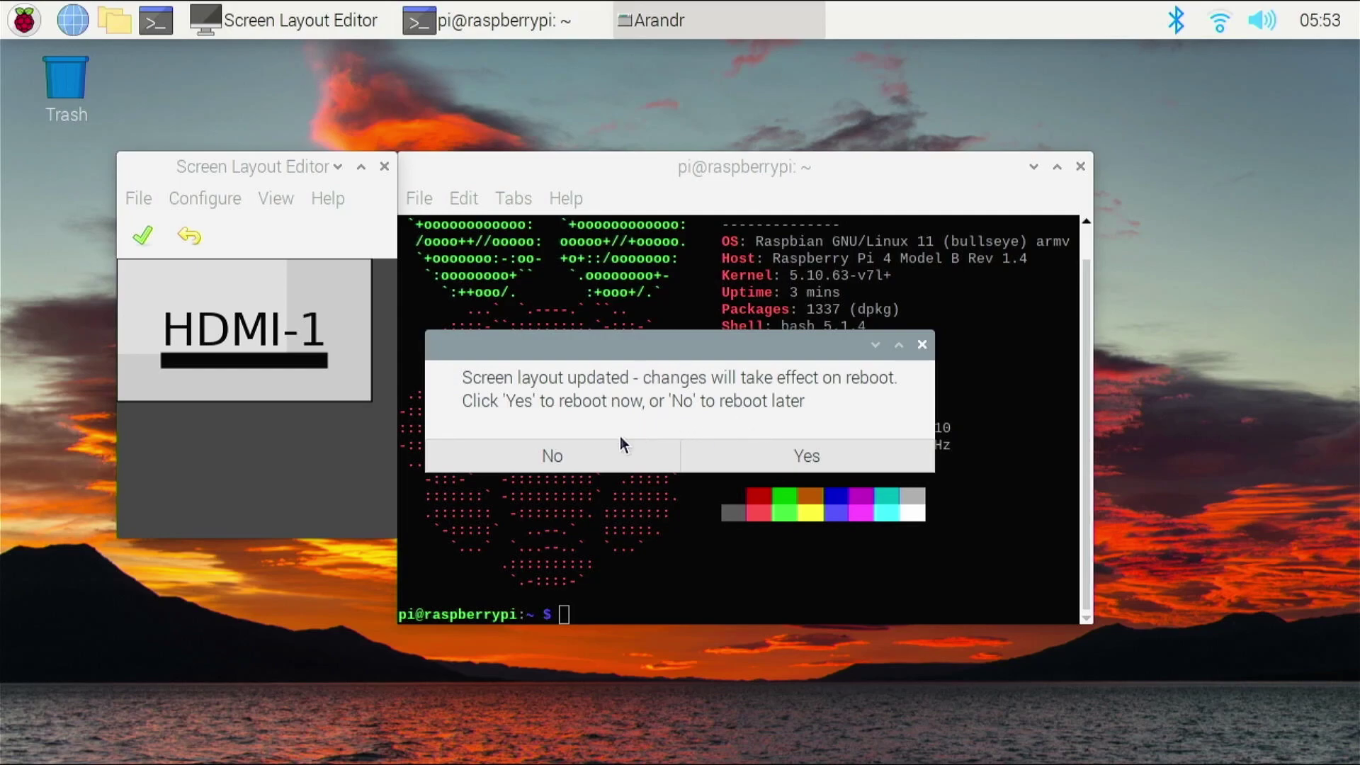
click(599, 446)
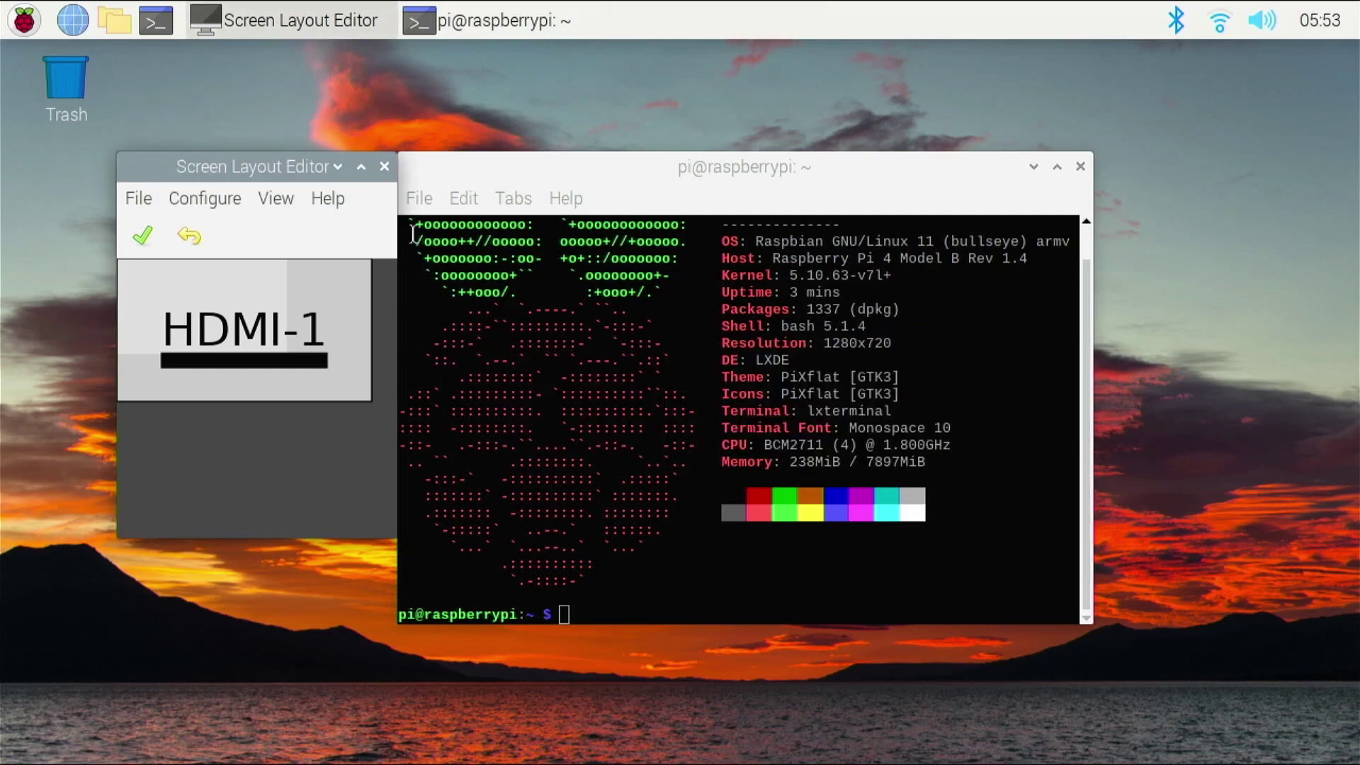
click(385, 166)
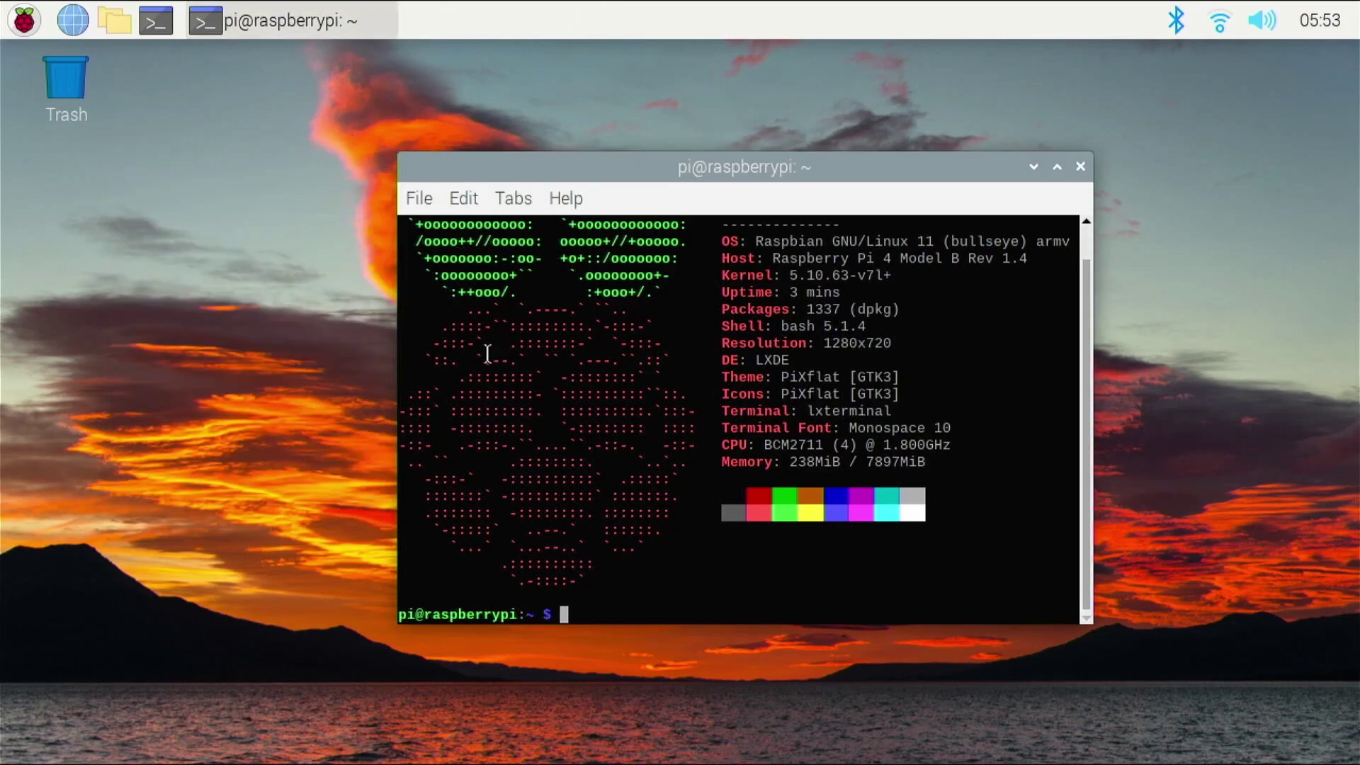
scroll(531, 347, up, 1)
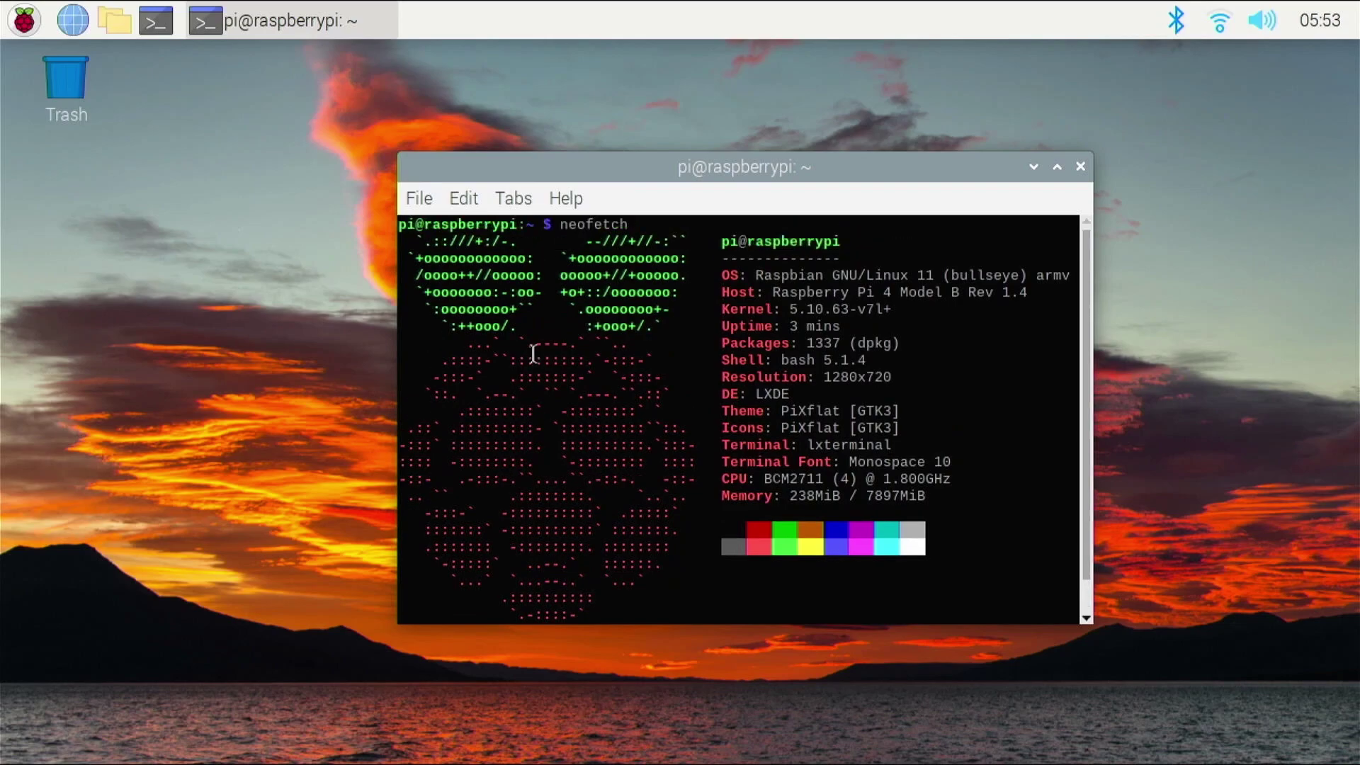
scroll(819, 506, down, 1)
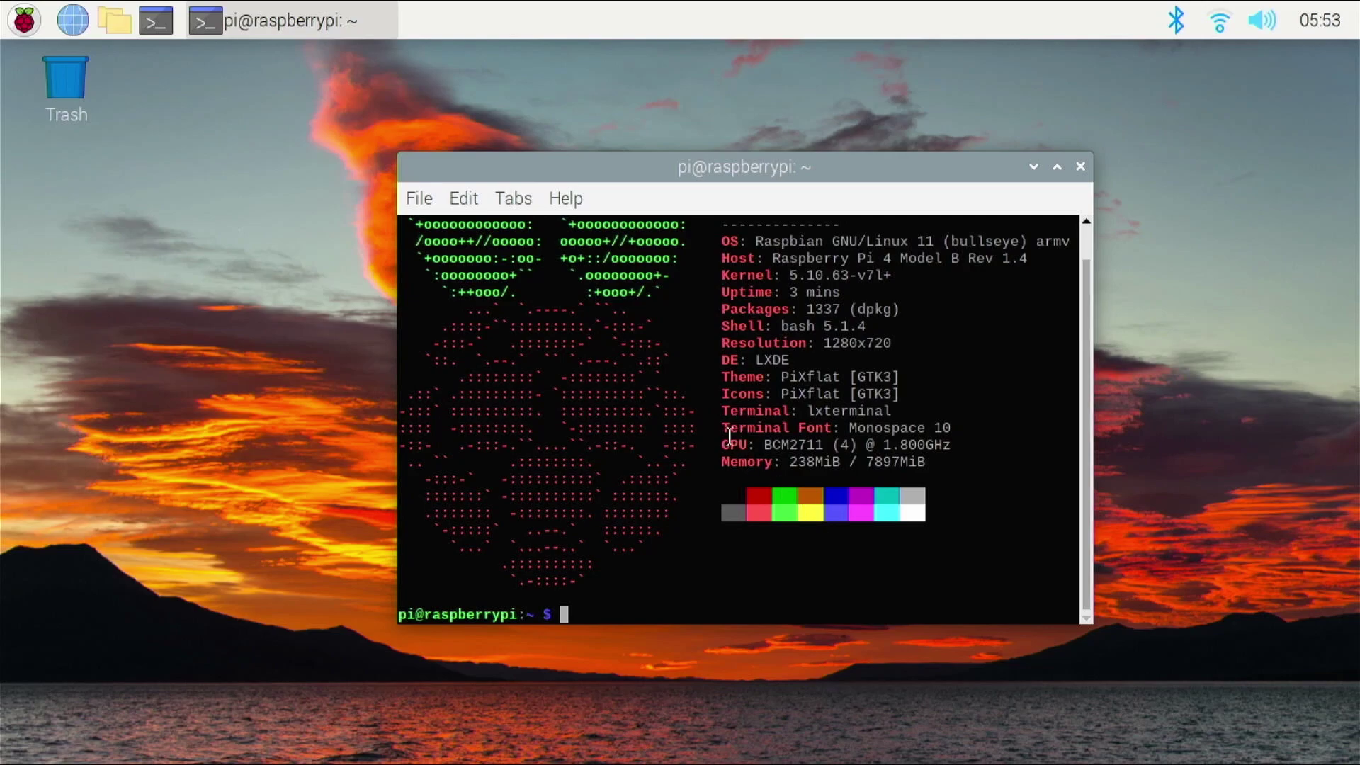
drag(726, 439, 876, 446)
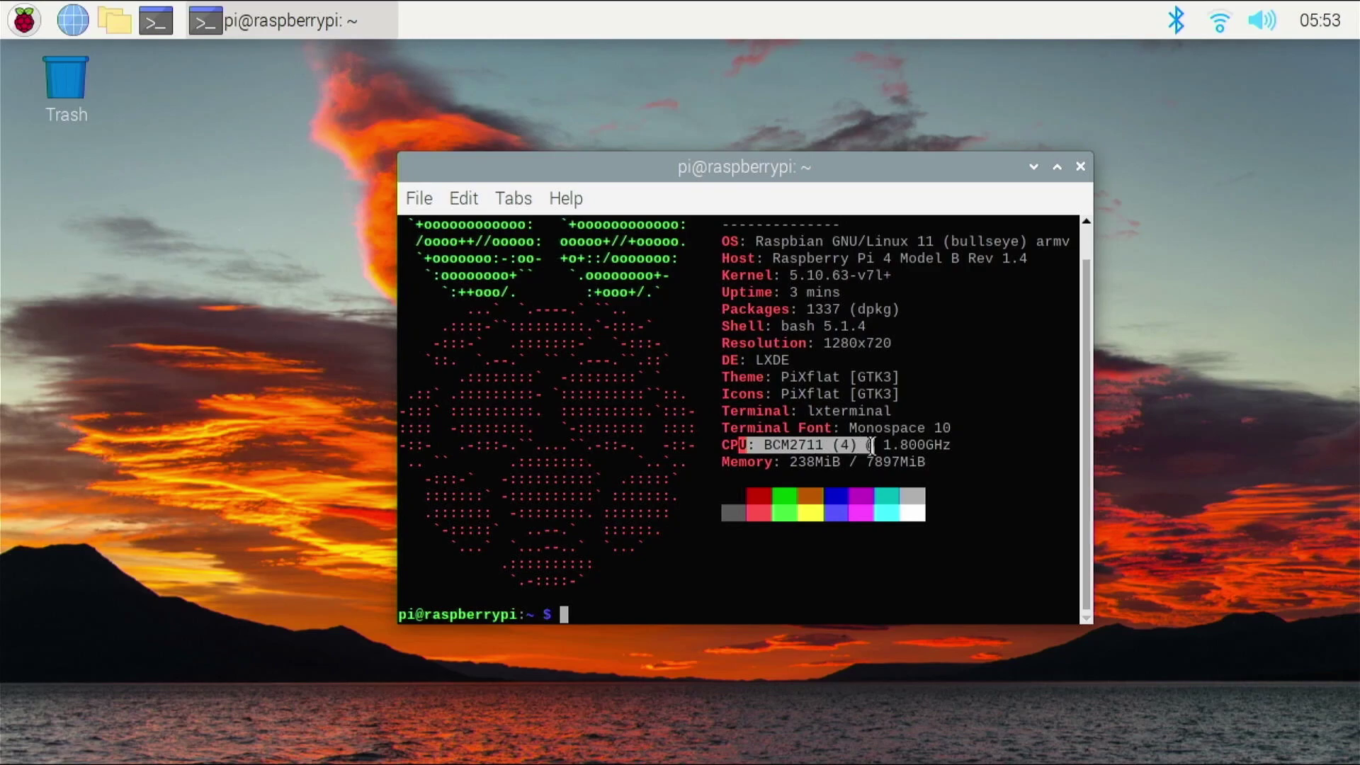
click(873, 446)
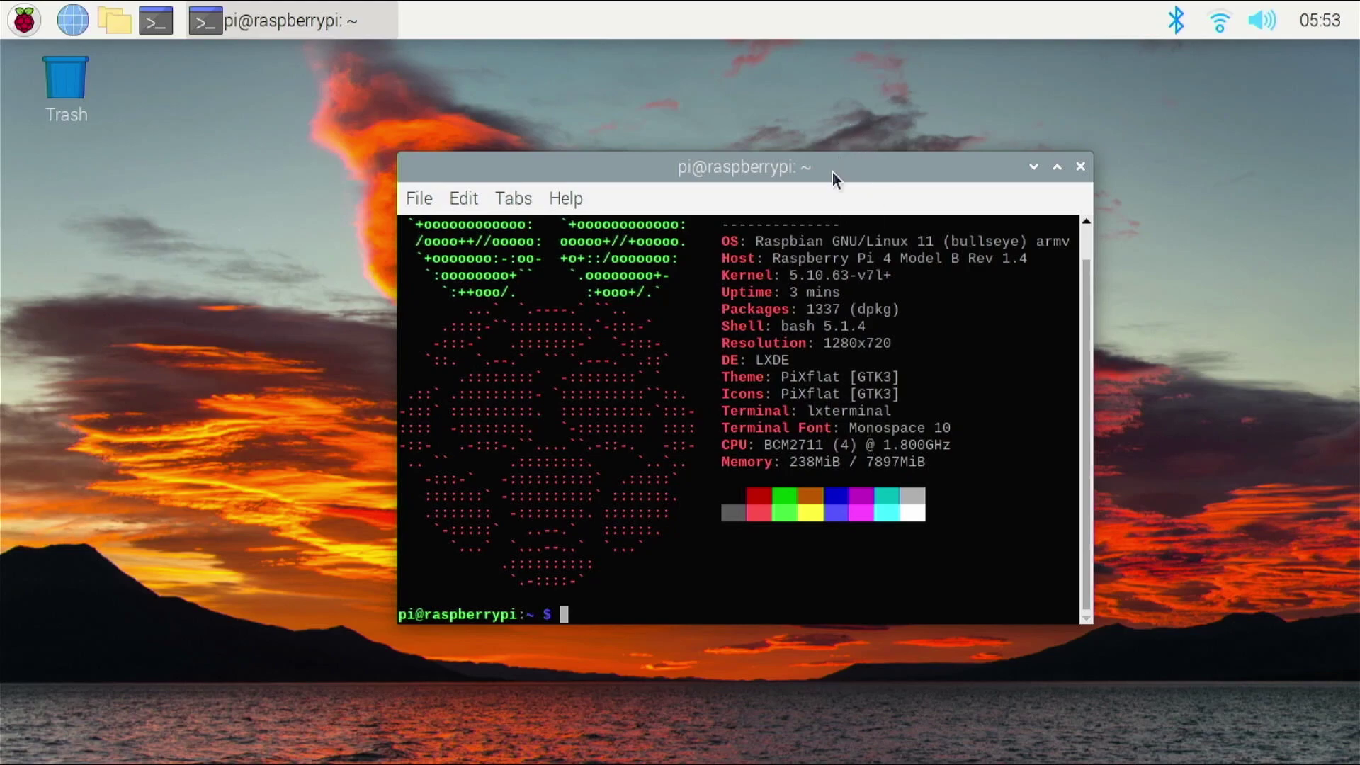
drag(830, 178, 823, 177)
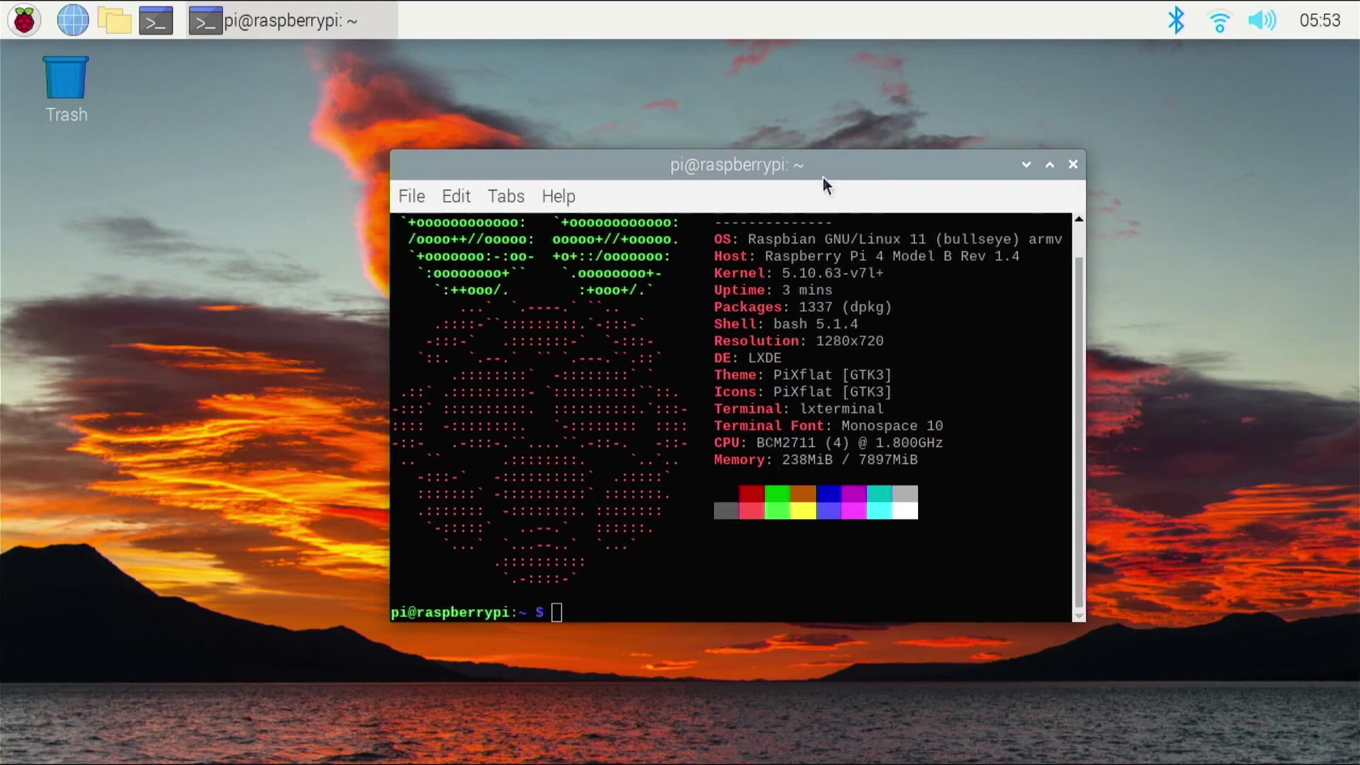